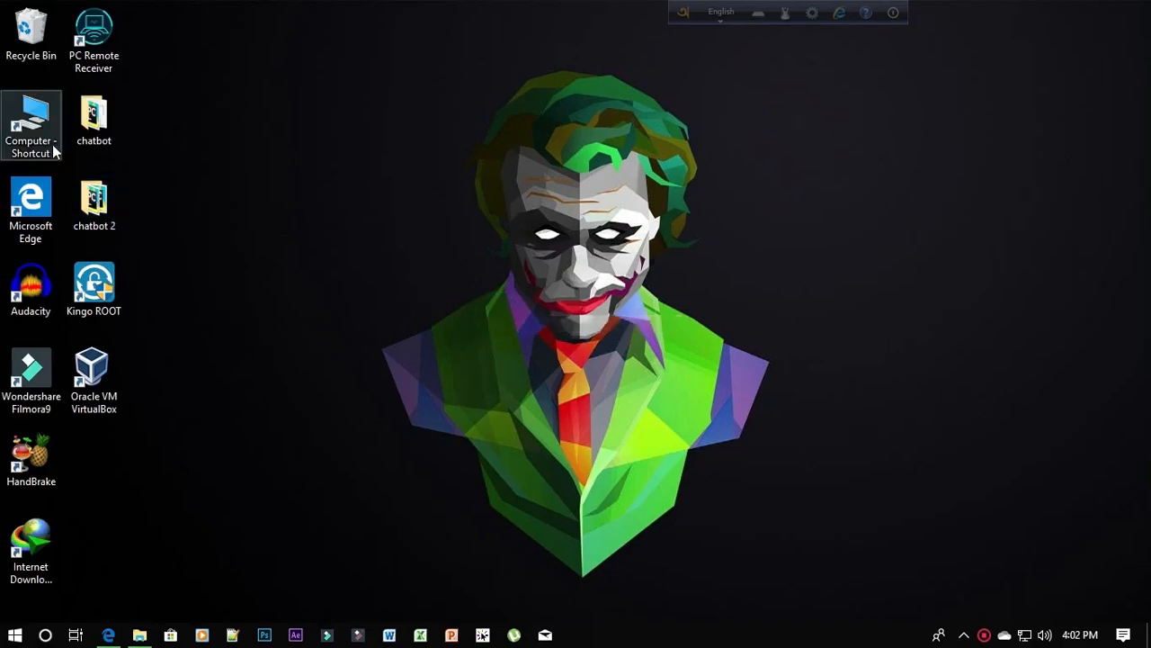
pyautogui.doubleClick(54, 146)
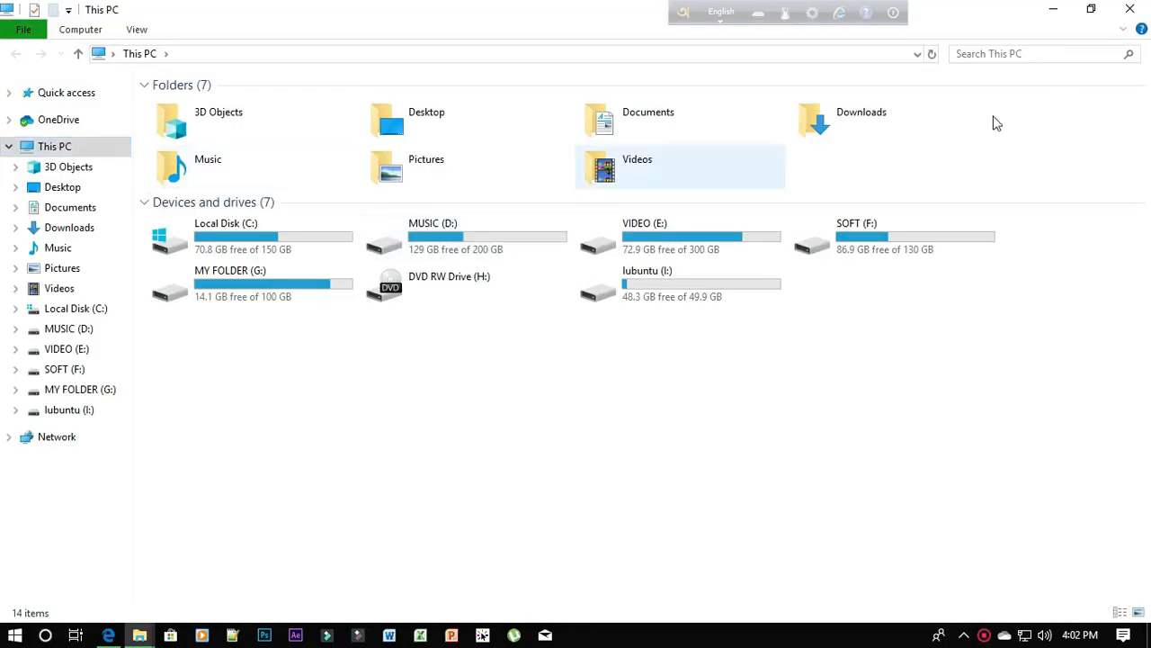
pyautogui.click(1130, 9)
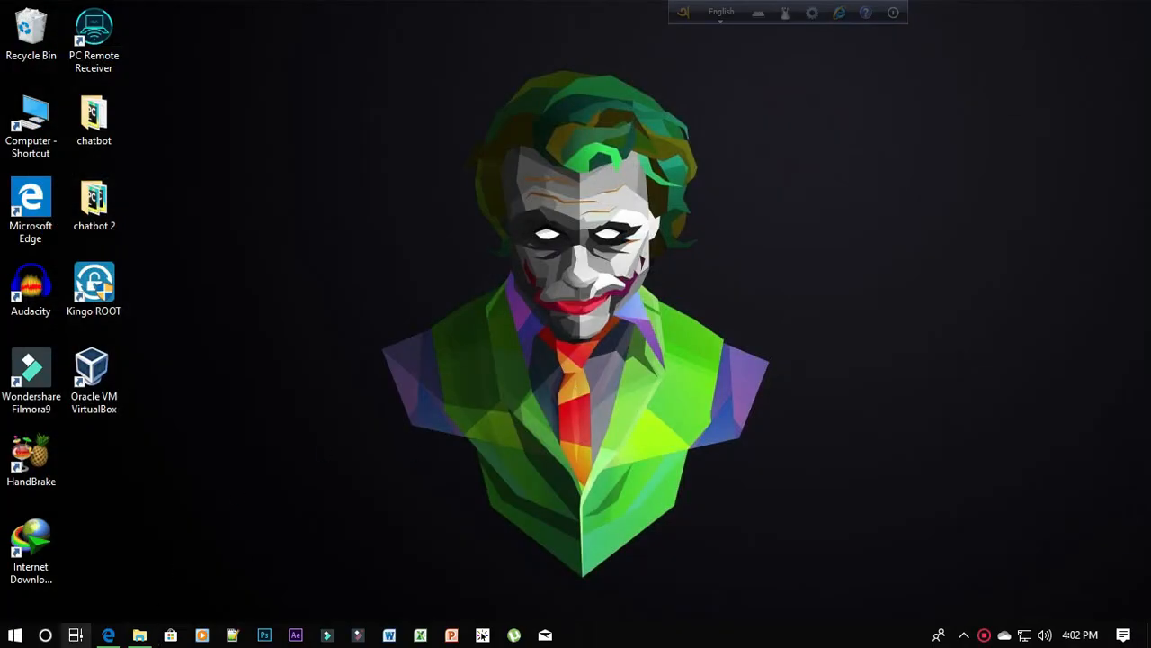
# Switch to Microsoft Edge and search Google for "wamp"
pyautogui.click(108, 634)
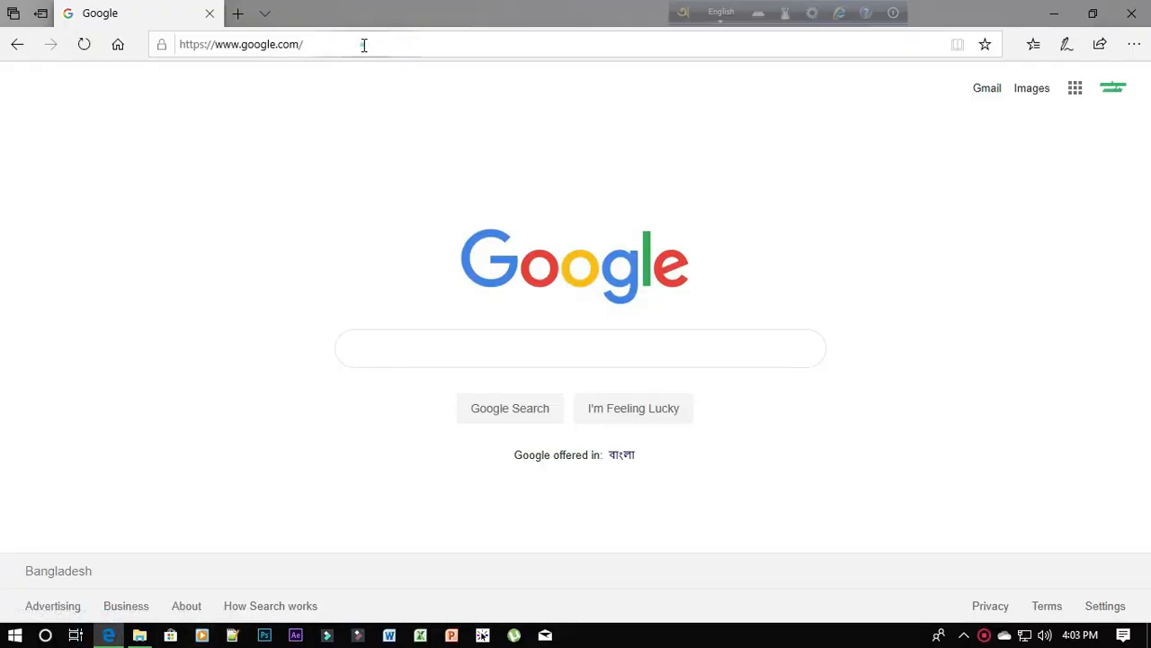
pyautogui.click(364, 44)
pyautogui.click(372, 44)
pyautogui.click(326, 403)
pyautogui.click(556, 341)
pyautogui.write('w')
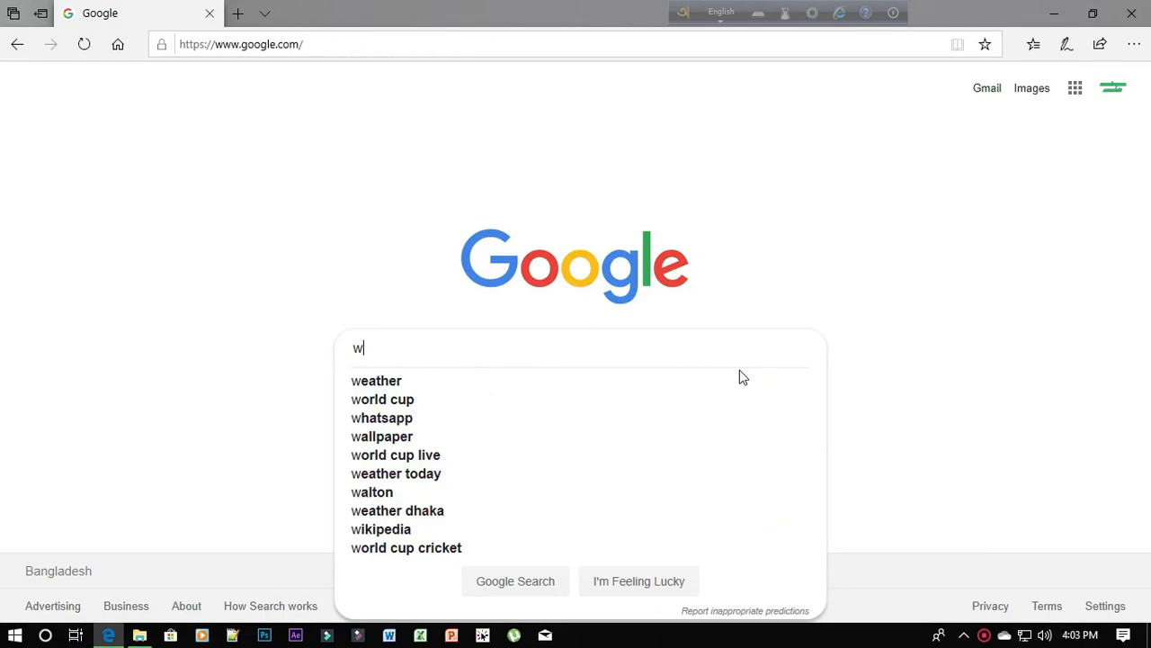
pyautogui.write('amp')
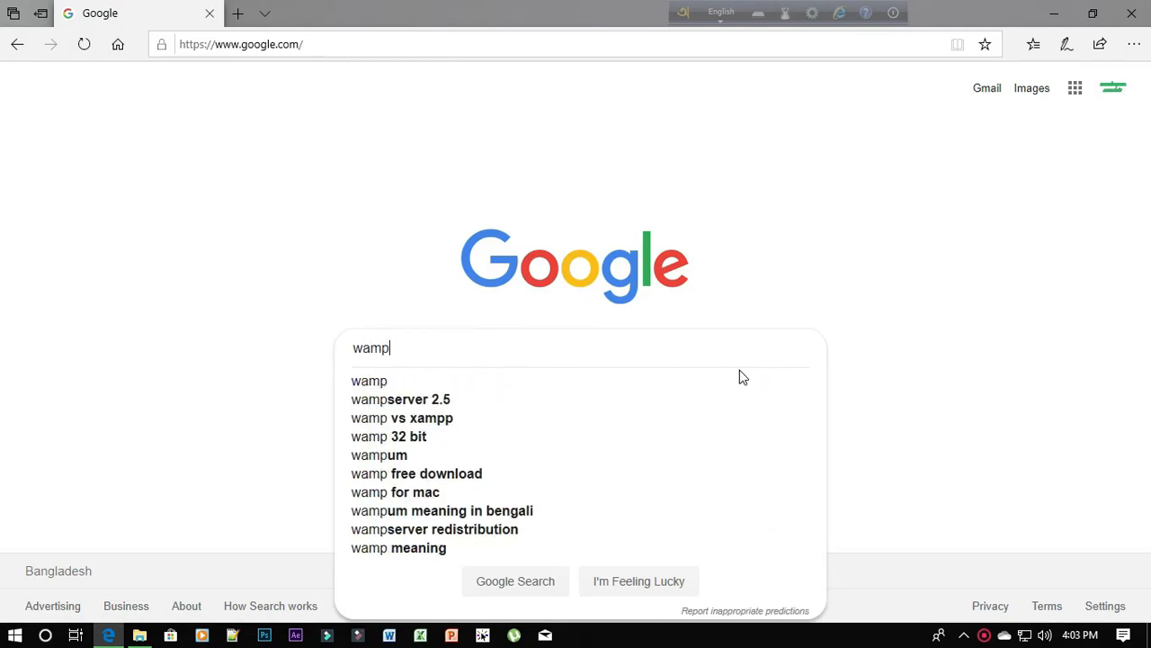
pyautogui.press('Return')
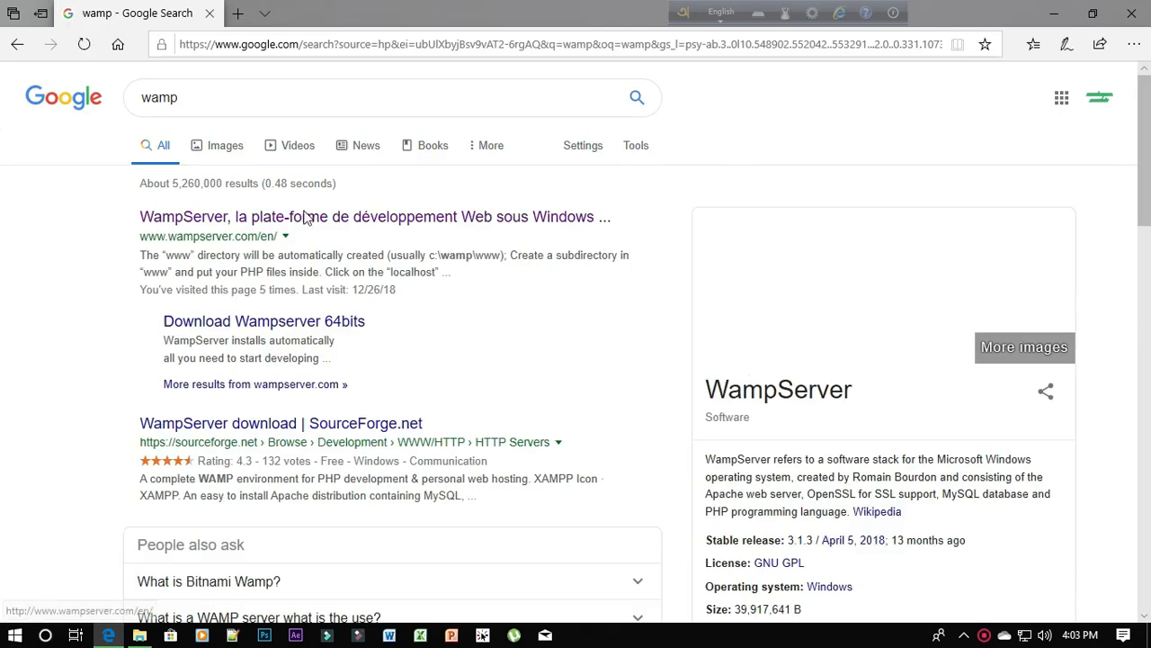
# Open the official WampServer website from the search results and go to its Downloads section
pyautogui.click(273, 225)
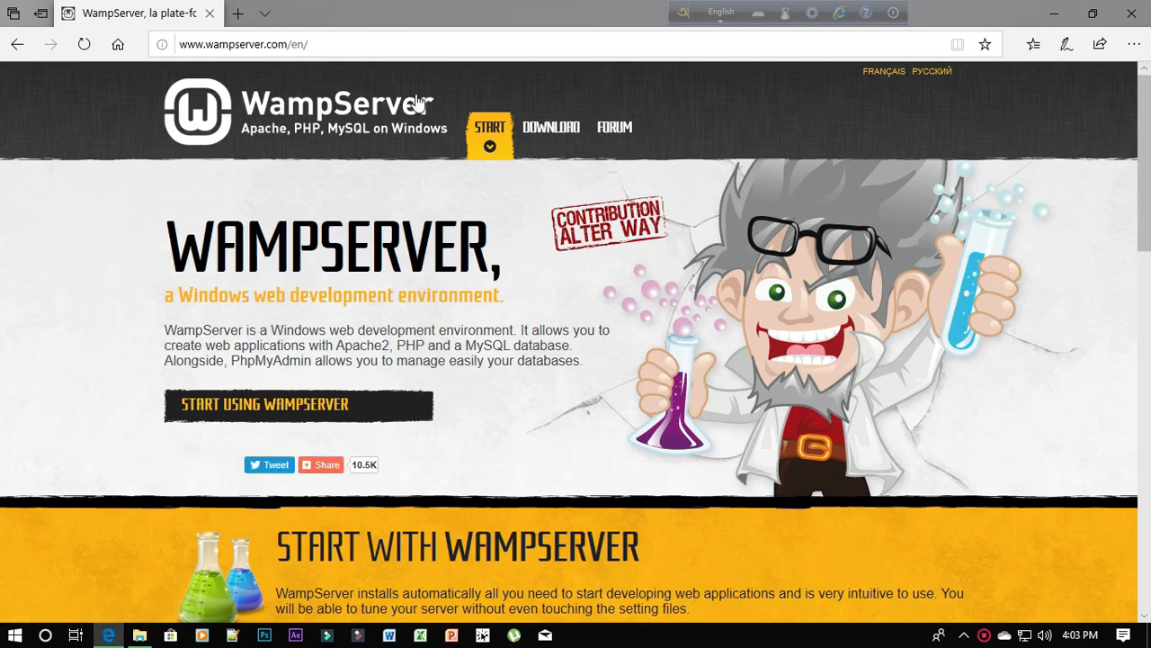
pyautogui.click(352, 45)
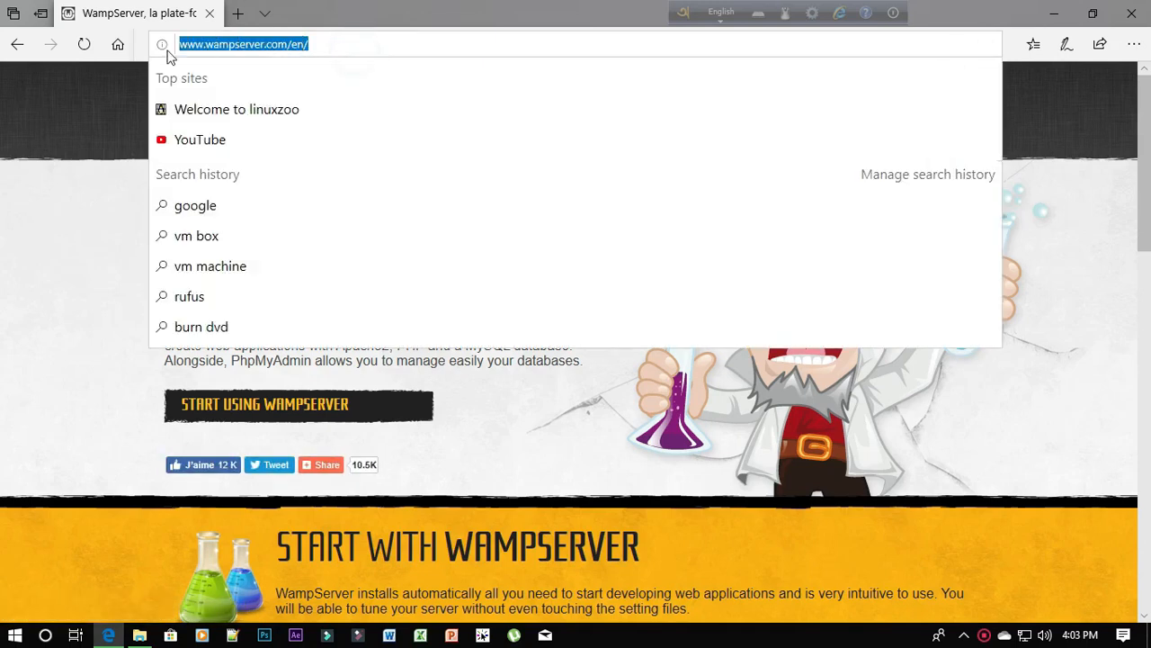
pyautogui.click(66, 155)
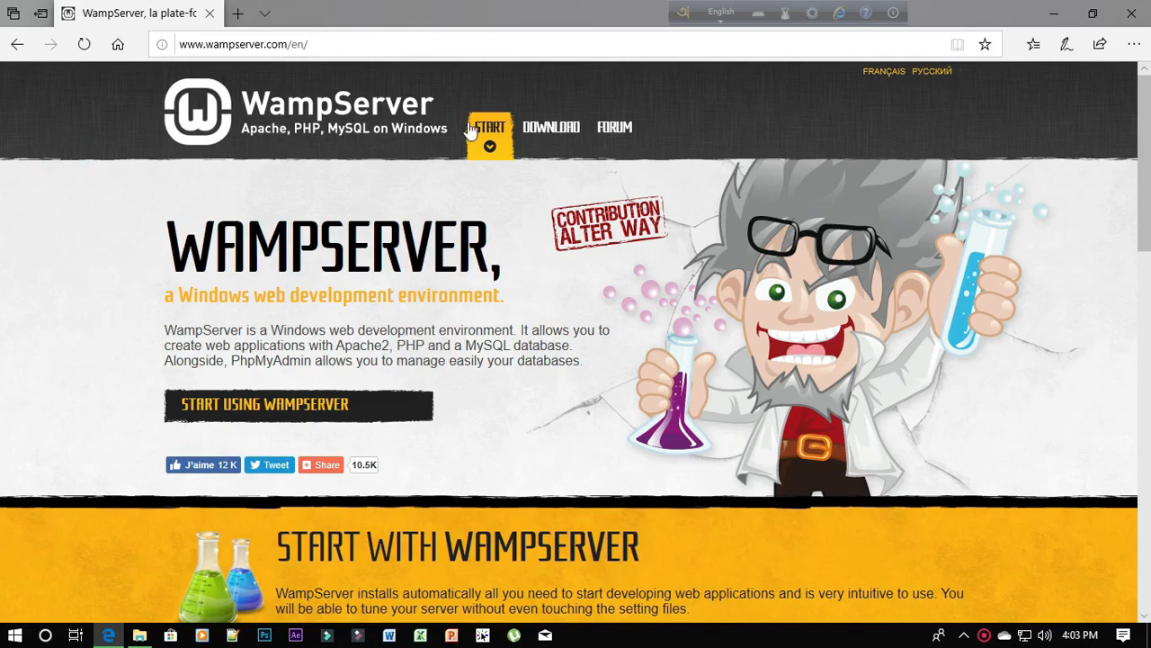
pyautogui.click(552, 131)
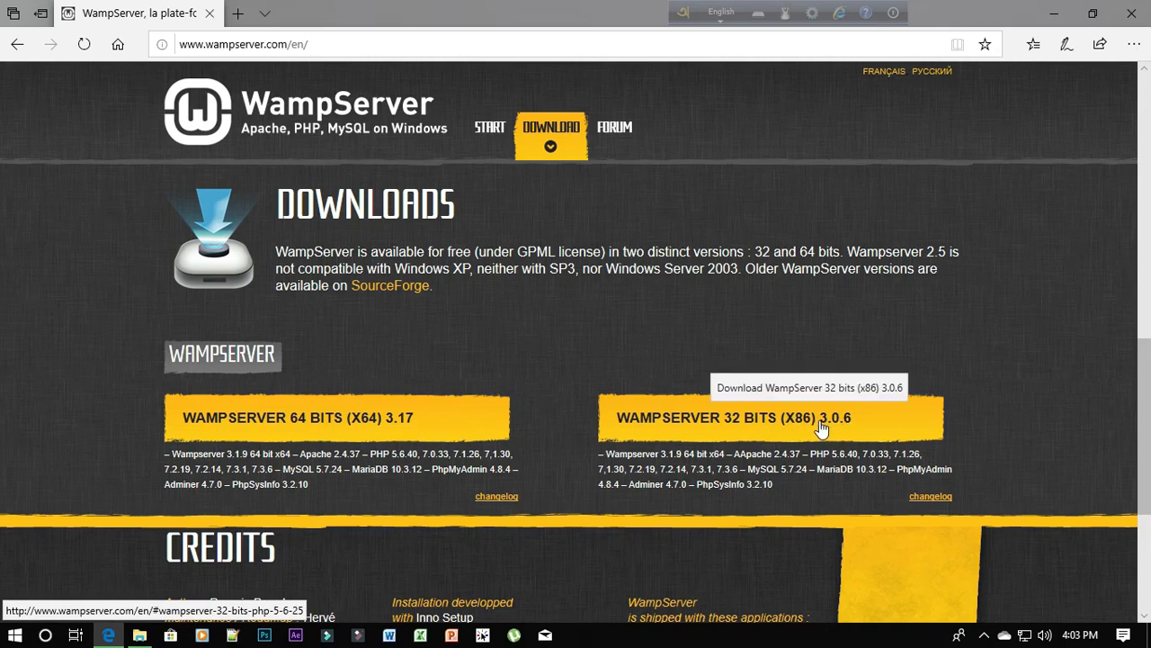
# Check the computer's system type in the Windows system properties to see which WampServer version fits
pyautogui.click(1054, 13)
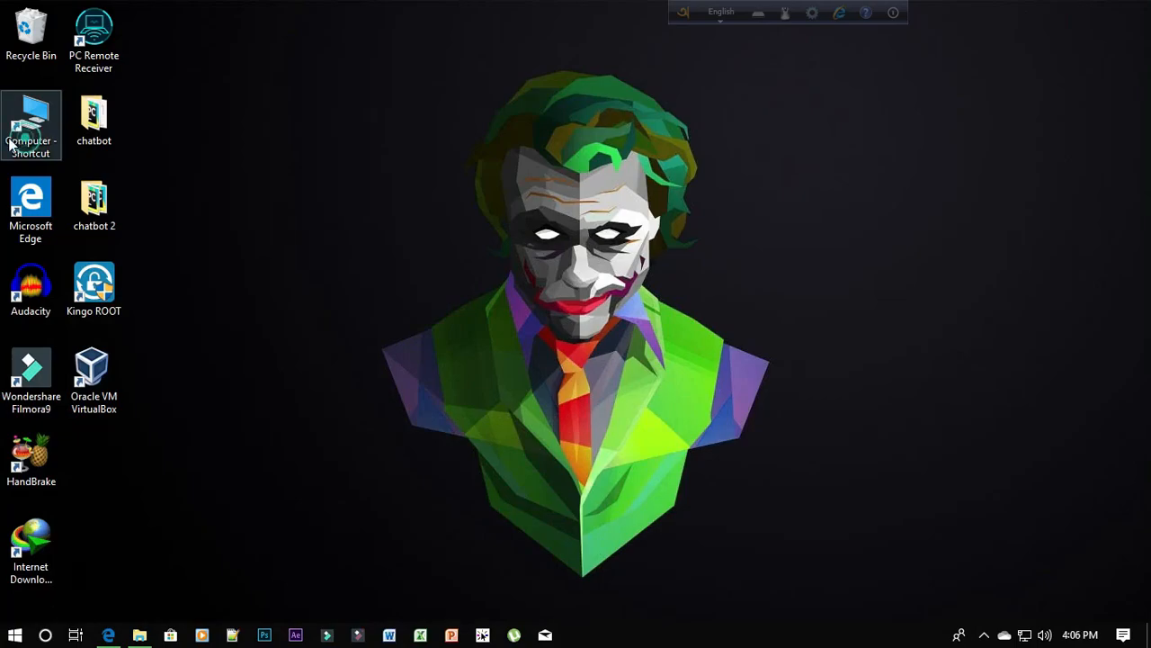
pyautogui.doubleClick(20, 146)
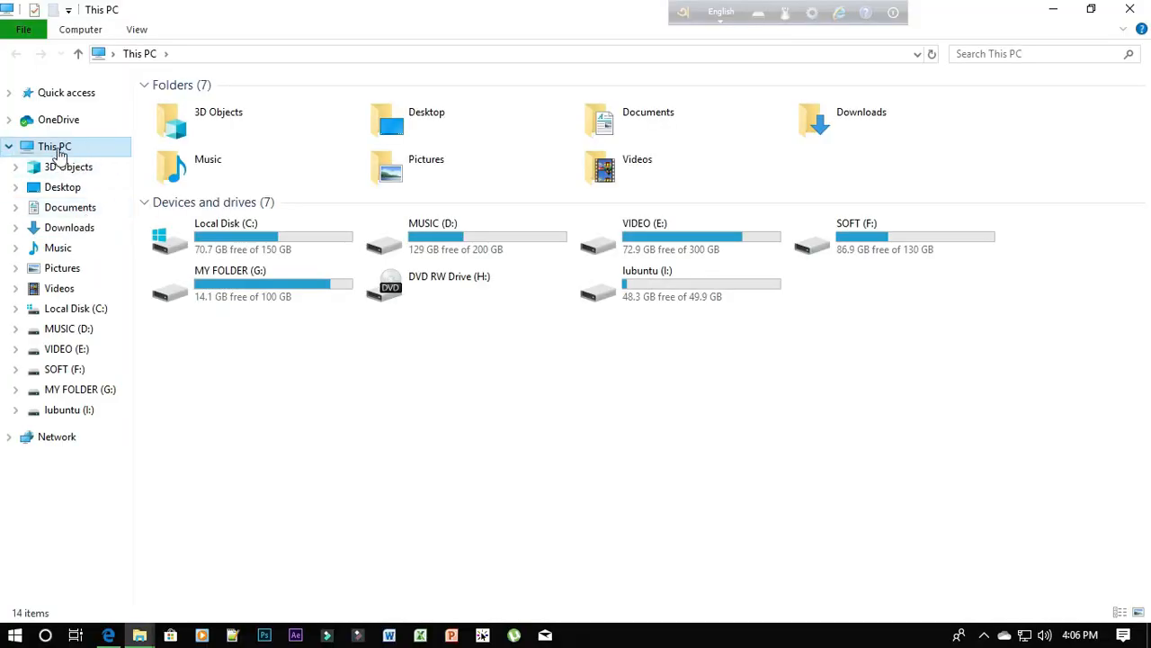
pyautogui.rightClick(59, 154)
pyautogui.click(97, 372)
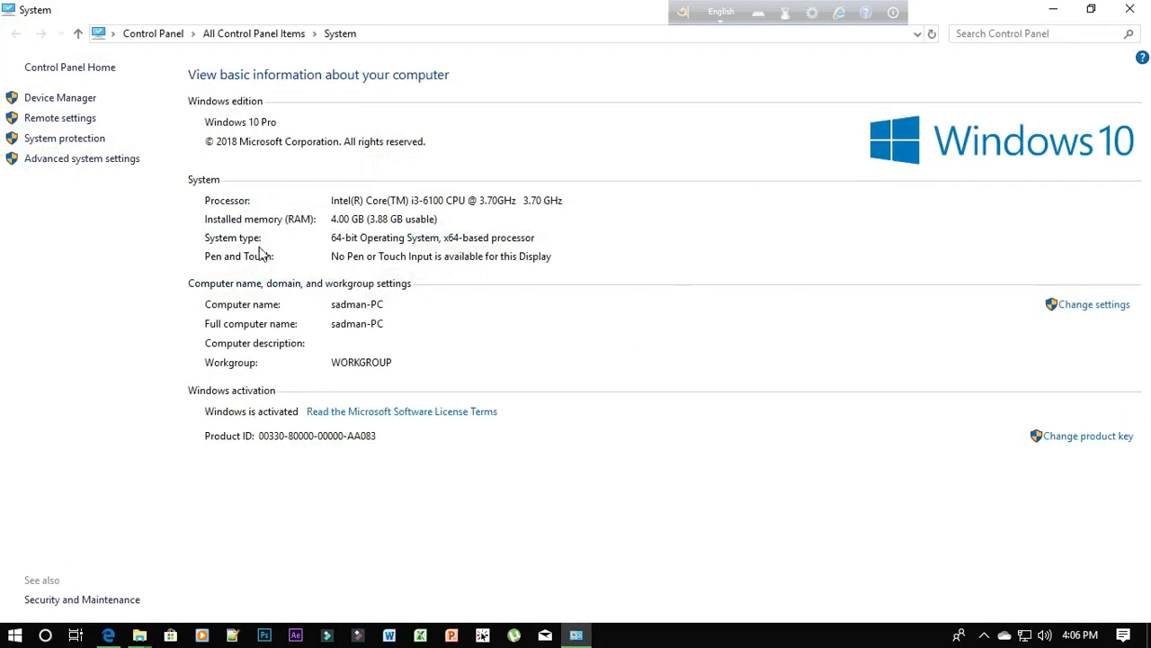
pyautogui.click(331, 241)
pyautogui.click(1053, 8)
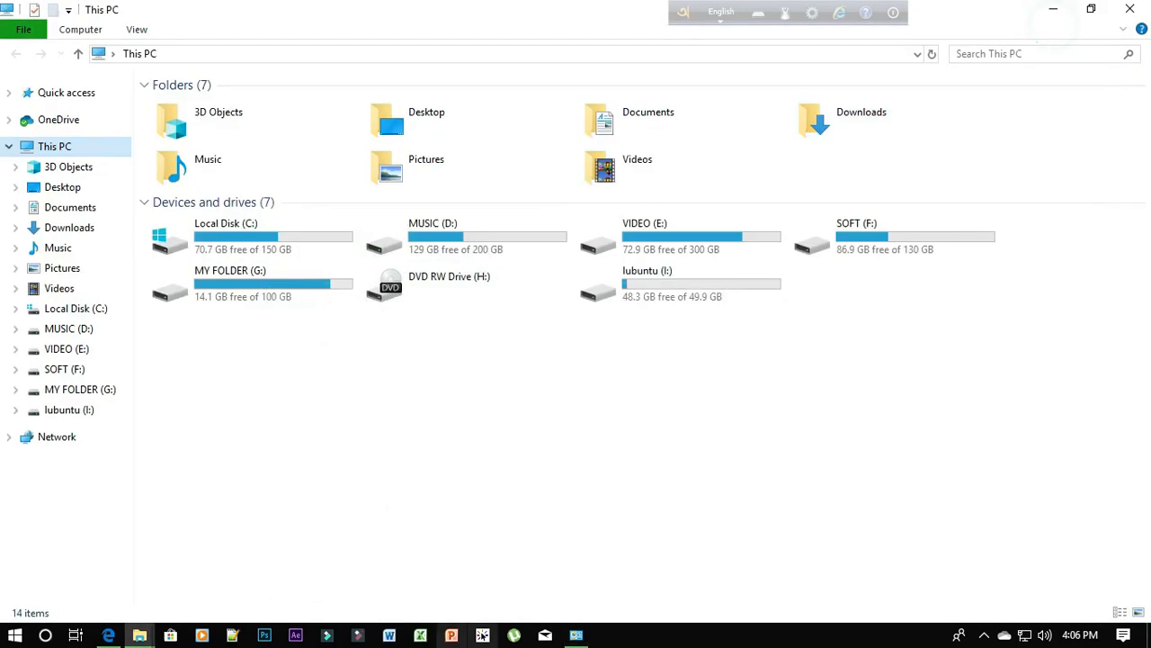
pyautogui.click(1142, 8)
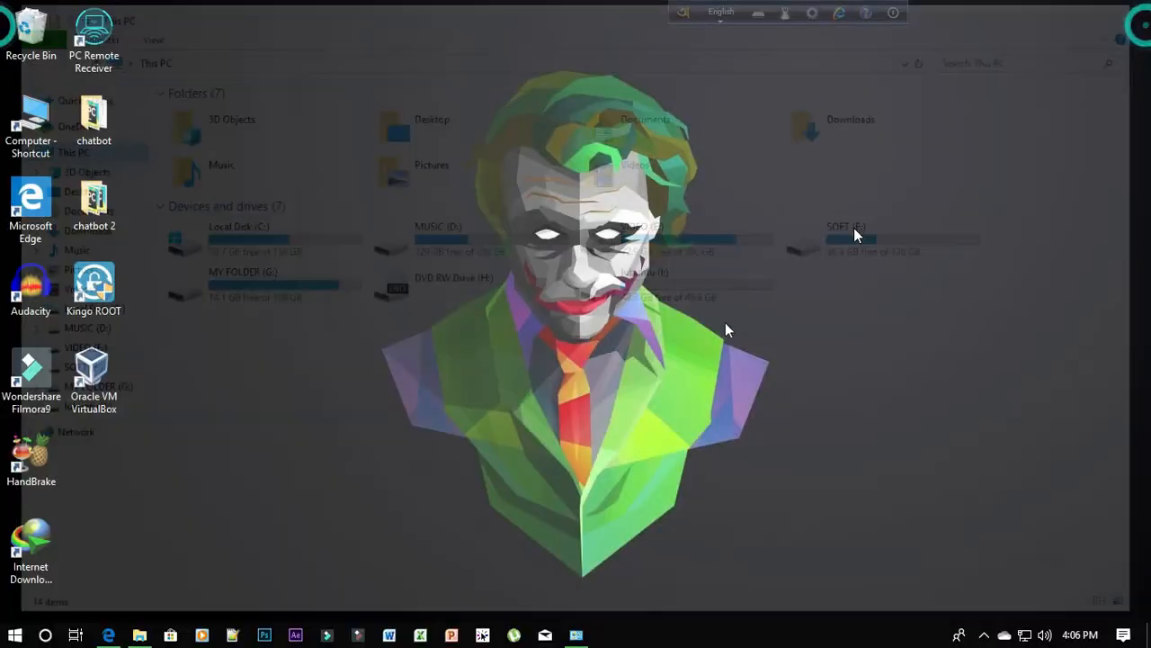
# Switch back to Microsoft Edge and request the direct download of WampServer 64 bits (x64) 3.17
pyautogui.click(108, 635)
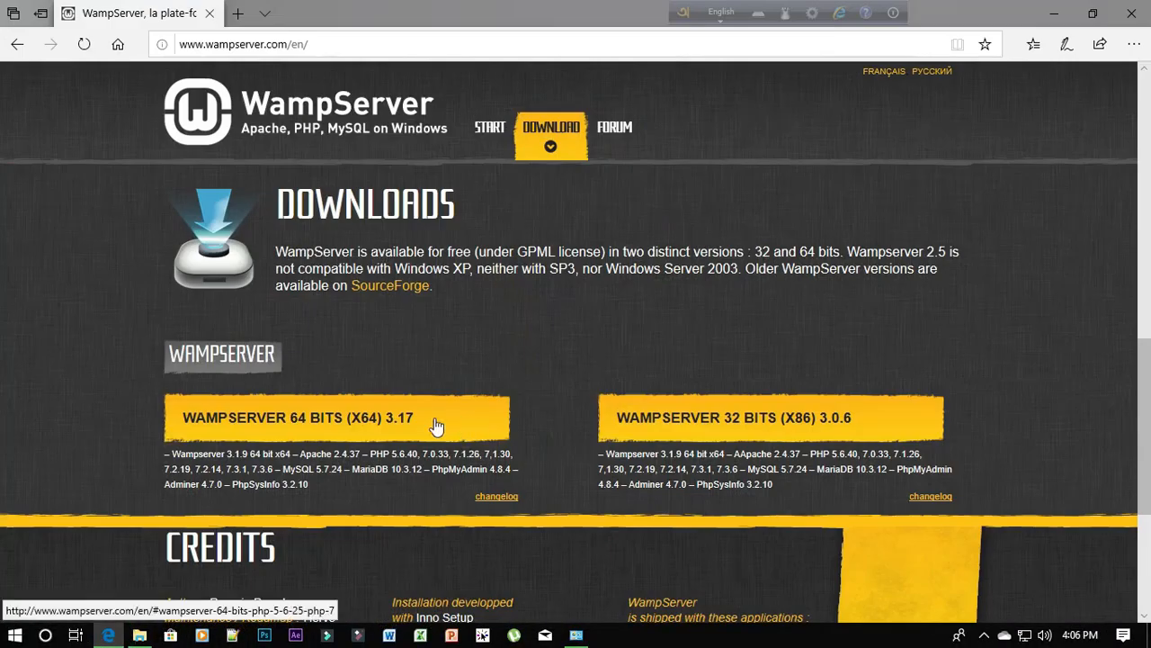
pyautogui.click(358, 429)
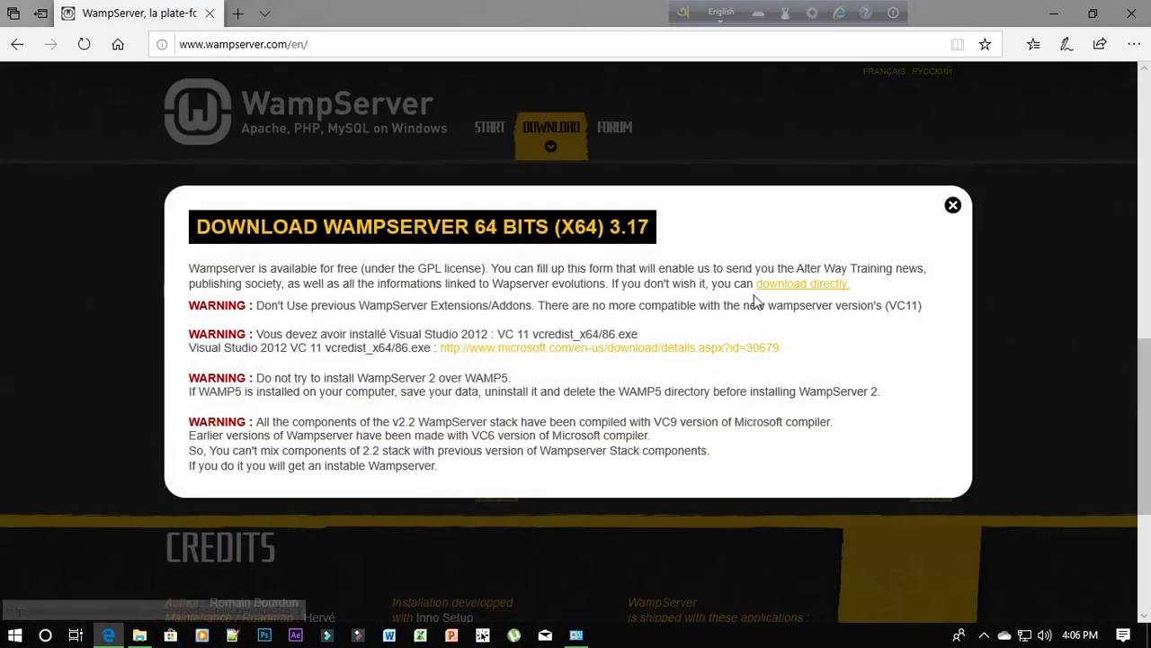
pyautogui.click(808, 286)
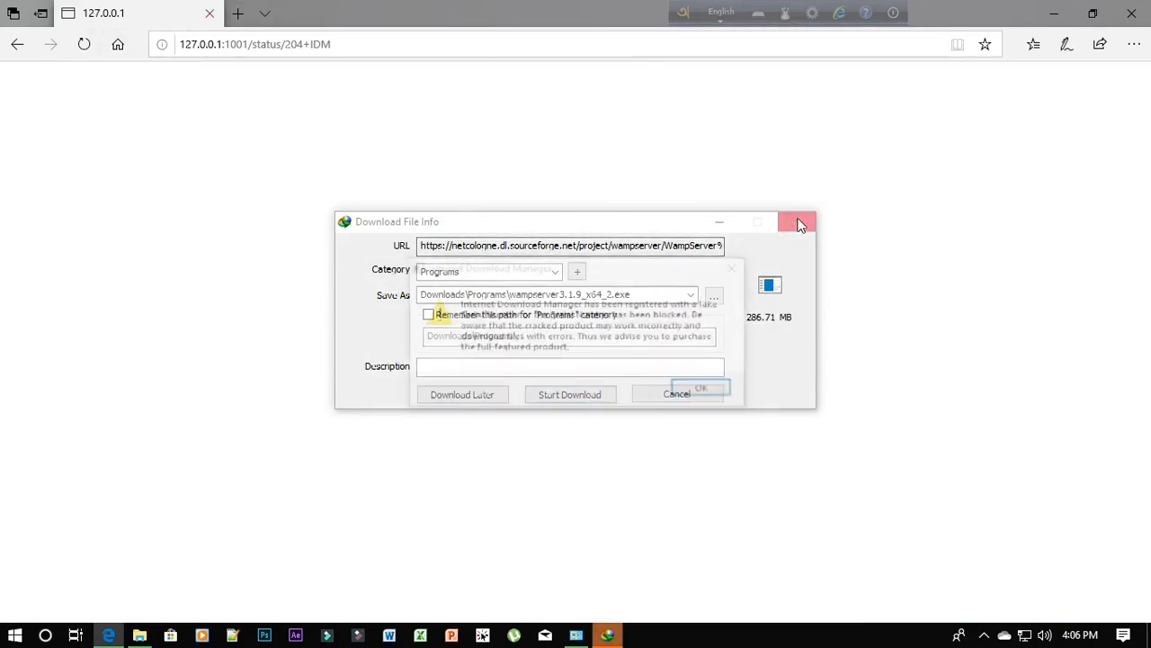
# Dismiss the download manager's dialogs without downloading the installer and close the browser
pyautogui.click(736, 269)
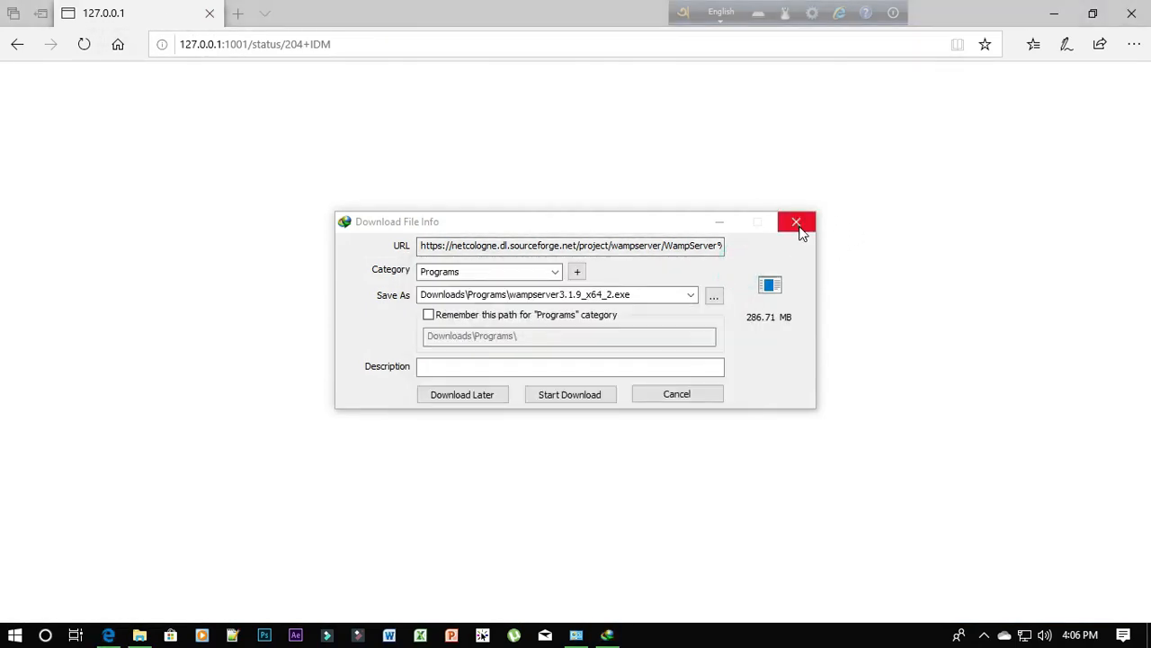
pyautogui.click(797, 223)
pyautogui.click(210, 13)
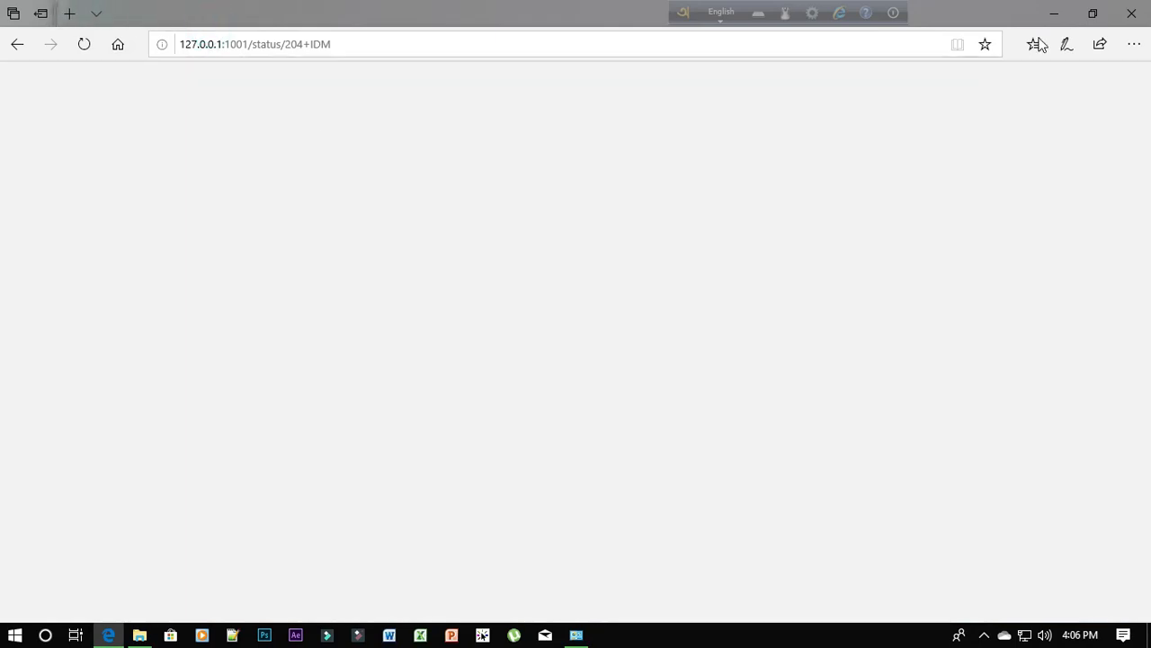
pyautogui.click(1132, 13)
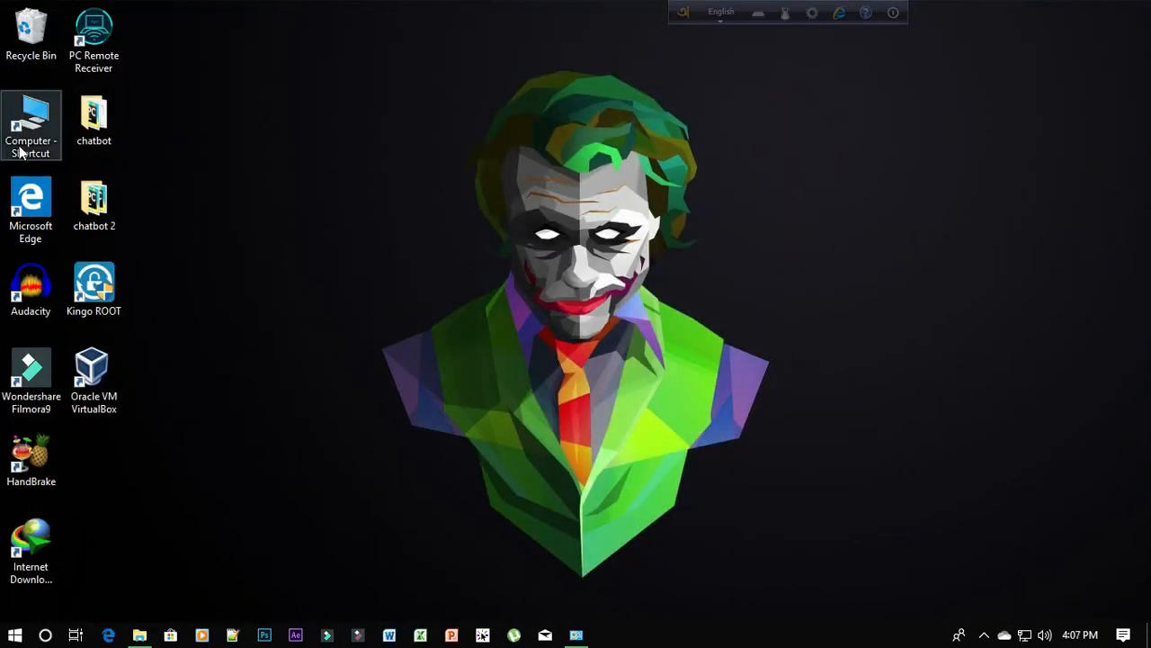
# Switch to File Explorer, launch wampserver3.1.9_x64.exe from the Downloads\Programs folder, and minimize the folder window
pyautogui.click(139, 634)
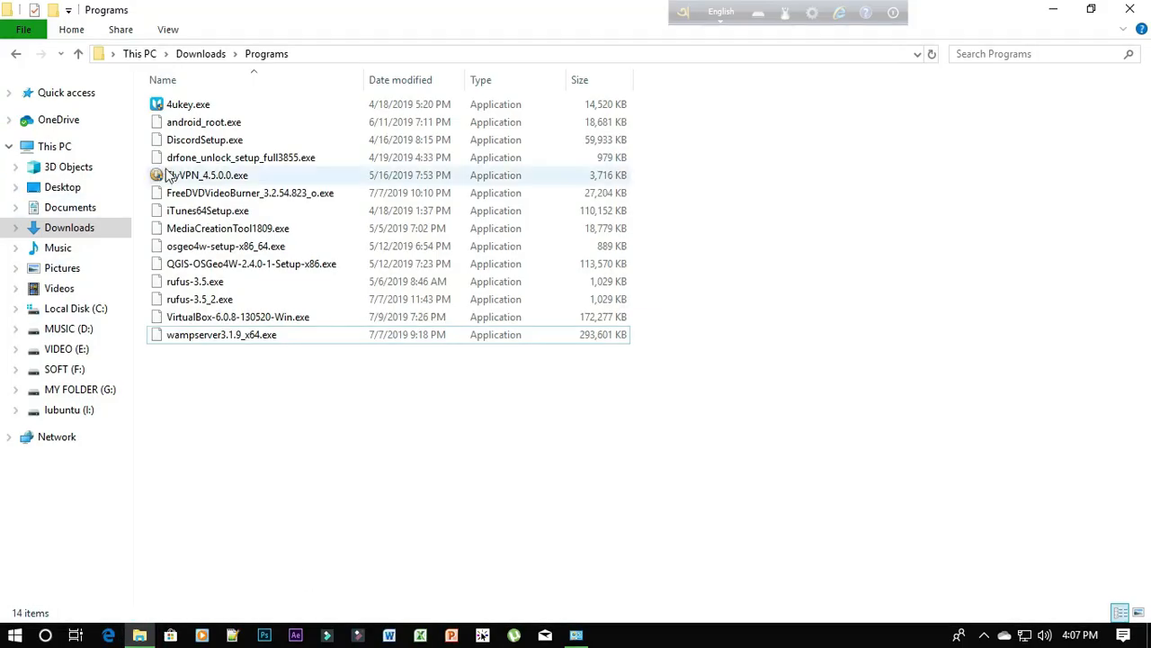
pyautogui.rightClick(246, 401)
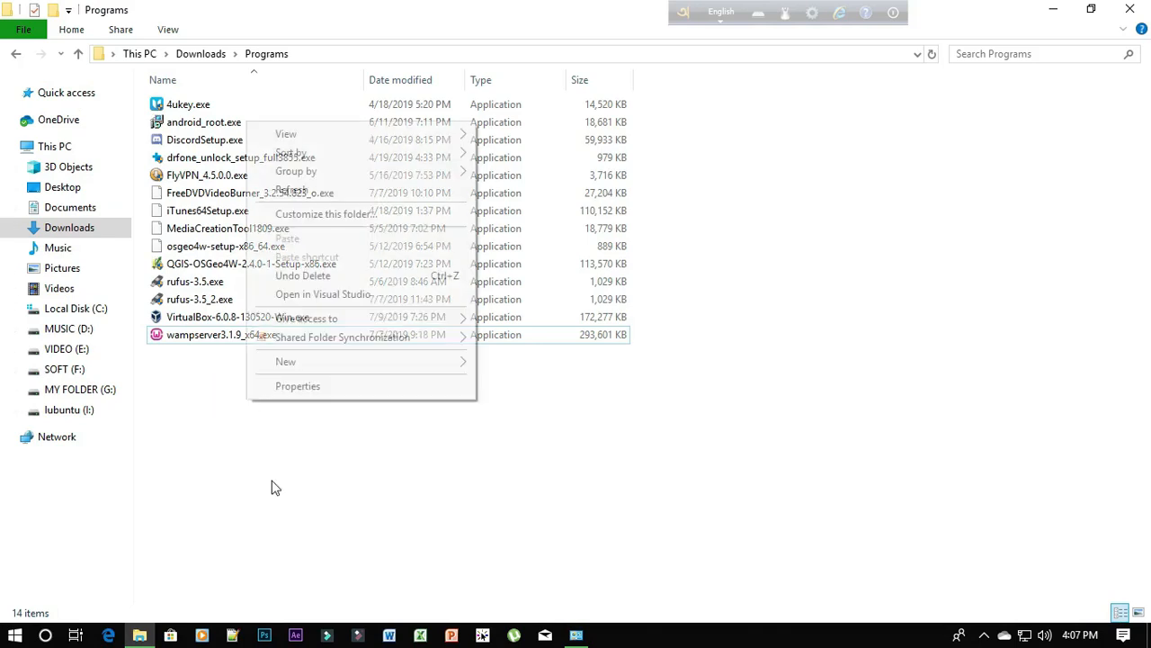
pyautogui.click(295, 190)
pyautogui.rightClick(300, 432)
pyautogui.click(340, 220)
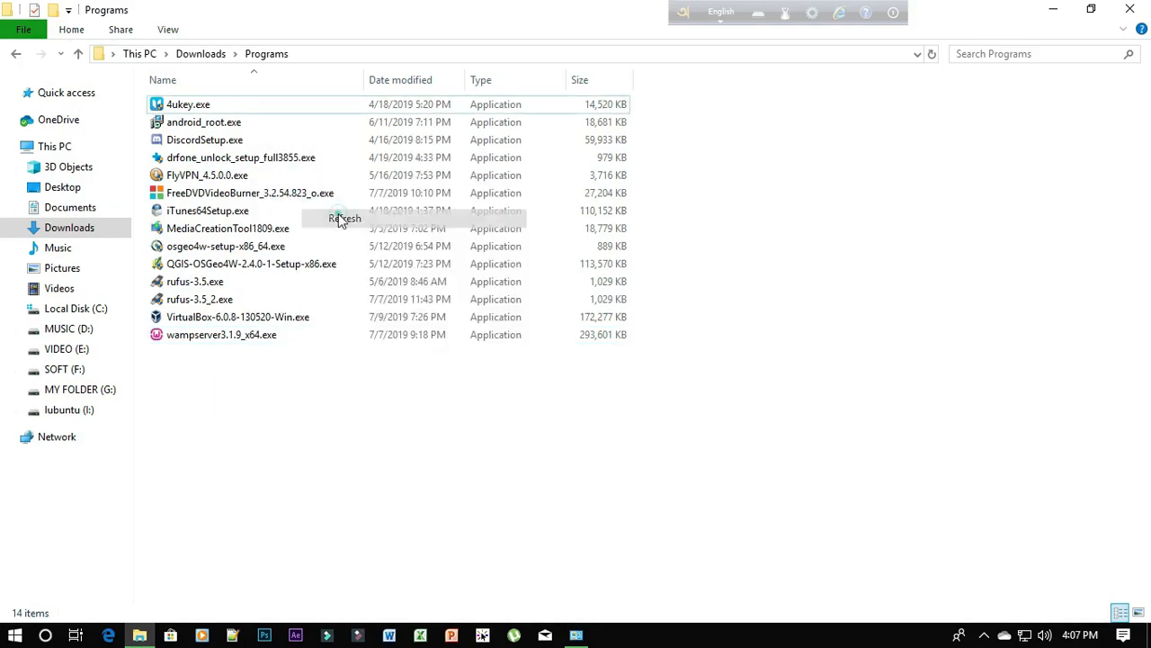
pyautogui.click(230, 337)
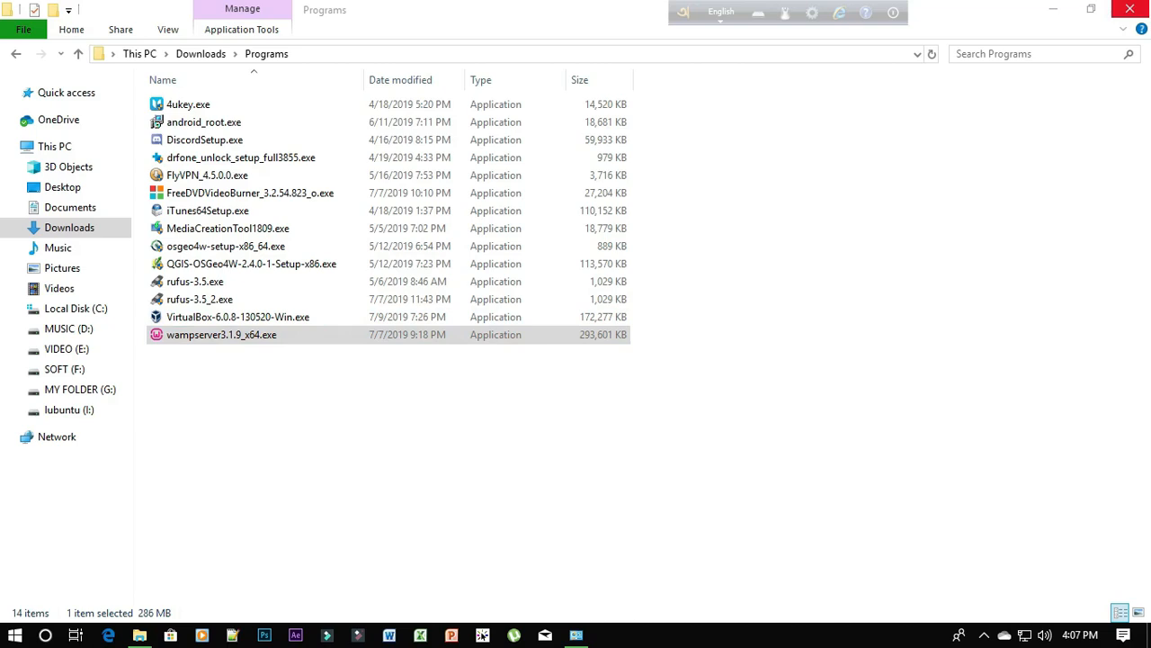
pyautogui.click(1054, 9)
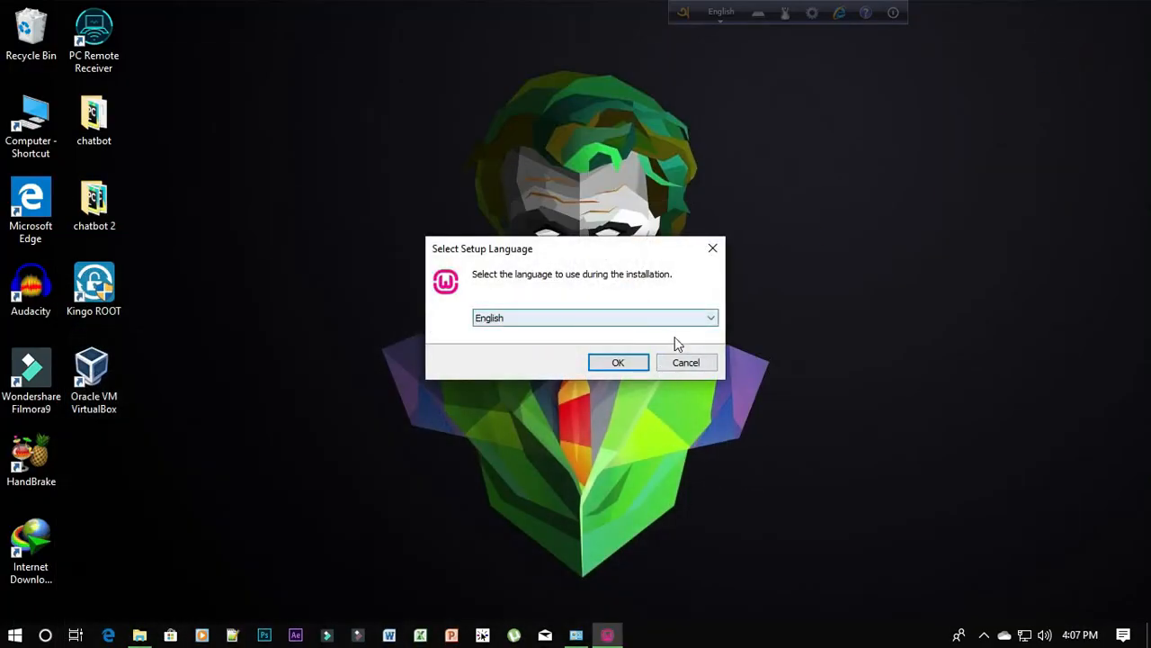
# Choose English as the setup language and confirm it
pyautogui.click(617, 316)
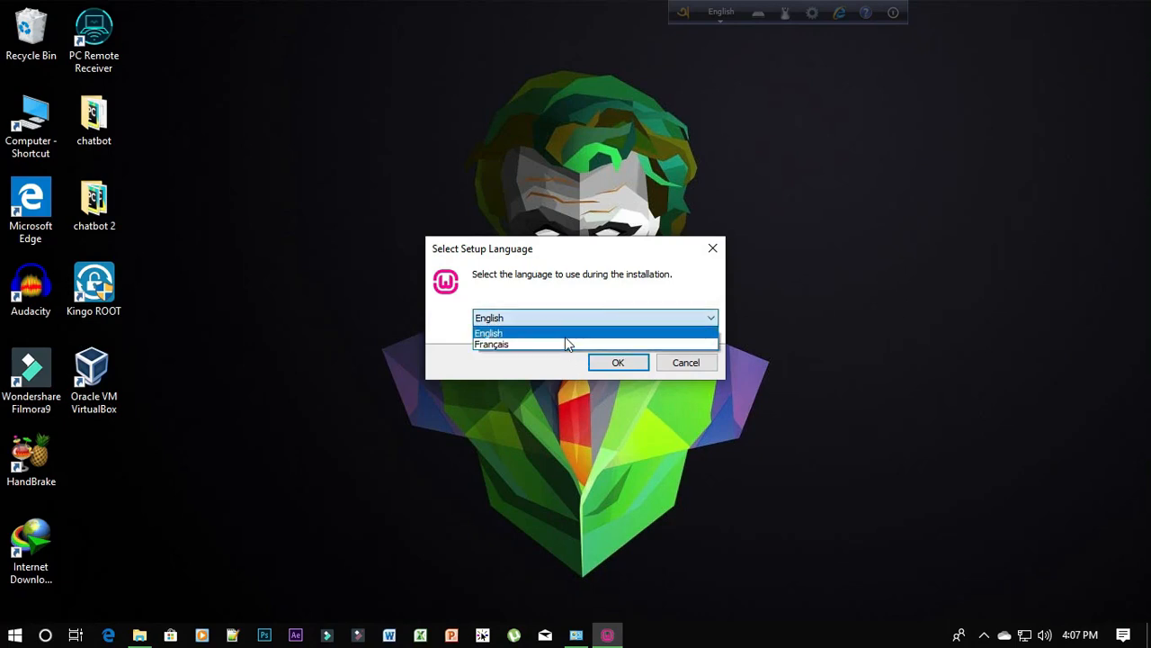
pyautogui.click(563, 332)
pyautogui.click(635, 365)
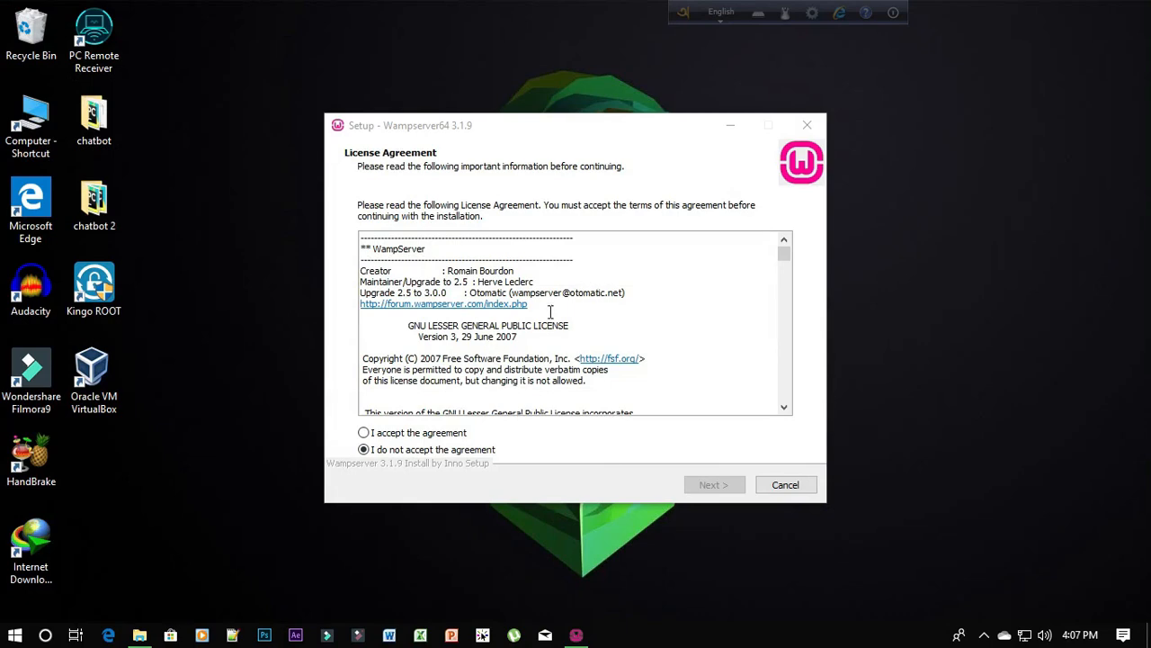
# Review the WampServer license text to its end, accept the agreement and continue the setup
pyautogui.scroll(-15, 661, 355)
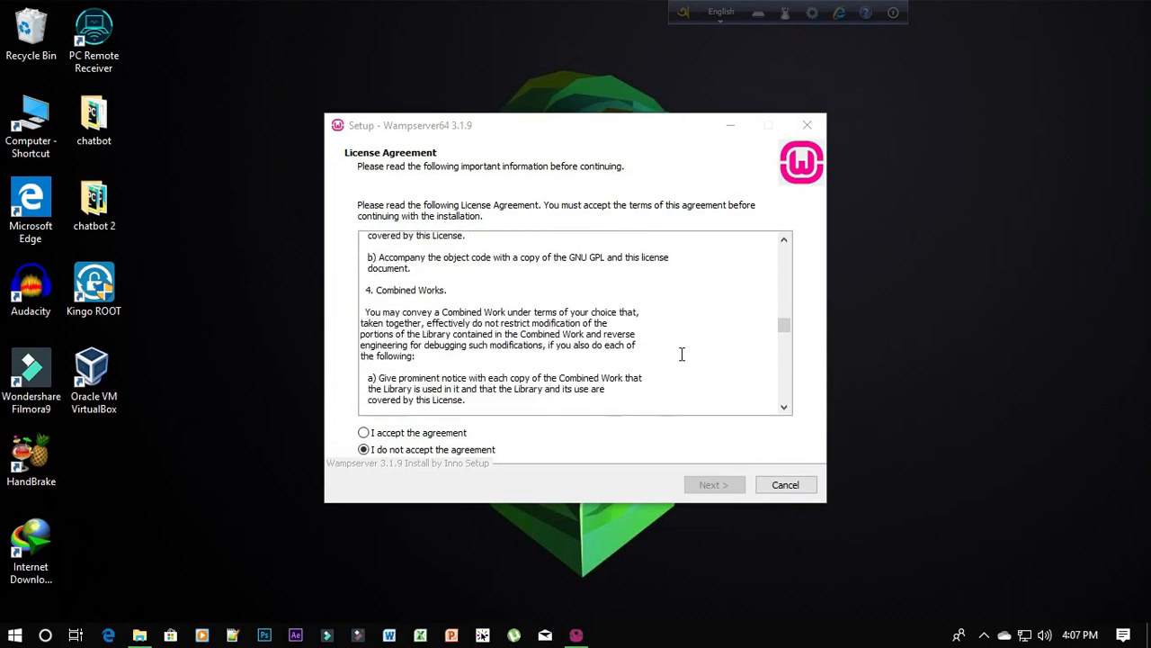
pyautogui.scroll(-13, 688, 369)
pyautogui.click(785, 393)
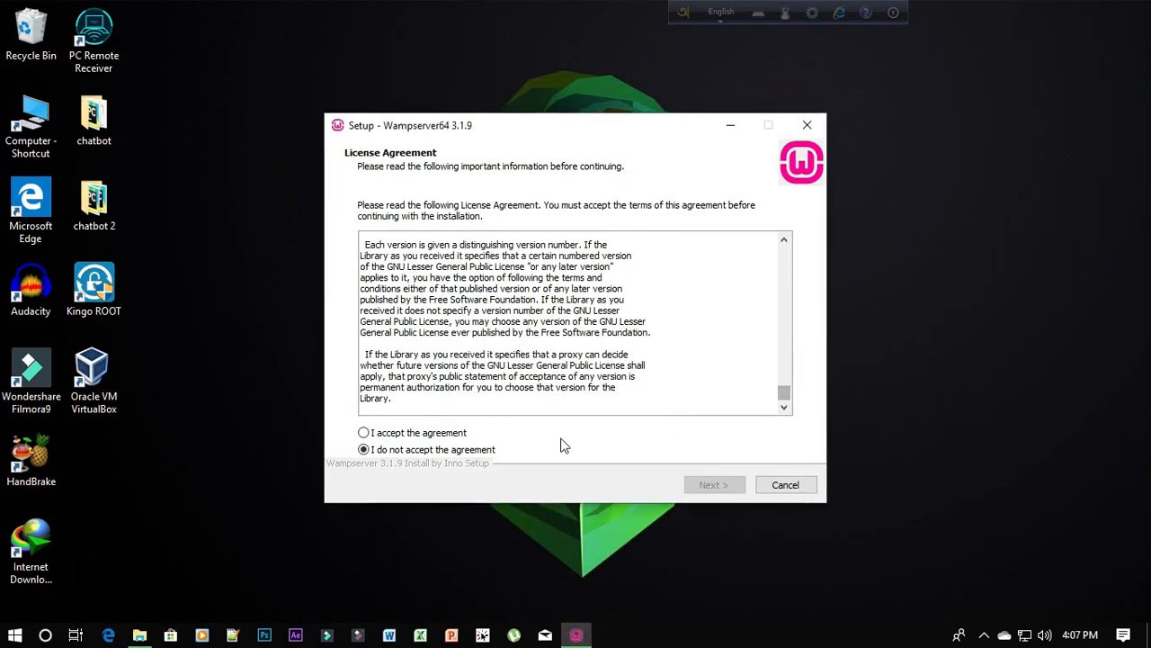
pyautogui.click(363, 432)
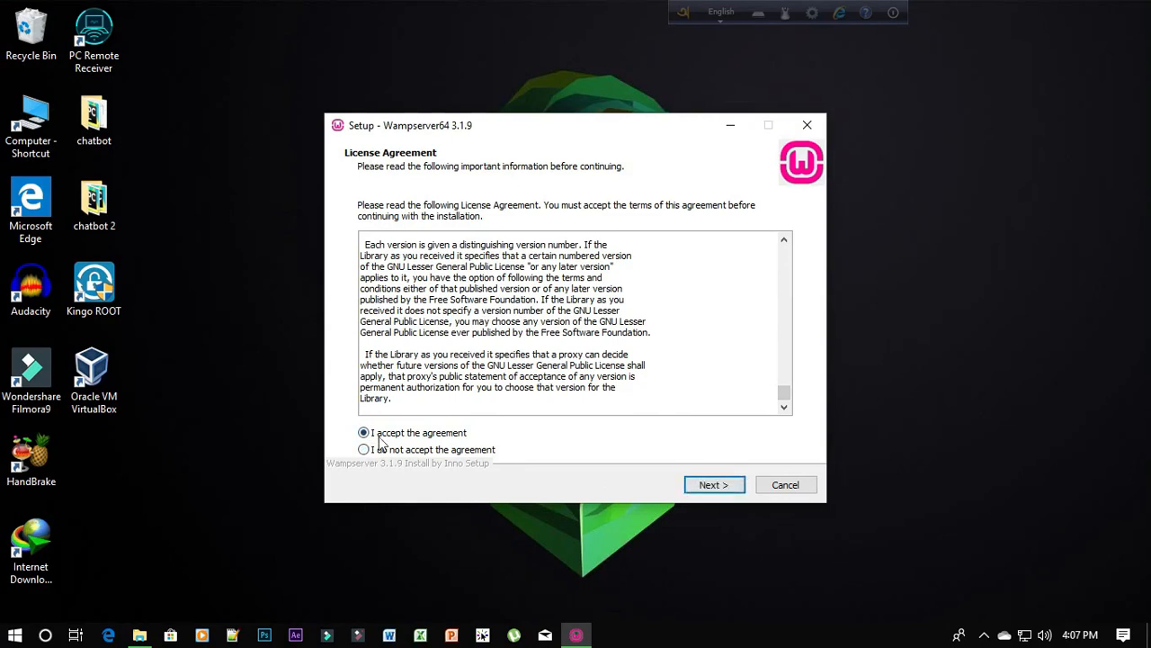
pyautogui.click(724, 487)
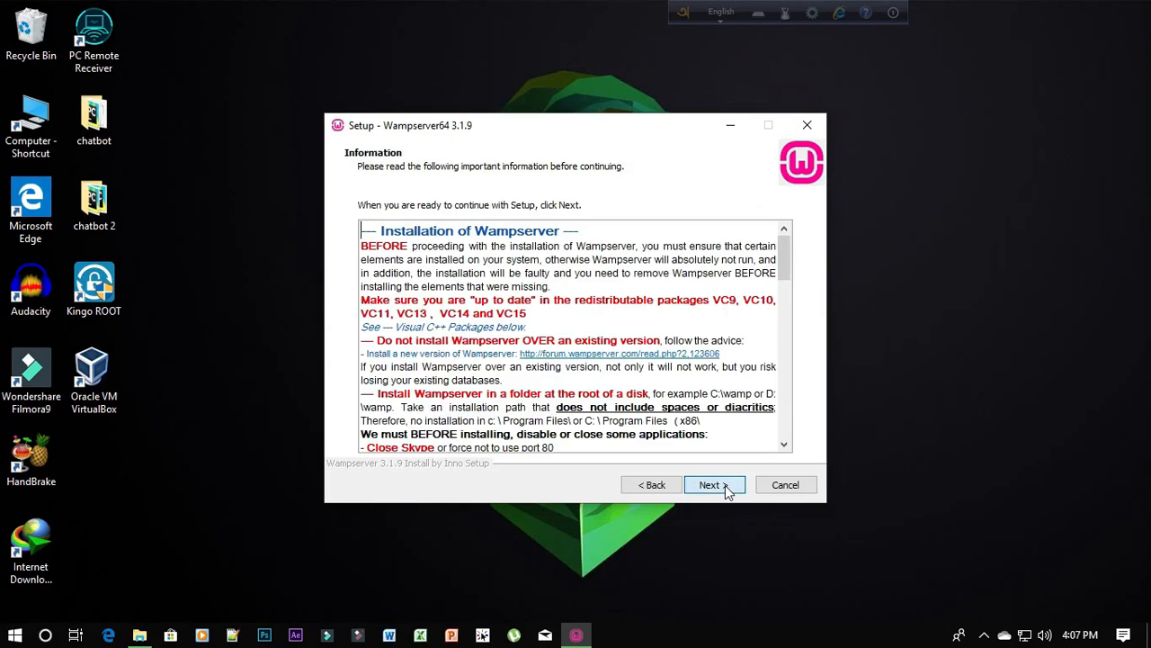
# Continue past the installation information and set the destination folder to c:\wamp
pyautogui.scroll(-15, 753, 390)
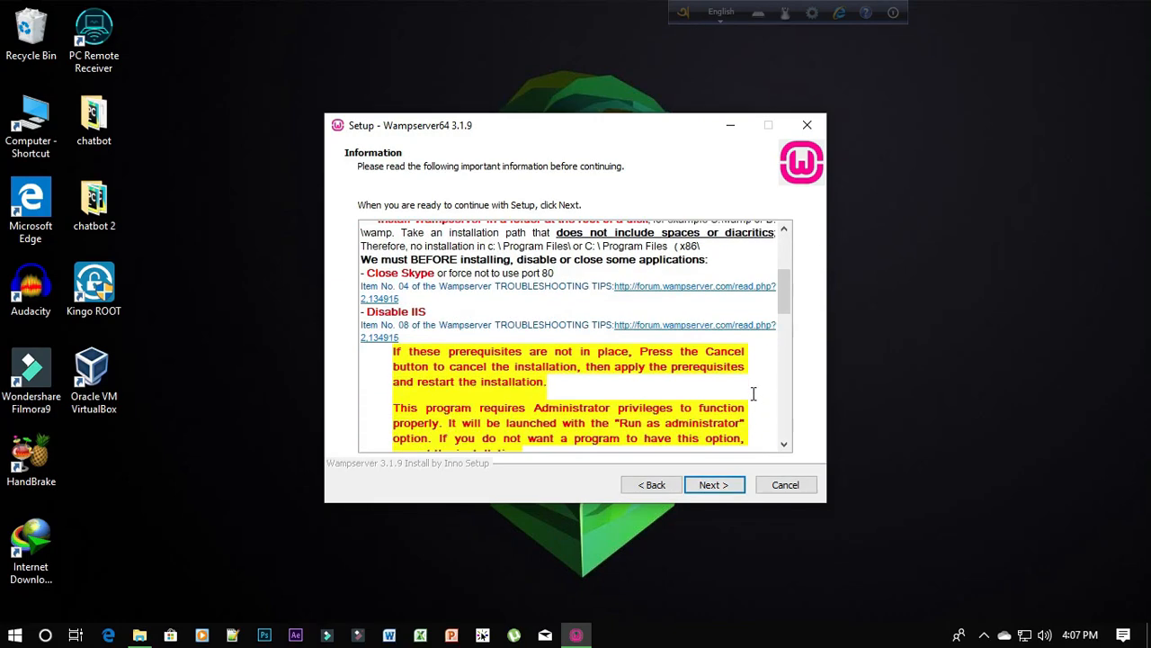
pyautogui.click(710, 485)
pyautogui.click(441, 264)
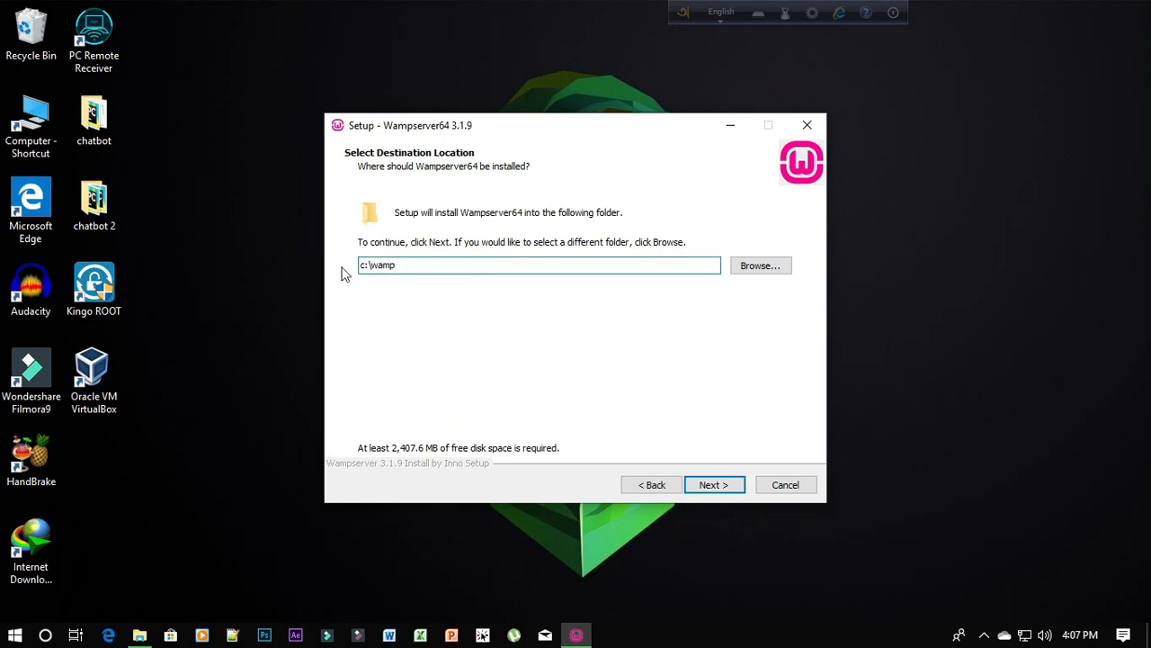
pyautogui.click(727, 484)
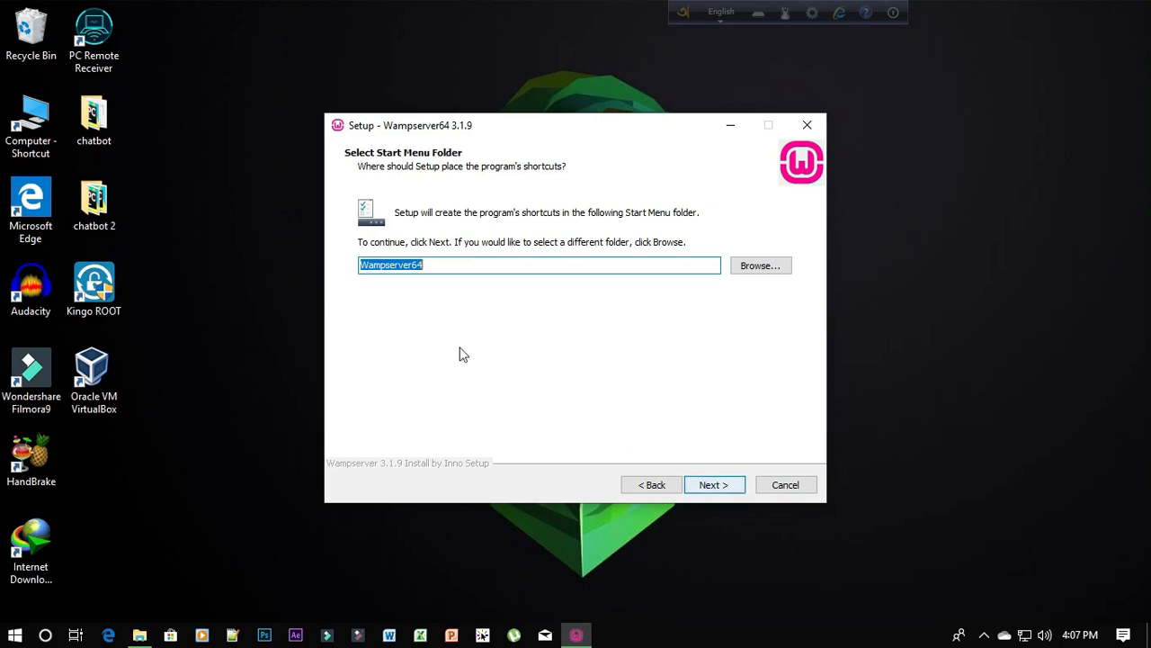
# Set the Start Menu folder to Wampserver, continue to the summary and start the installation
pyautogui.click(464, 266)
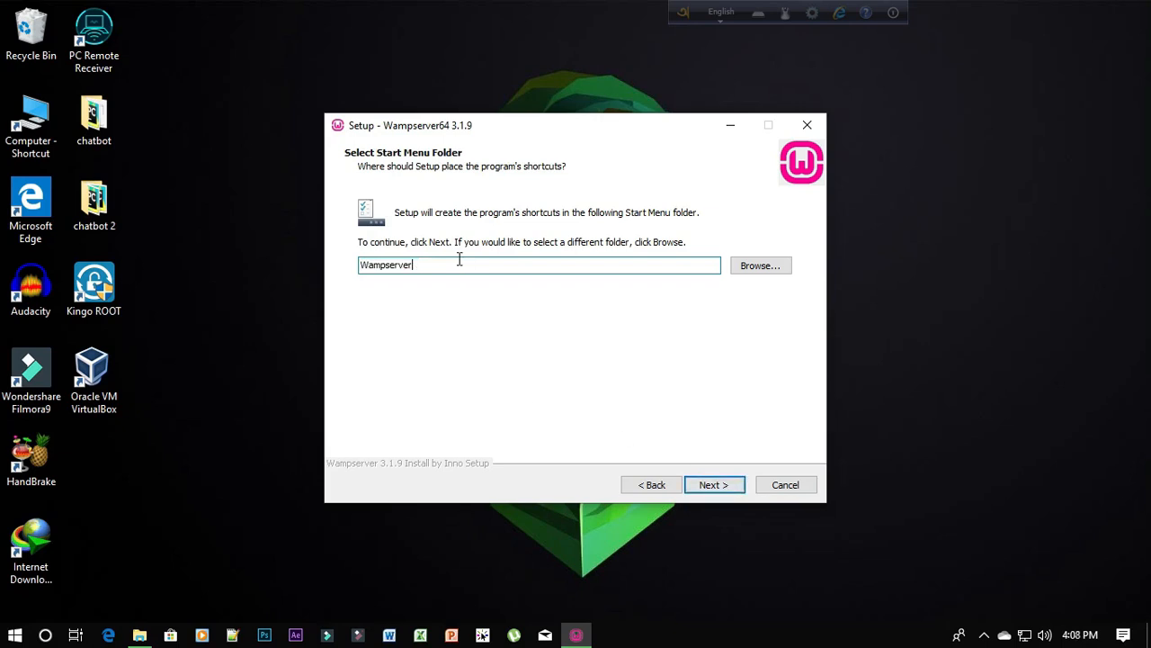
pyautogui.click(715, 484)
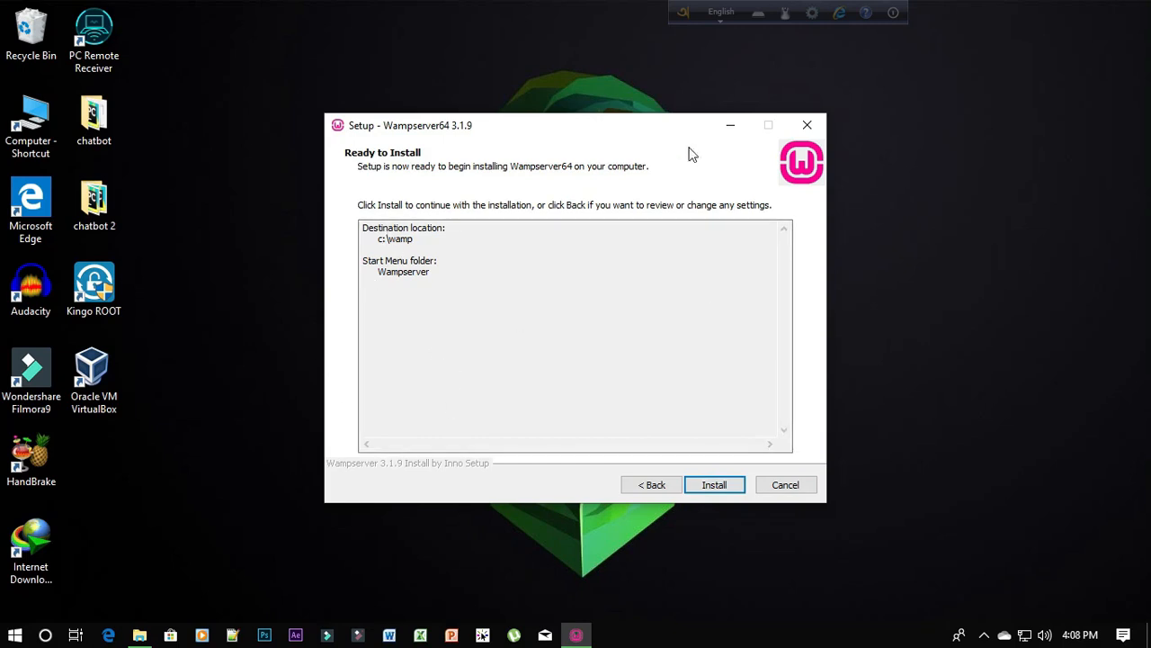
pyautogui.click(714, 484)
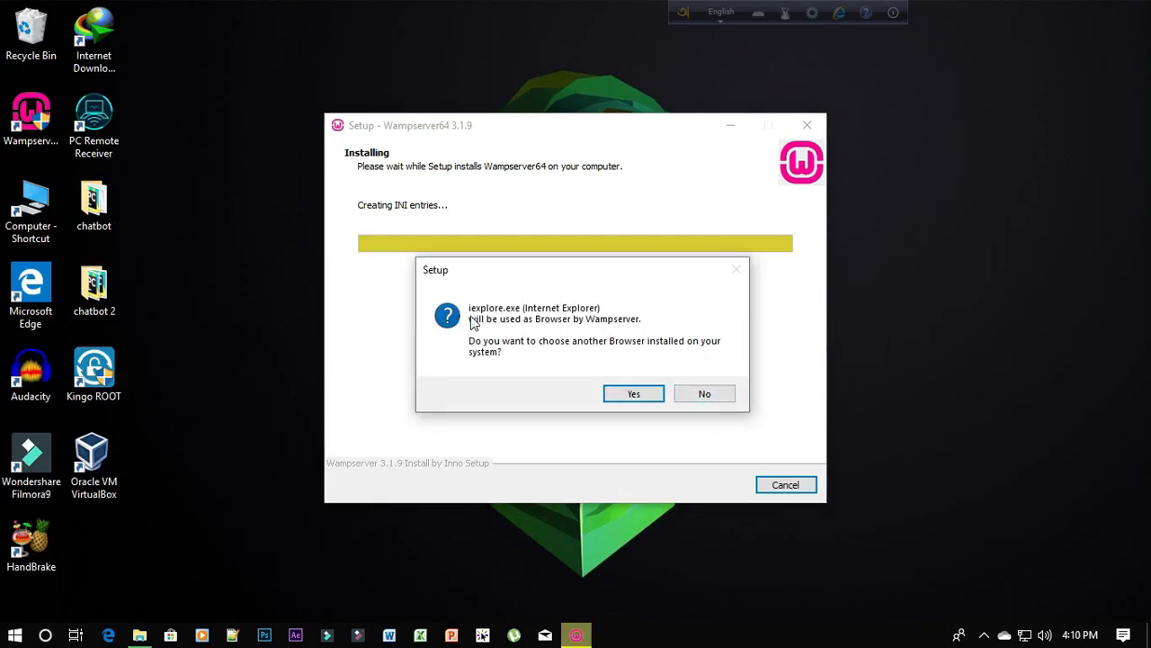
# Agree to choose another default browser for Wampserver and select iexplore.exe in the Internet Explorer folder
pyautogui.click(633, 395)
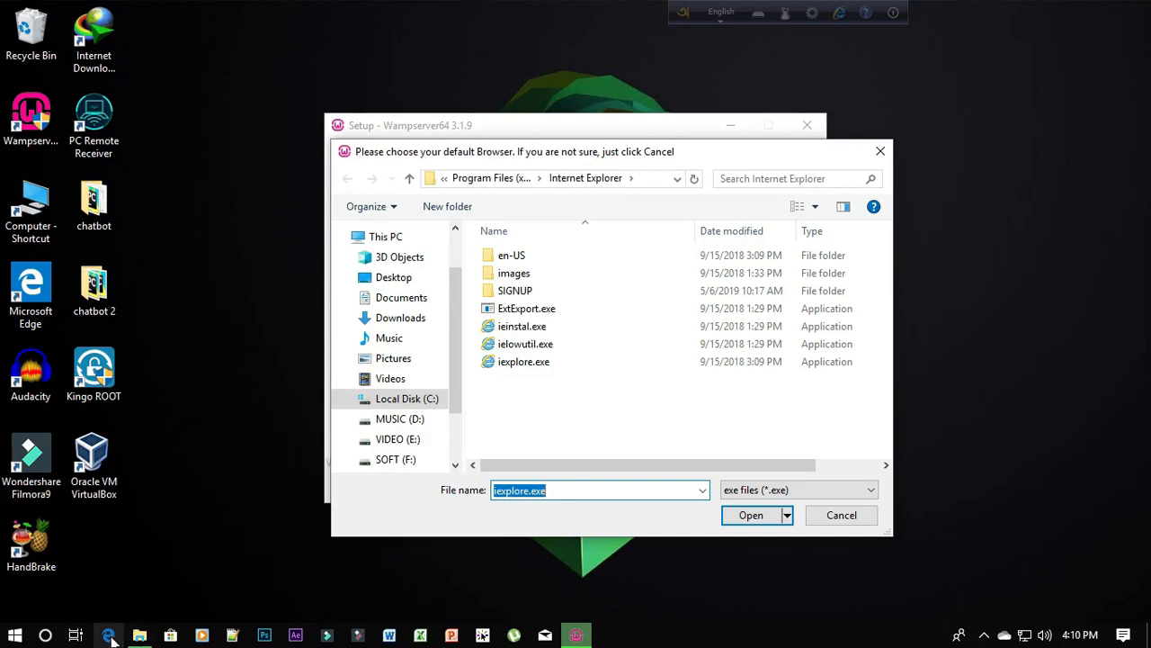
pyautogui.click(108, 635)
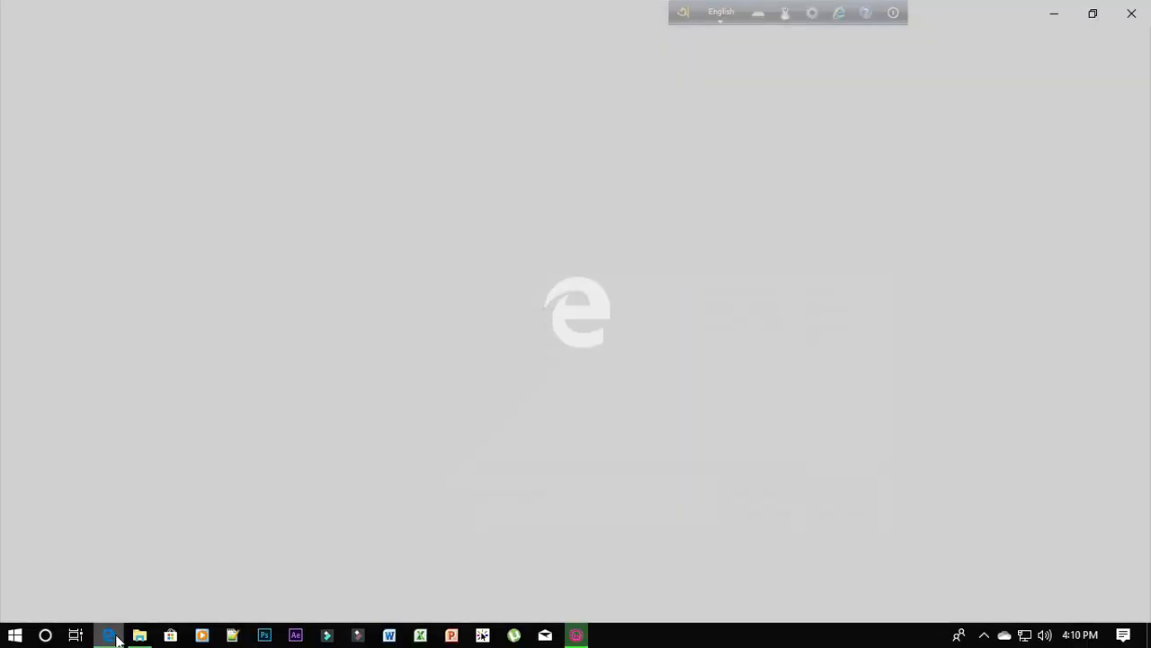
pyautogui.click(1133, 13)
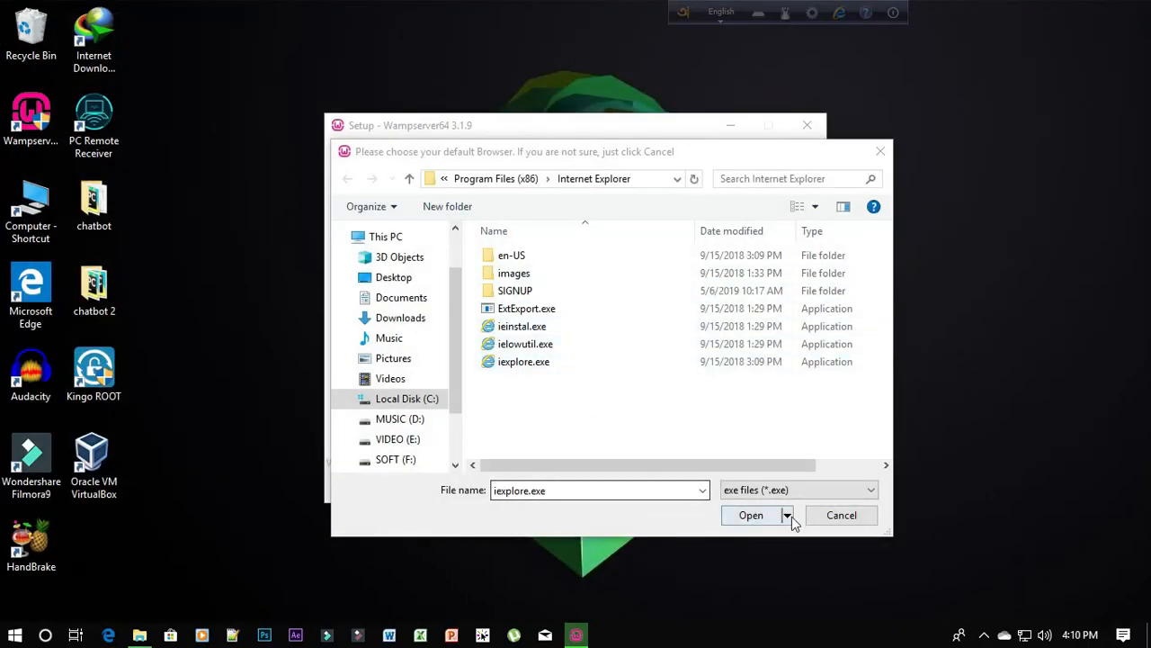
pyautogui.click(763, 519)
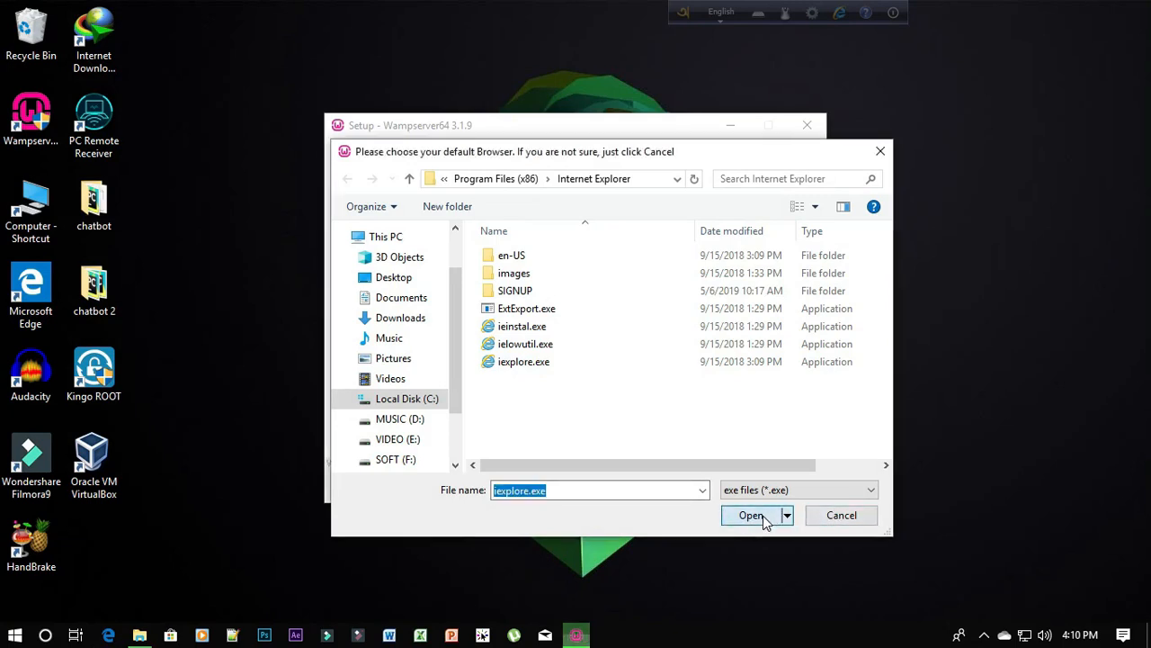
pyautogui.click(763, 519)
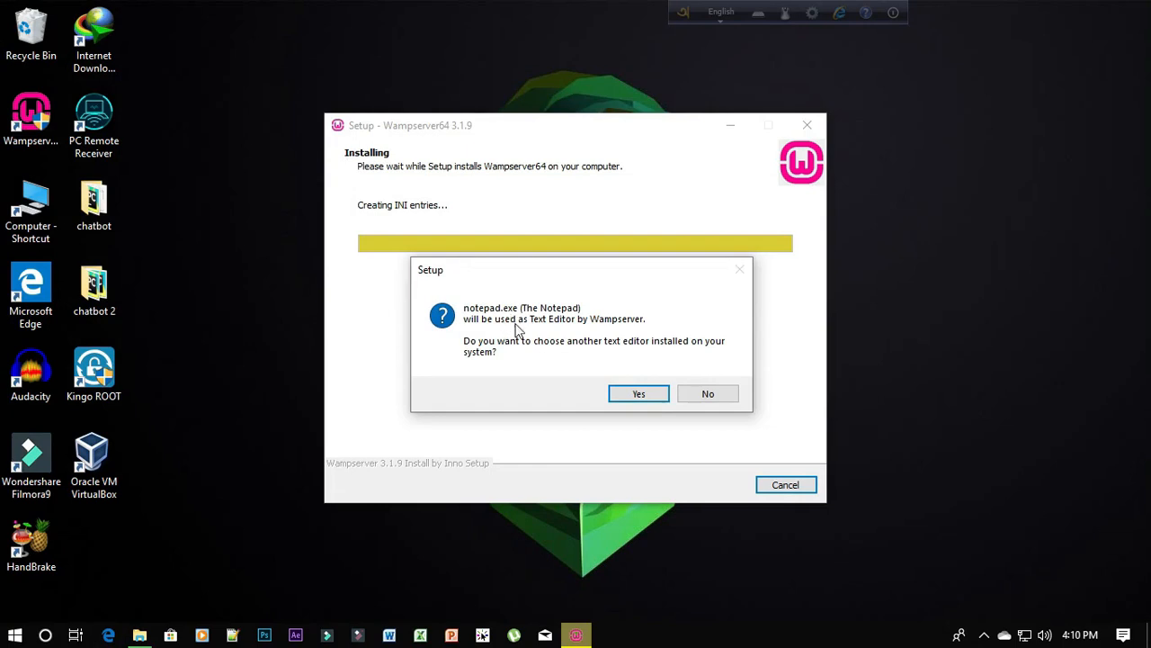
# Agree to choose another text editor and select notepad++.exe from C:\Program Files (x86)\Notepad++
pyautogui.click(646, 393)
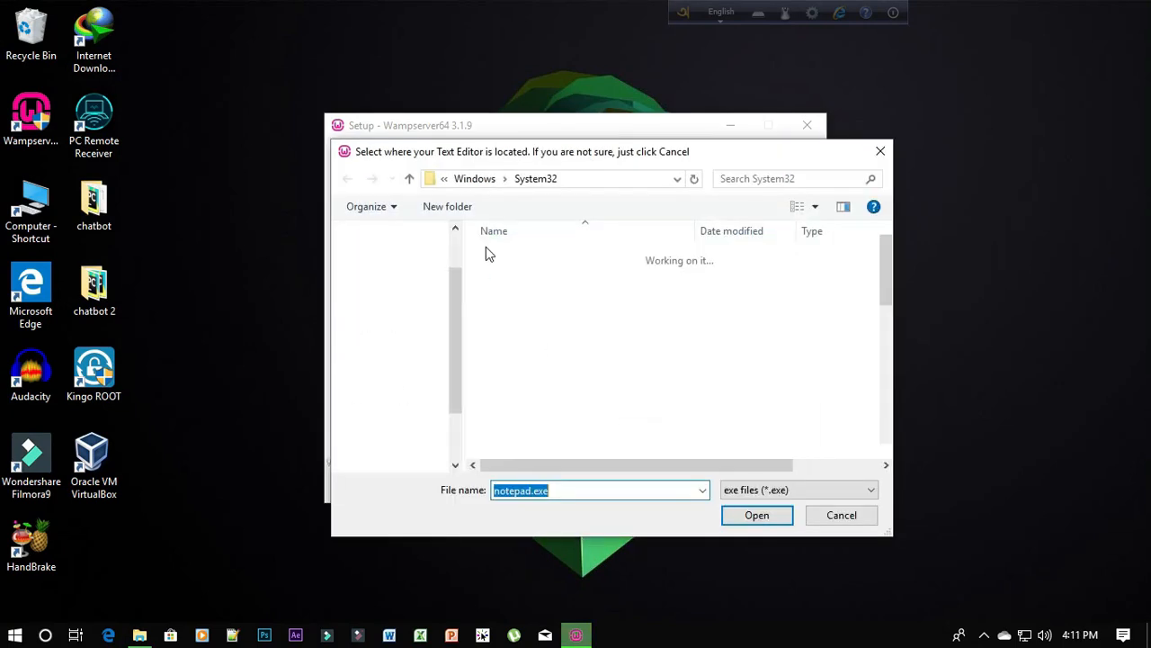
pyautogui.click(475, 179)
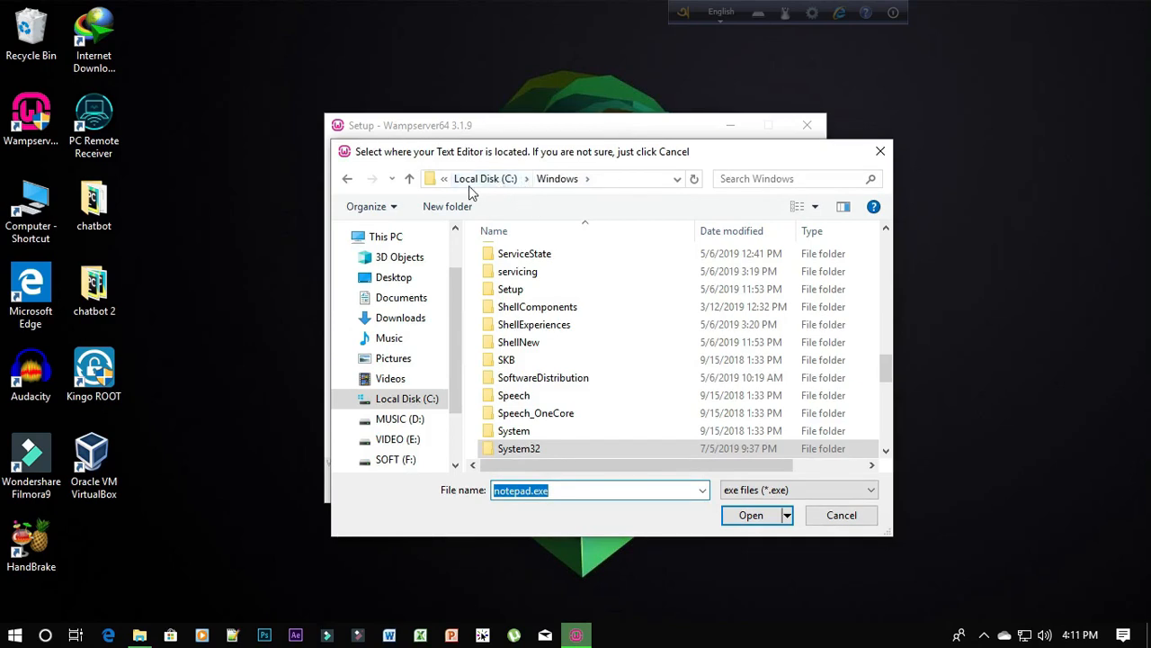
pyautogui.click(495, 179)
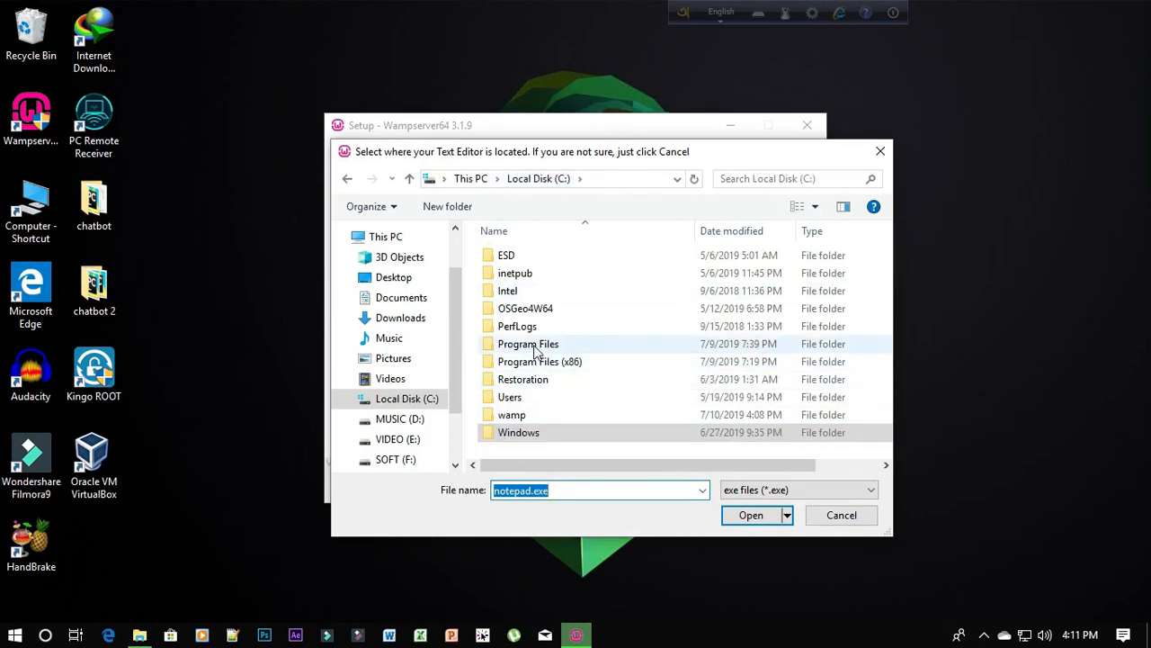
pyautogui.doubleClick(531, 344)
pyautogui.scroll(-3, 544, 401)
pyautogui.scroll(-3, 555, 393)
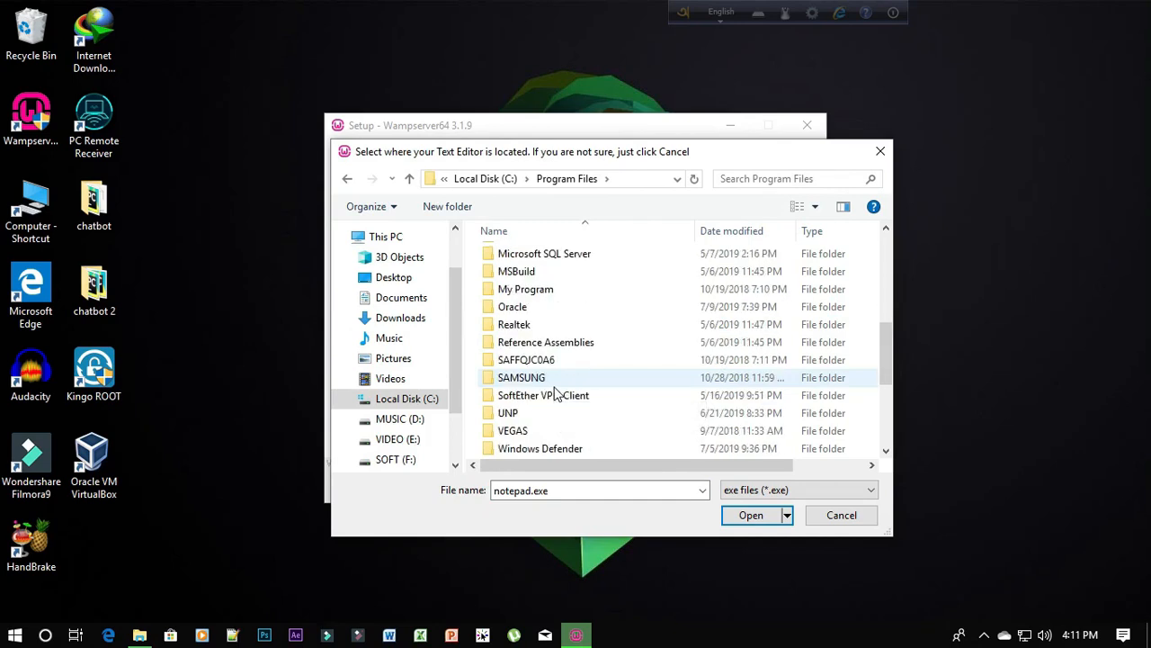
pyautogui.click(409, 179)
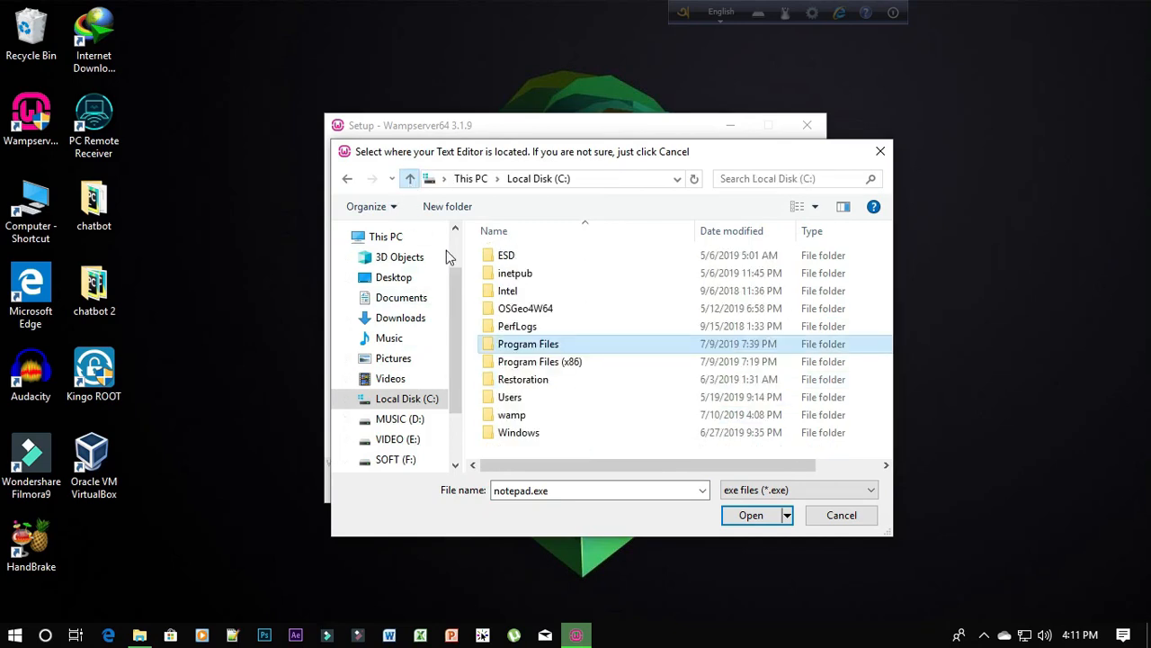
pyautogui.doubleClick(531, 362)
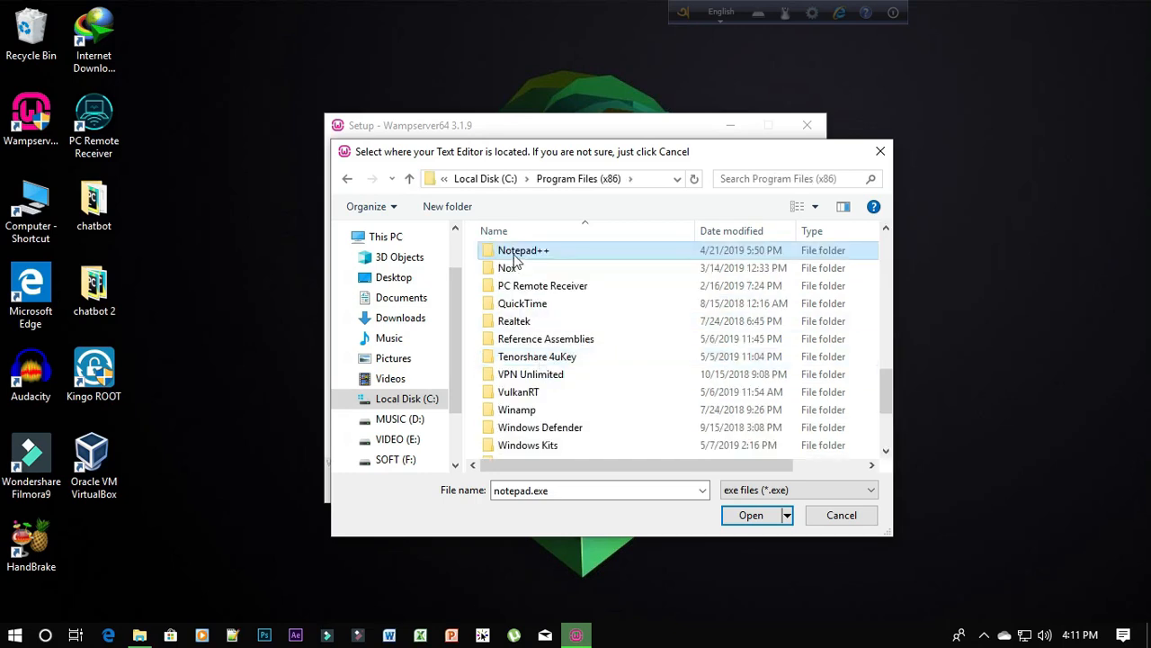
pyautogui.doubleClick(515, 251)
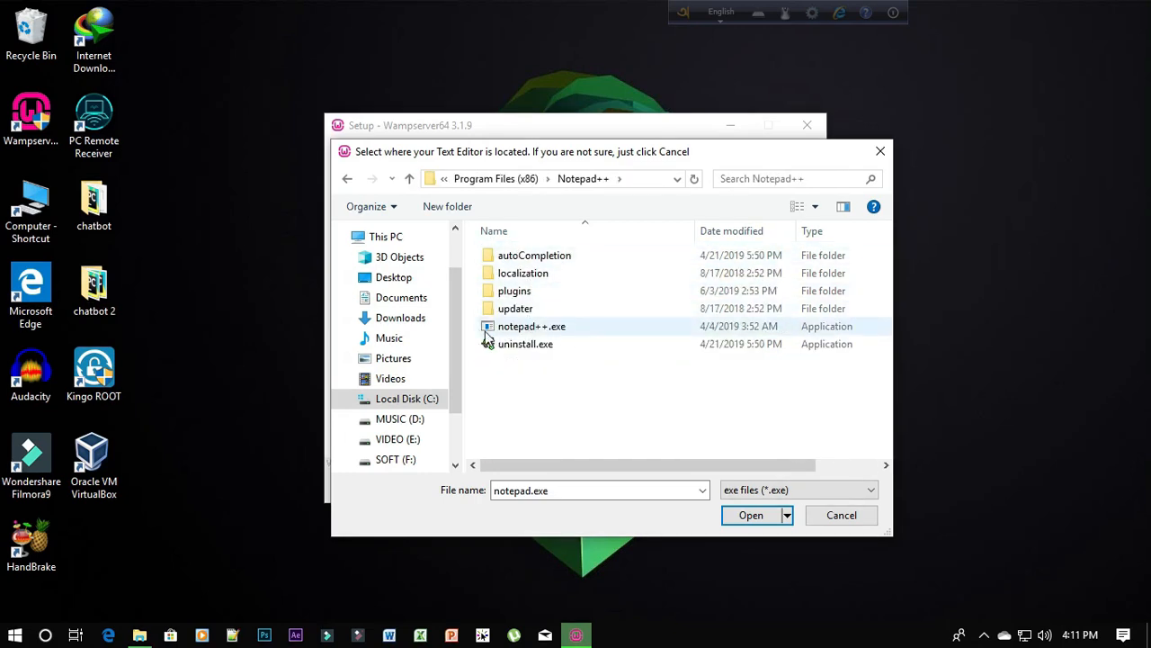
pyautogui.doubleClick(576, 335)
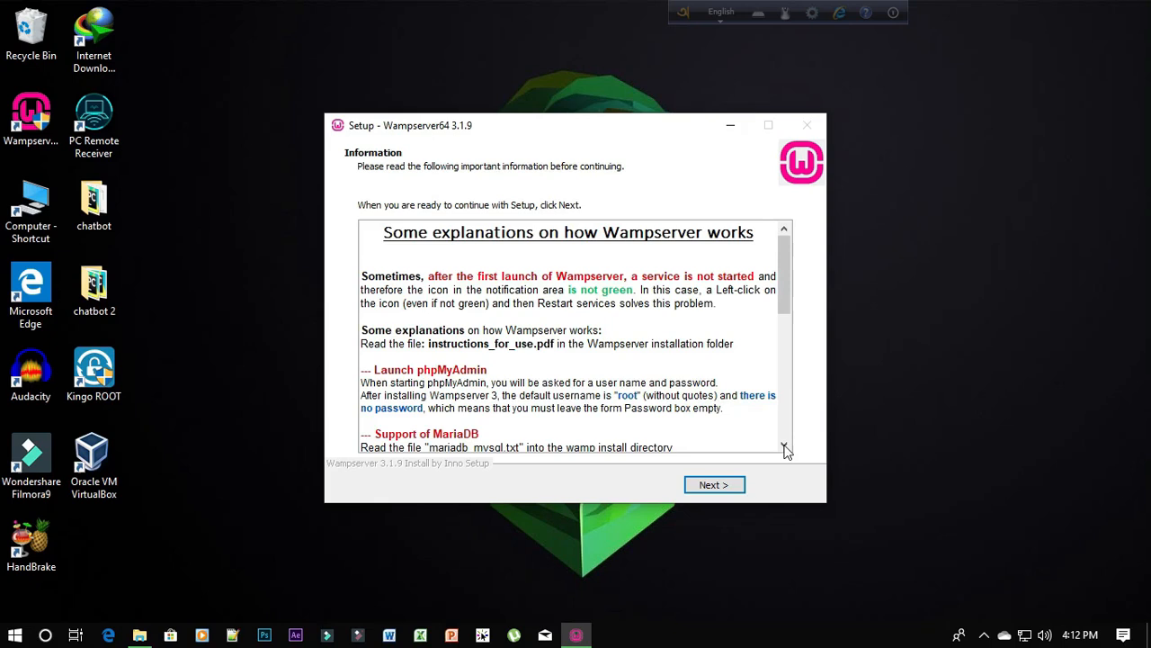
# Continue past the explanations on how Wampserver works and finish the setup wizard
pyautogui.scroll(-2, 724, 404)
pyautogui.click(711, 486)
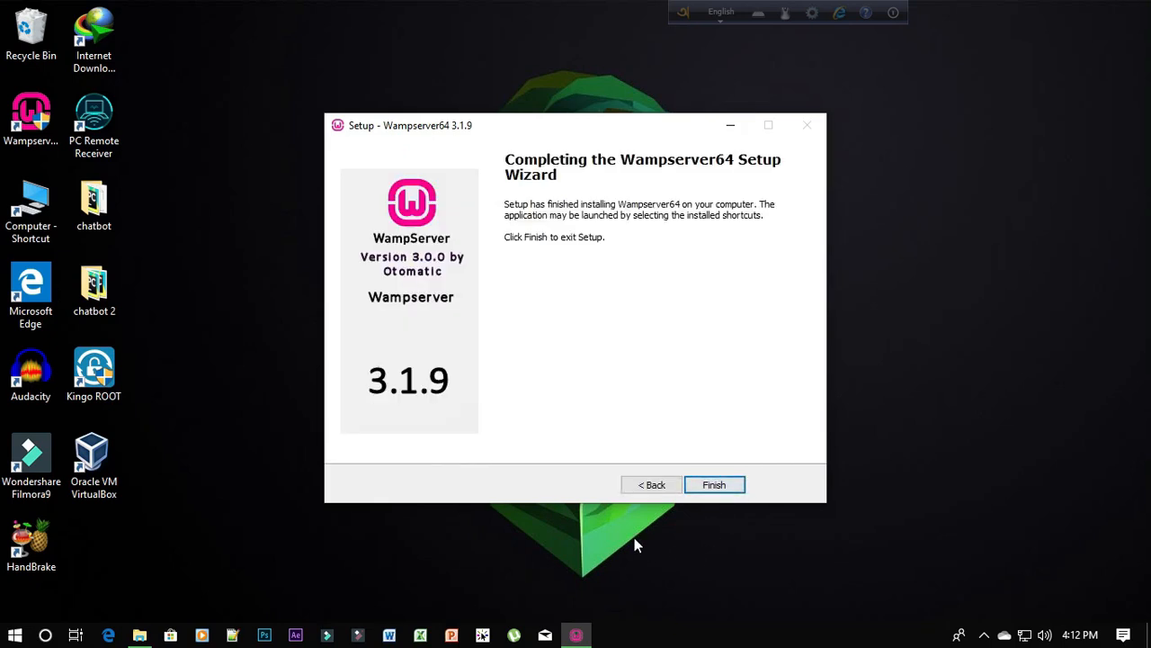
pyautogui.click(713, 485)
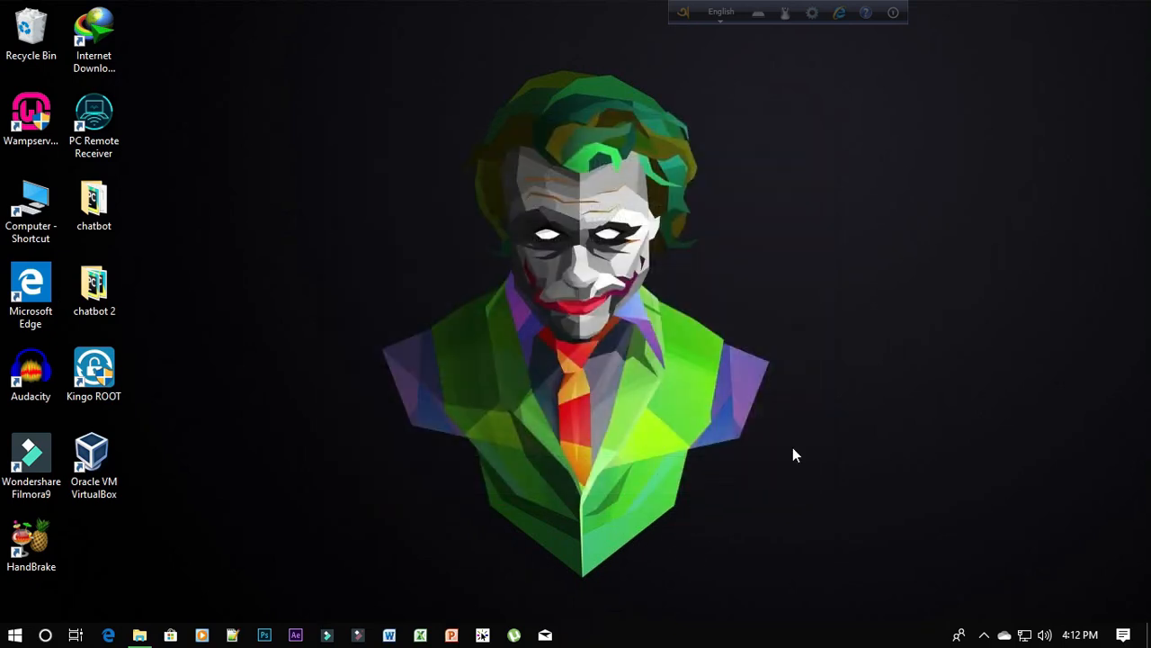
# Rearrange the desktop icons so the Wampserver64 shortcut sits directly below Oracle VM VirtualBox and the other icons close up the gaps
pyautogui.moveTo(30, 113); pyautogui.dragTo(236, 208)
pyautogui.moveTo(30, 205); pyautogui.dragTo(29, 119)
pyautogui.moveTo(31, 287); pyautogui.dragTo(29, 205)
pyautogui.moveTo(34, 365); pyautogui.dragTo(34, 286)
pyautogui.moveTo(30, 459); pyautogui.dragTo(30, 373)
pyautogui.moveTo(30, 540); pyautogui.dragTo(30, 459)
pyautogui.moveTo(89, 40); pyautogui.dragTo(30, 545)
pyautogui.moveTo(129, 545); pyautogui.dragTo(87, 110)
pyautogui.moveTo(87, 113); pyautogui.dragTo(88, 32)
pyautogui.moveTo(197, 207); pyautogui.dragTo(83, 478)
# Refresh the desktop several times and launch Wampserver64 from its desktop shortcut
pyautogui.rightClick(311, 278)
pyautogui.click(317, 328)
pyautogui.rightClick(321, 328)
pyautogui.click(353, 379)
pyautogui.rightClick(356, 378)
pyautogui.click(403, 184)
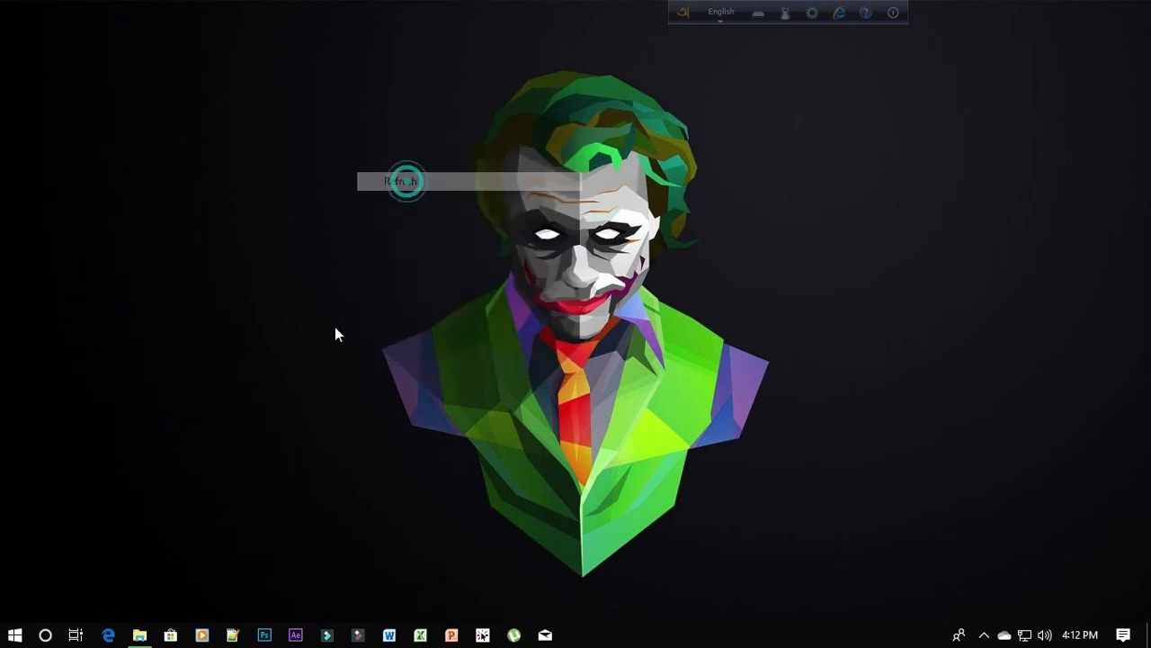
pyautogui.doubleClick(108, 460)
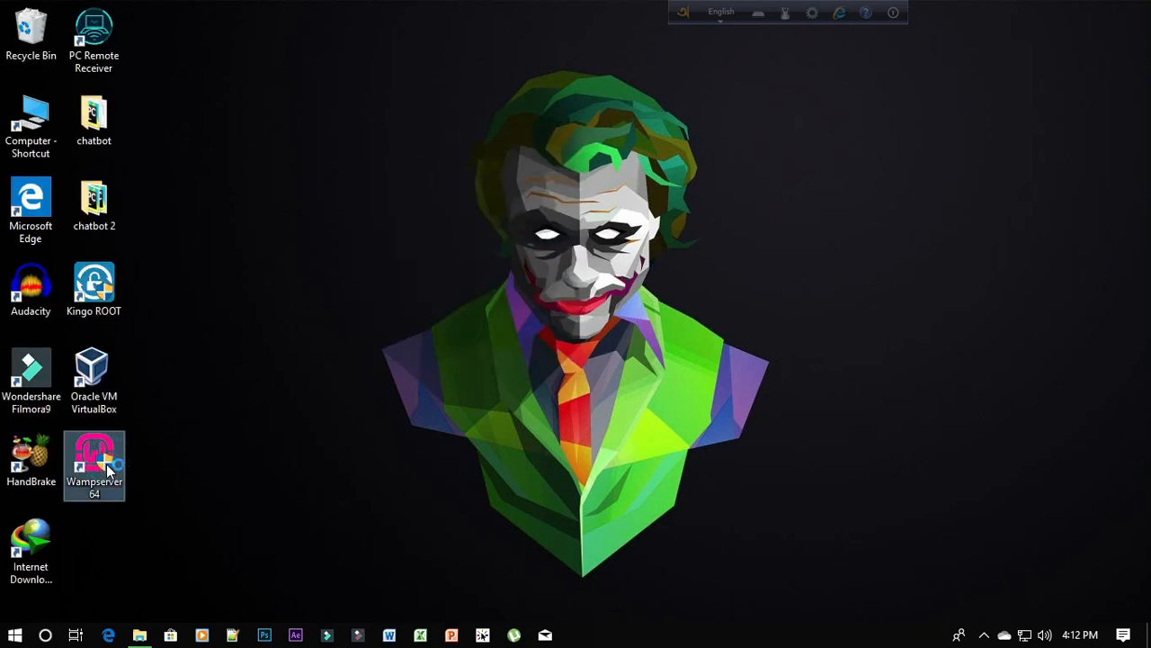
pyautogui.click(476, 433)
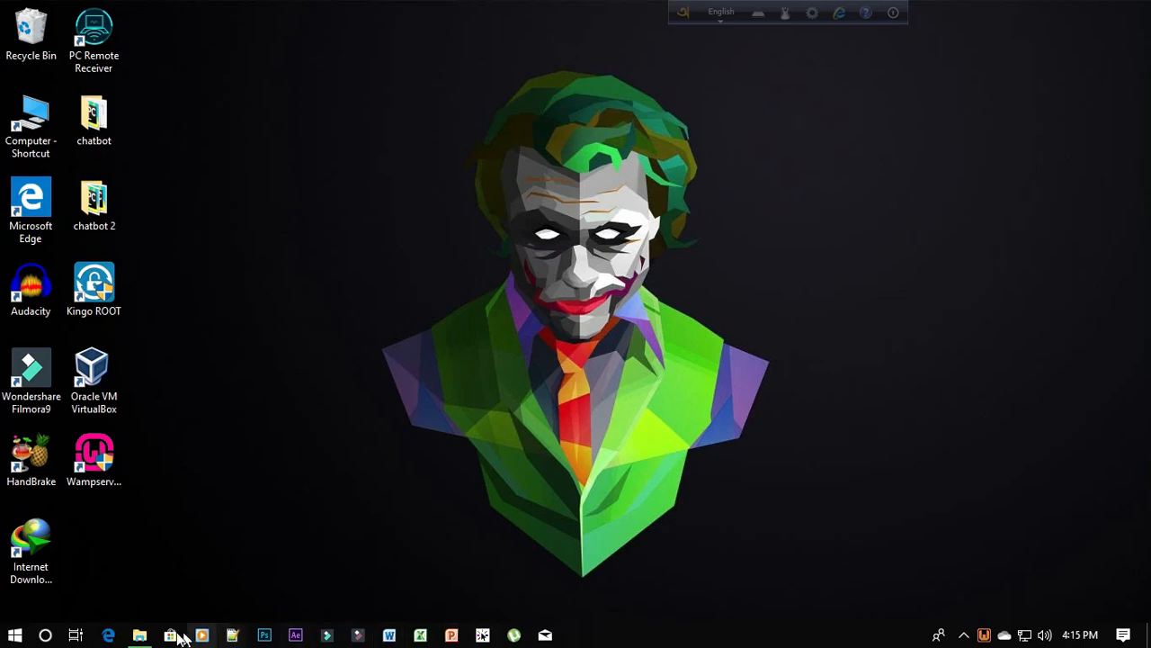
# Switch to Microsoft Edge, open localhost to look over the WampServer homepage, and minimize the browser
pyautogui.click(108, 635)
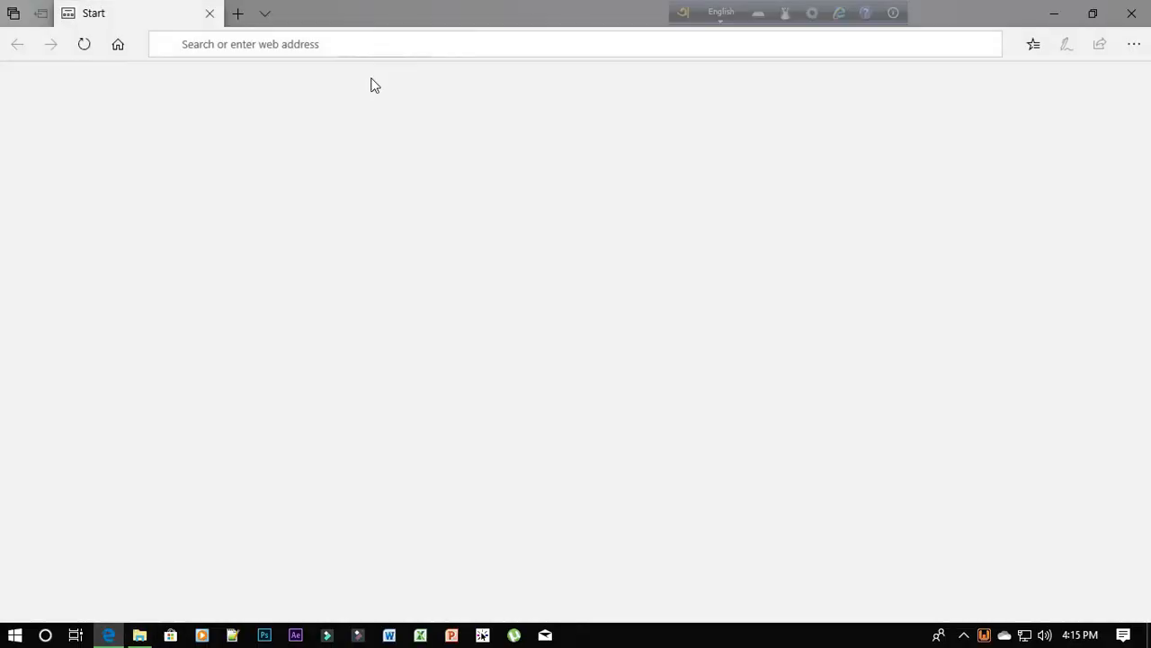
pyautogui.click(327, 43)
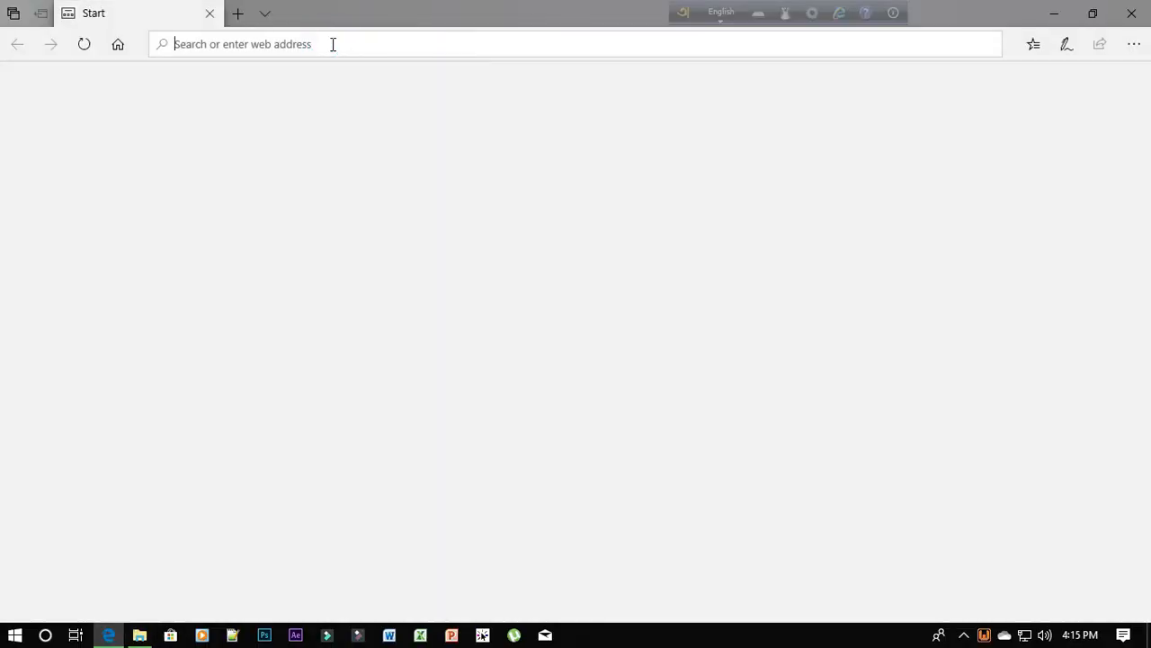
pyautogui.write('l0')
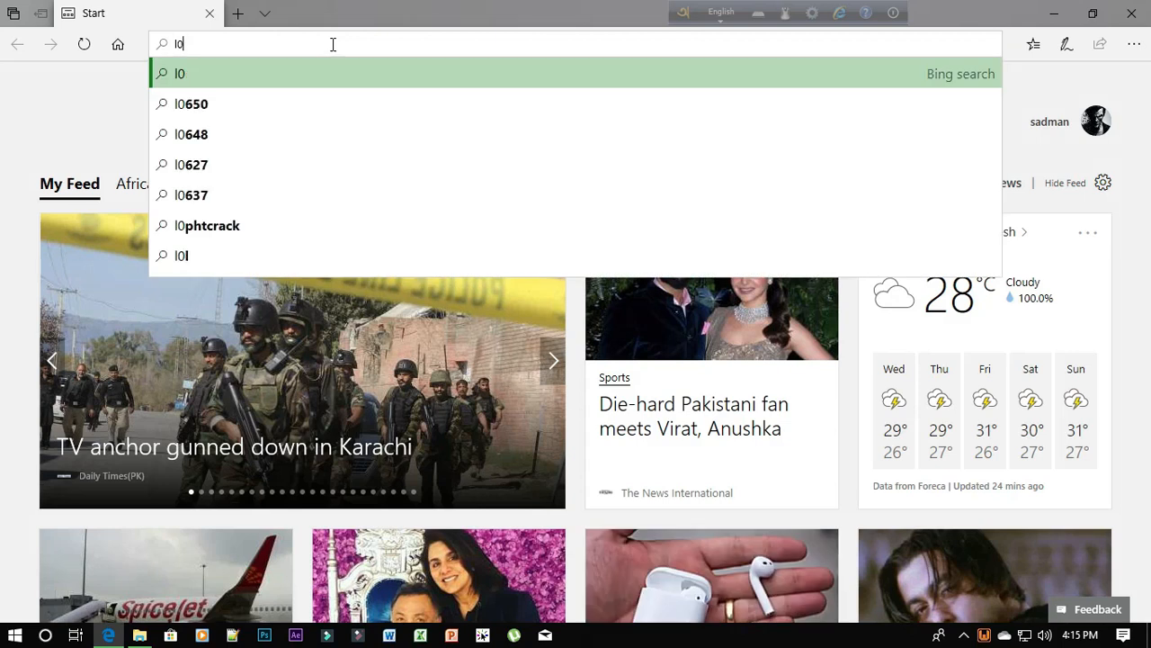
pyautogui.write('o')
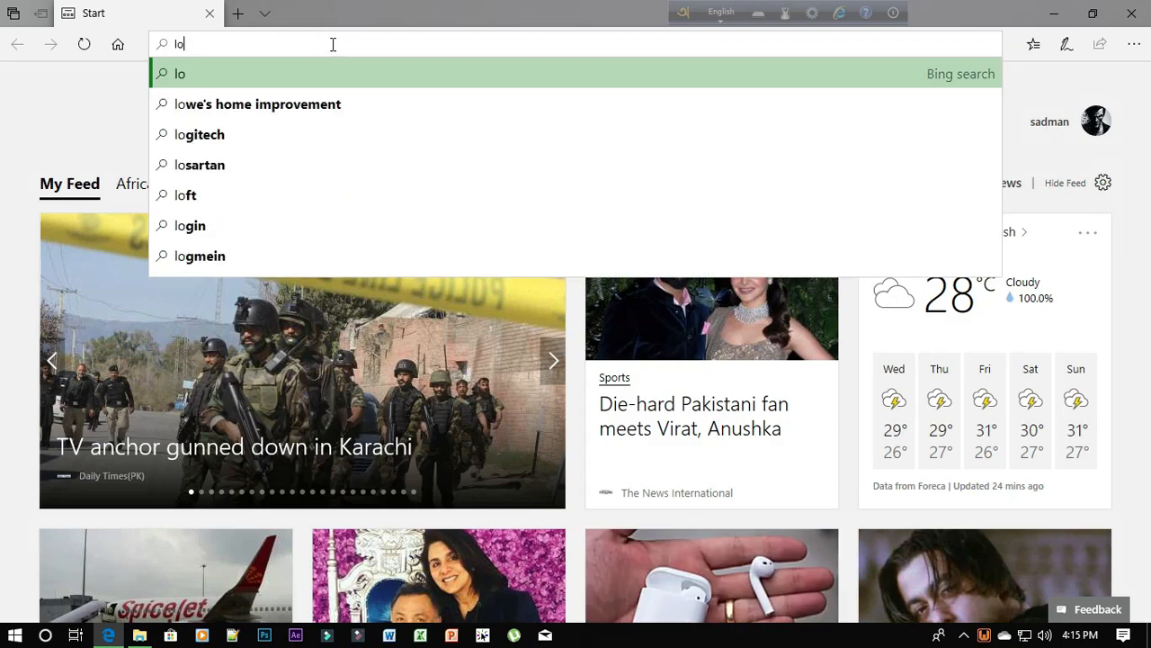
pyautogui.write('calhost')
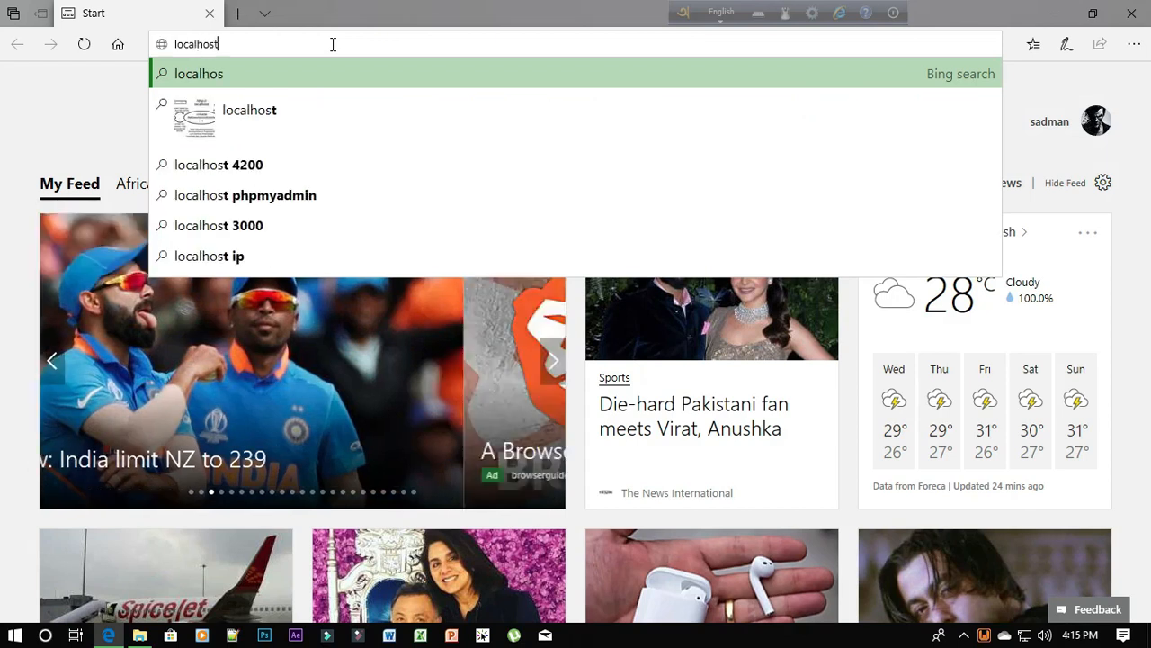
pyautogui.press('Return')
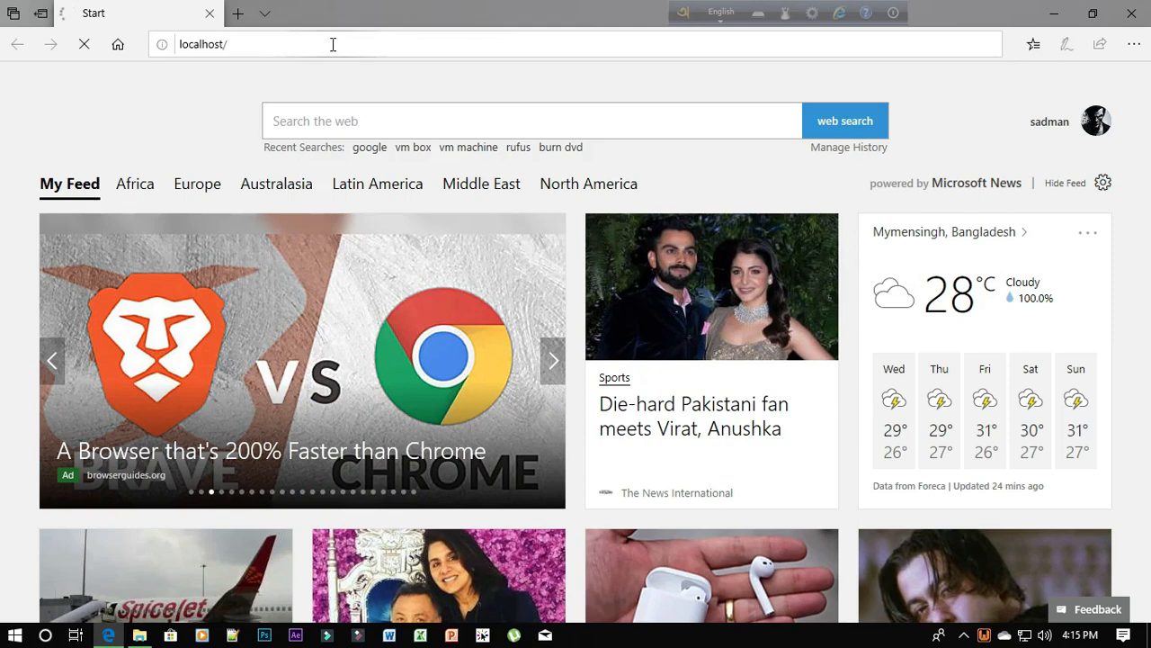
pyautogui.scroll(-1, 622, 513)
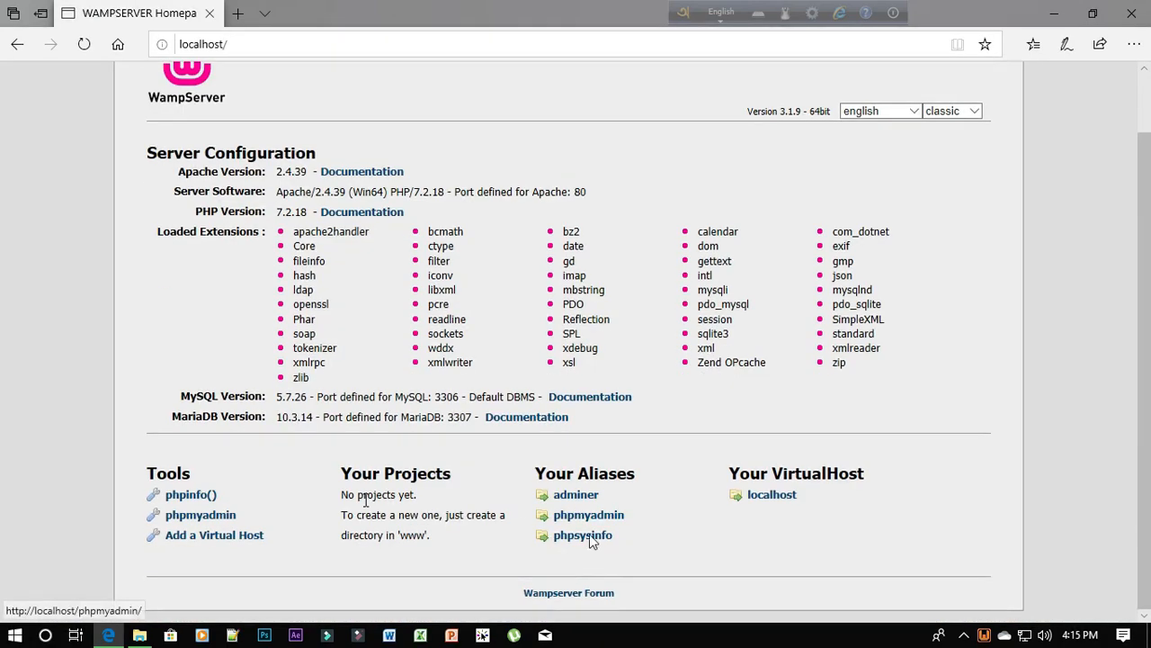
pyautogui.click(1063, 13)
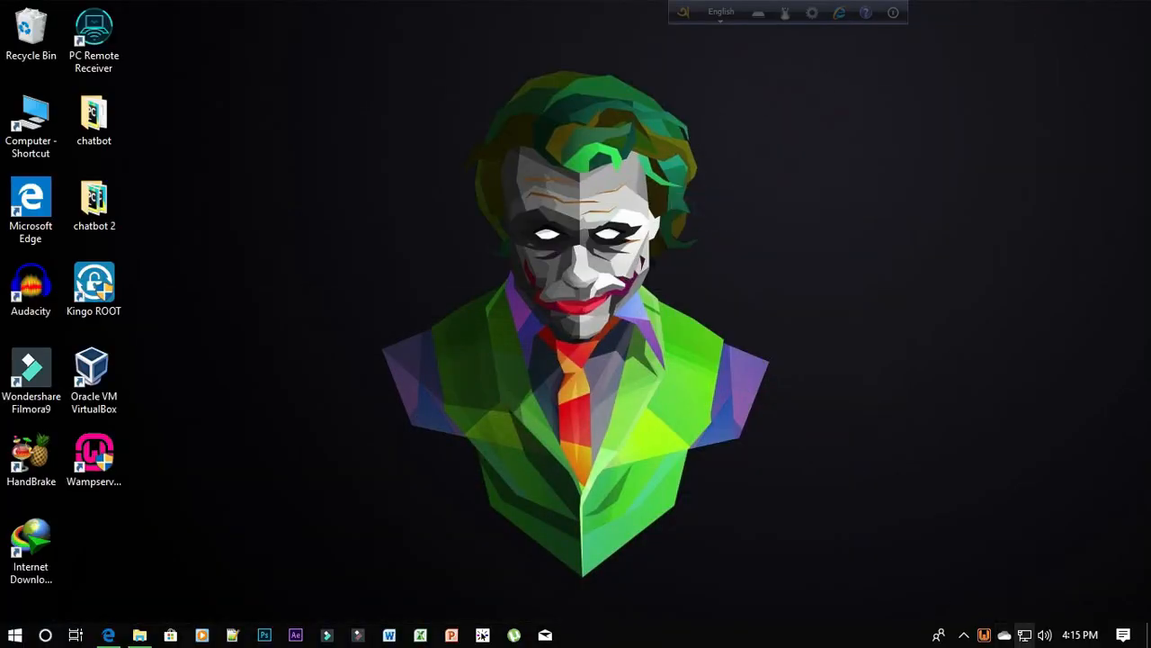
# Open Wampserver's www directory and create a new folder named project in it
pyautogui.click(984, 635)
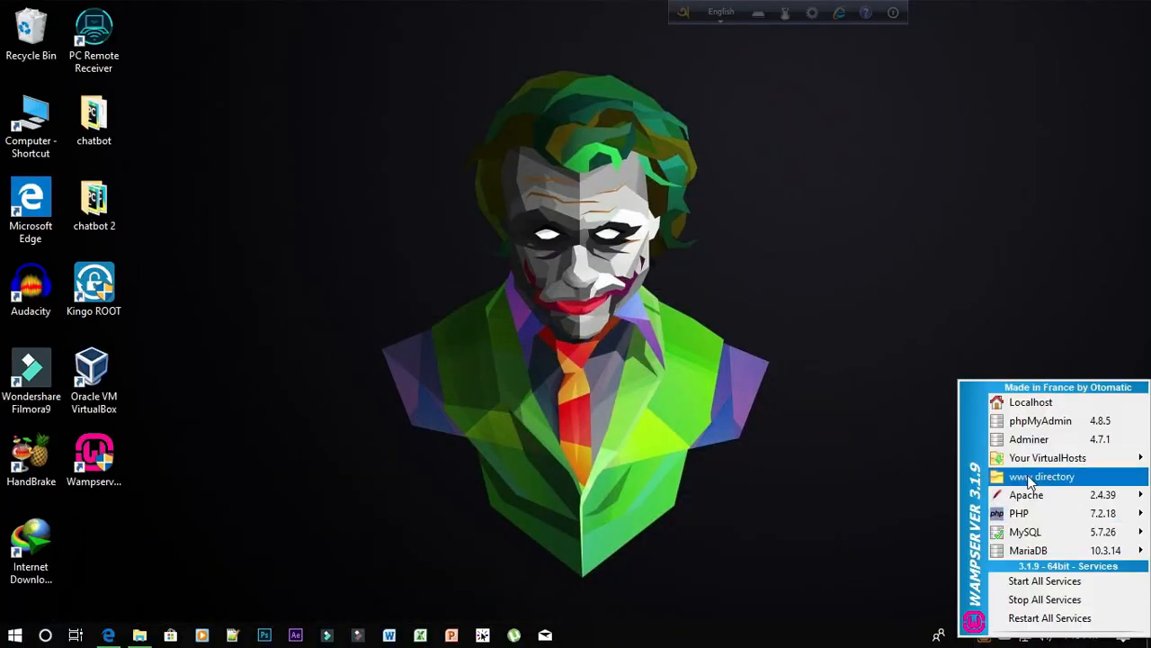
pyautogui.click(1092, 477)
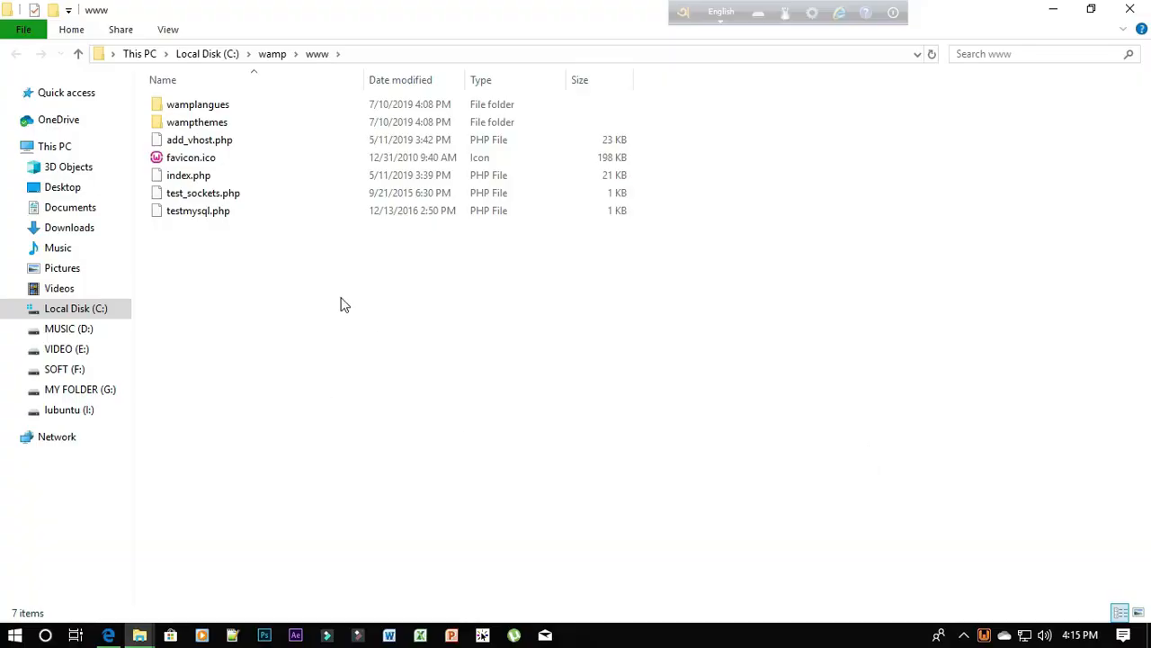
pyautogui.rightClick(343, 304)
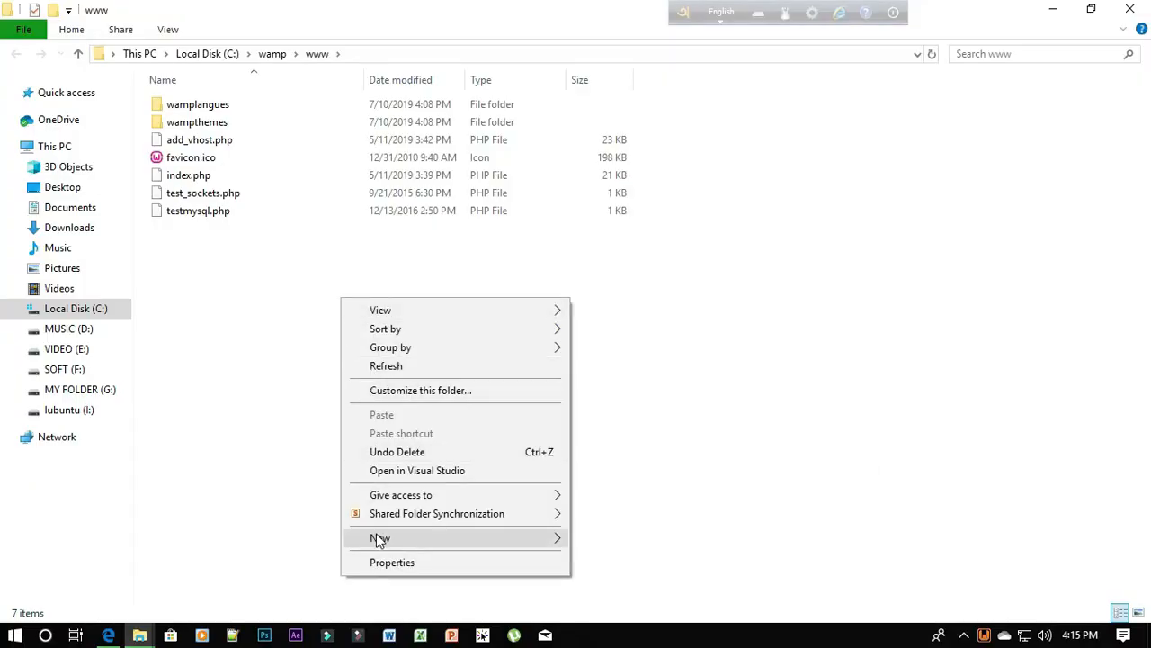
pyautogui.moveTo(455, 534)
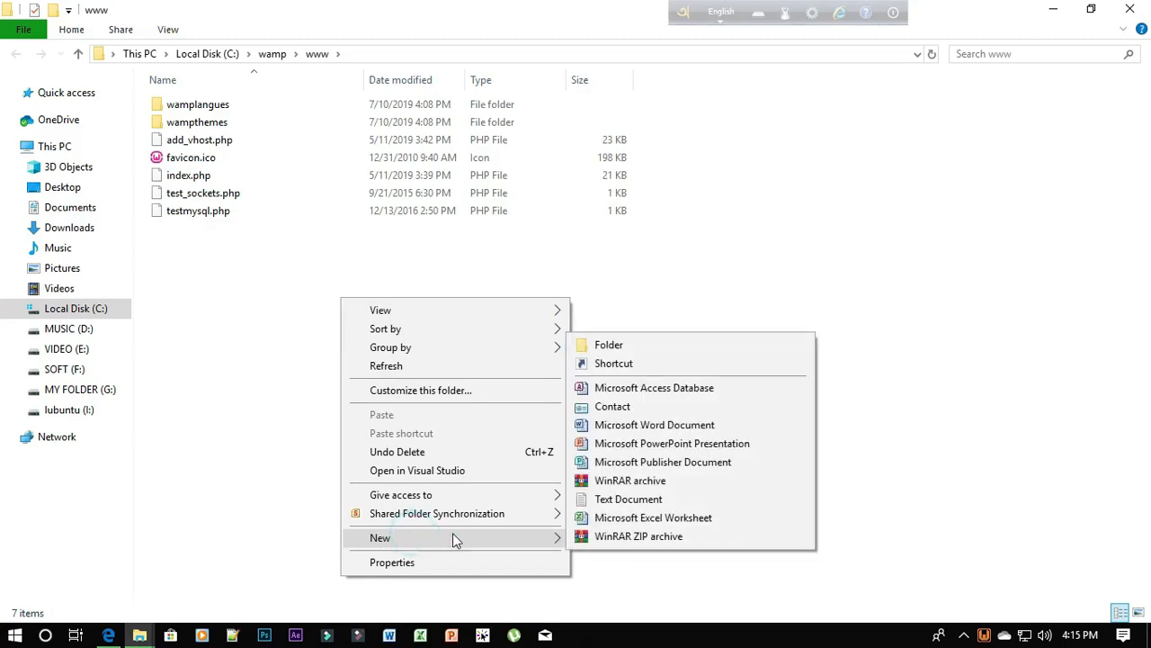
pyautogui.click(681, 348)
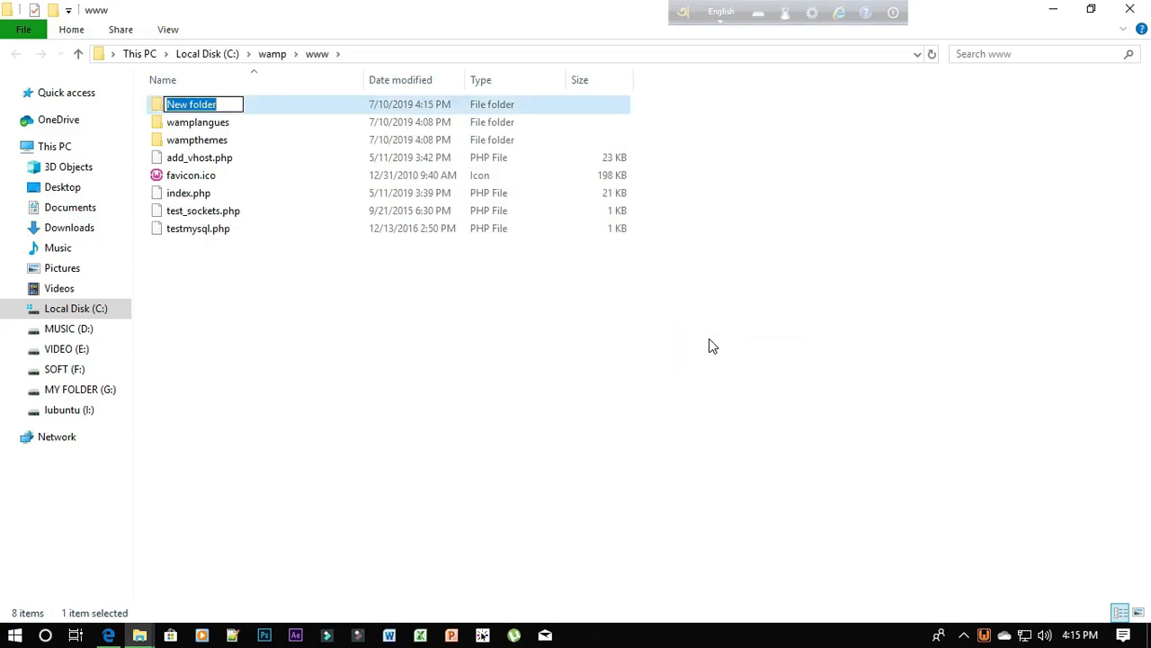
pyautogui.write('project')
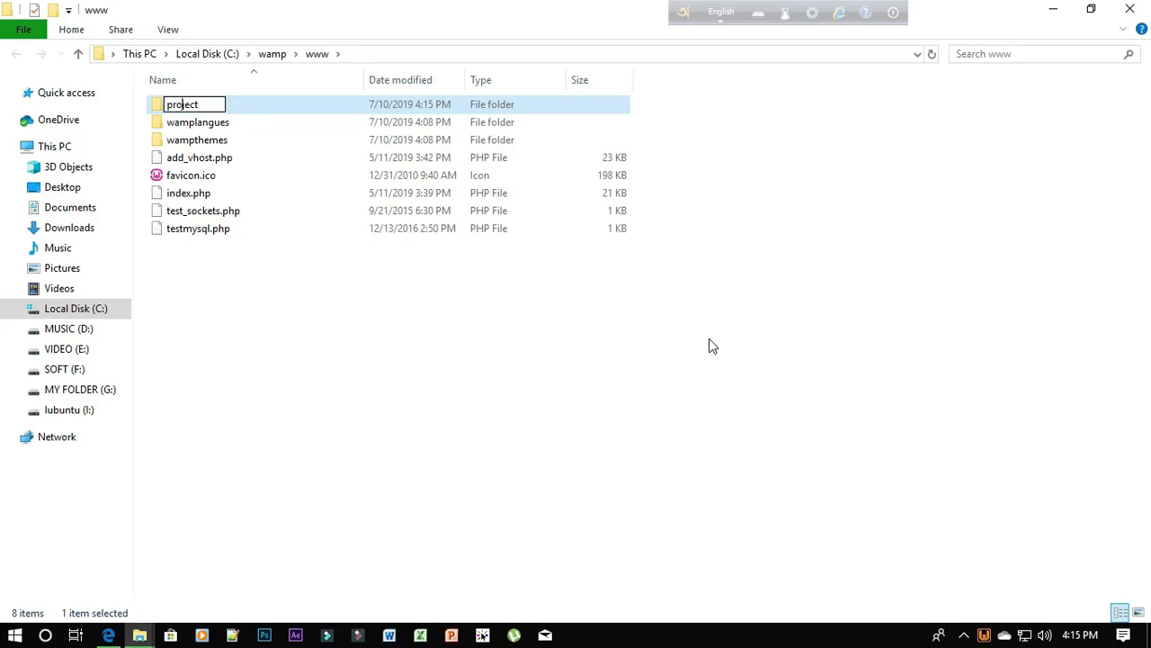
pyautogui.press('Return')
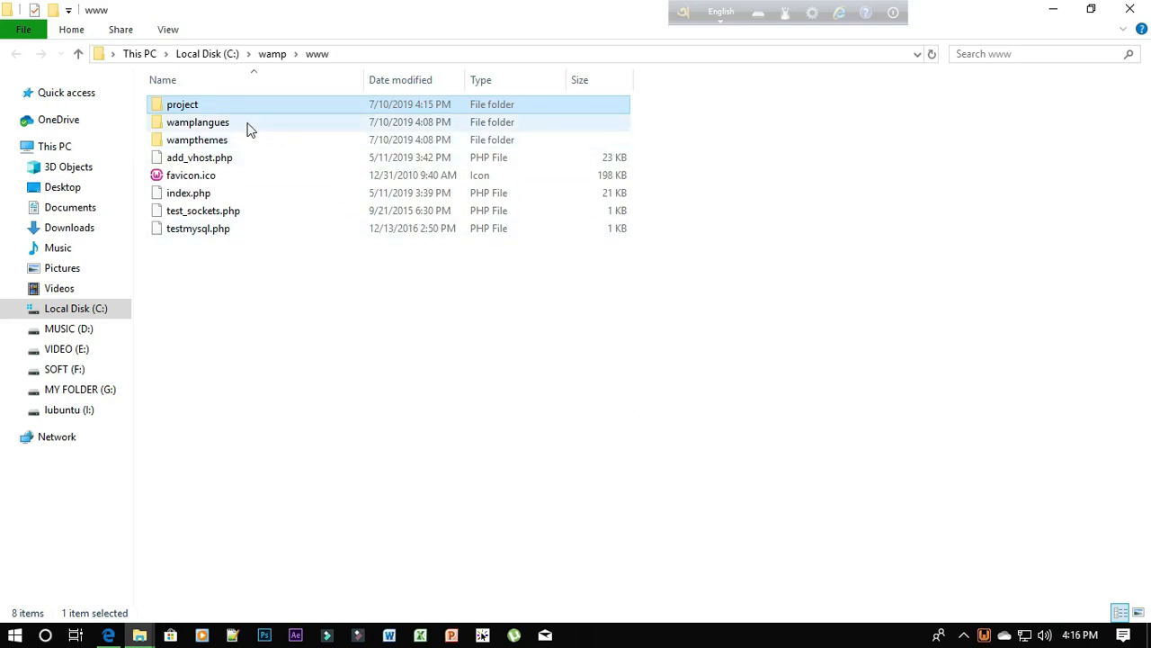
# Rename the project folder as my project and refresh the www directory
pyautogui.rightClick(225, 107)
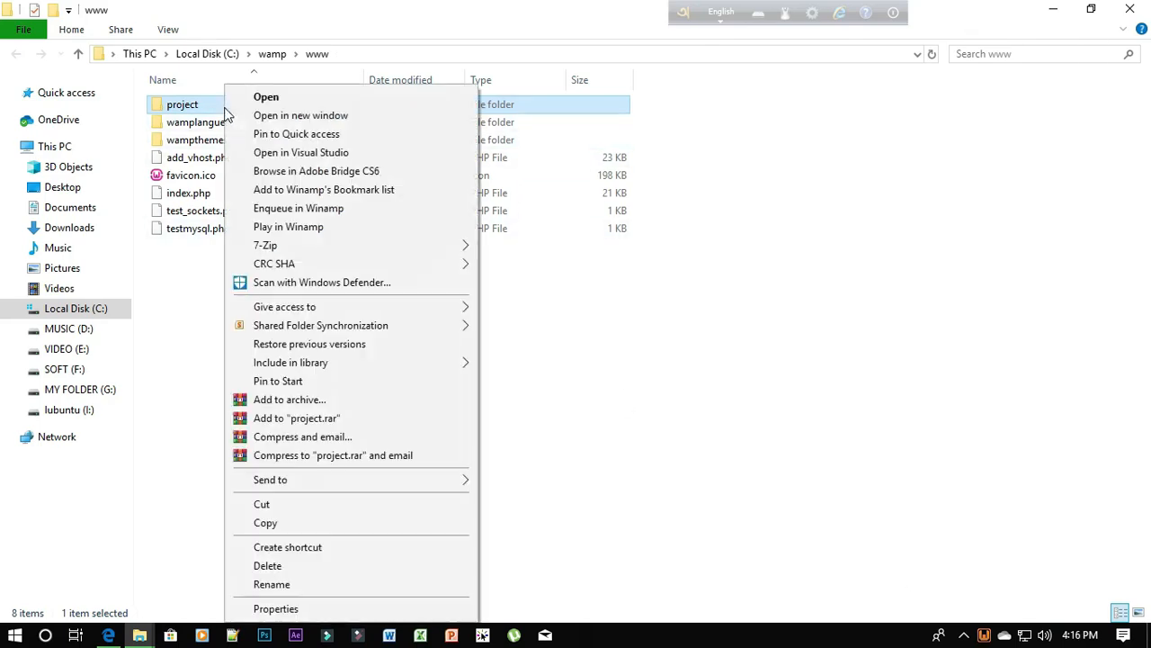
pyautogui.click(300, 586)
pyautogui.press('Home')
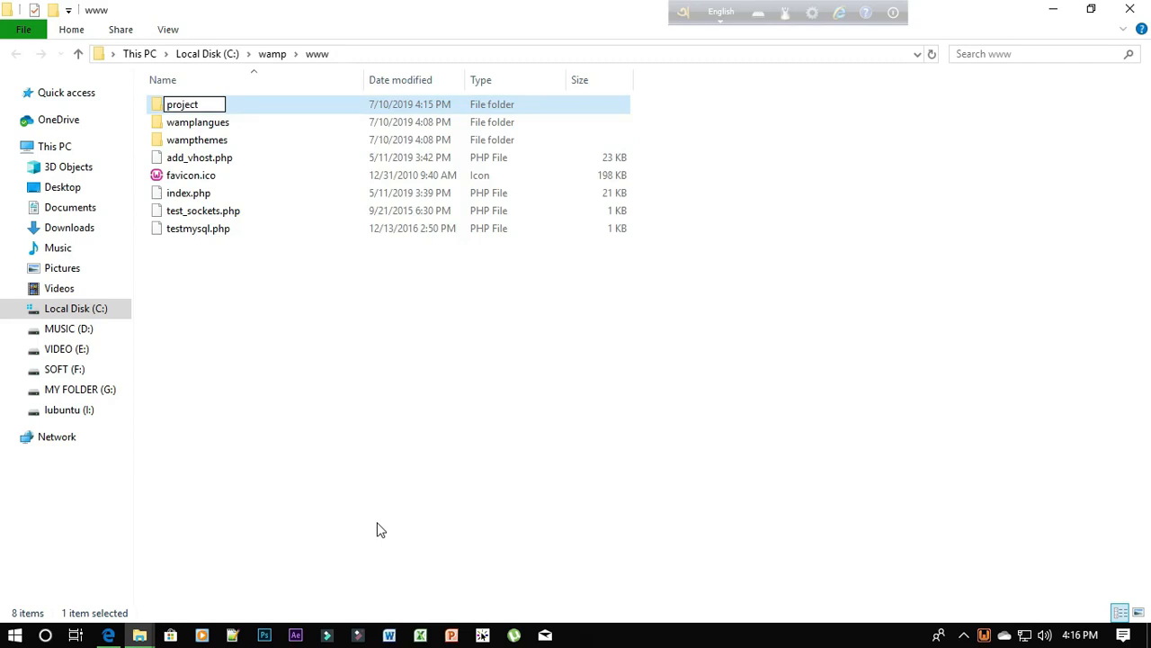
pyautogui.write('my')
pyautogui.press('Return')
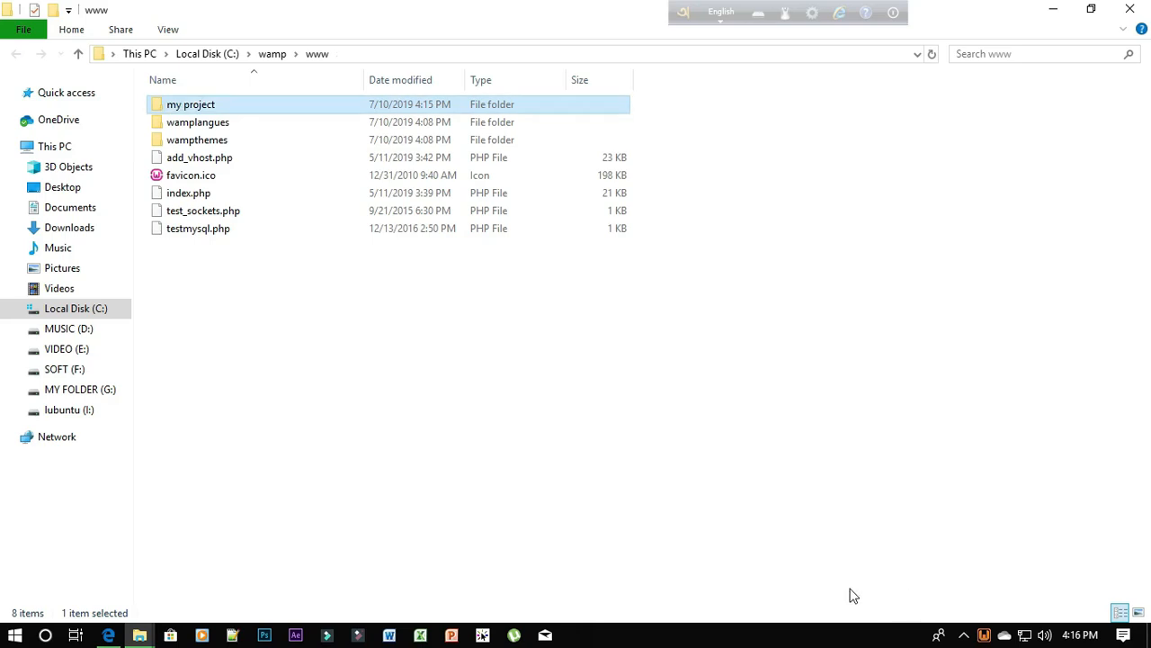
pyautogui.click(463, 414)
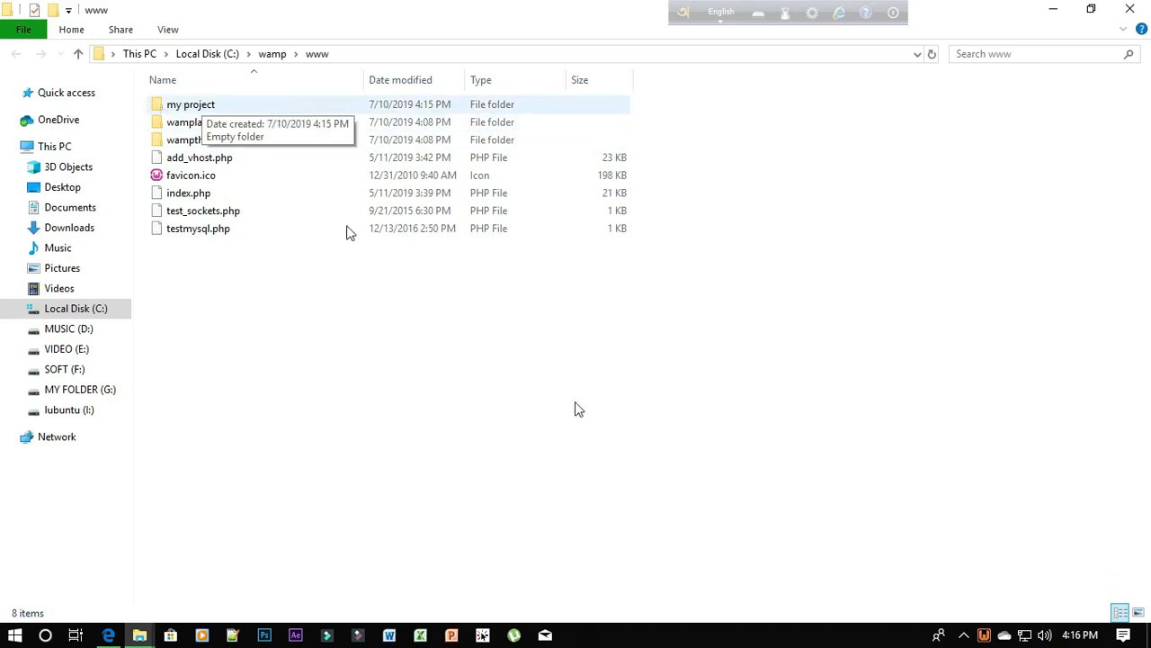
pyautogui.rightClick(617, 482)
pyautogui.click(727, 269)
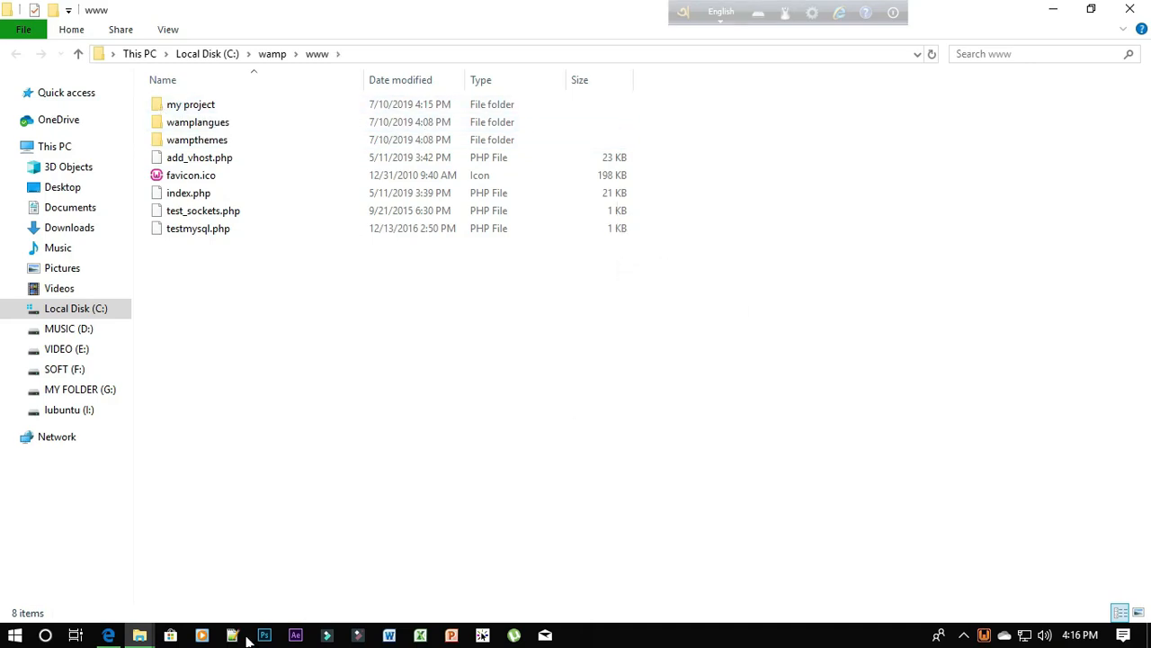
# Switch to Microsoft Edge and reload the WampServer homepage to check the Your Projects list
pyautogui.click(109, 635)
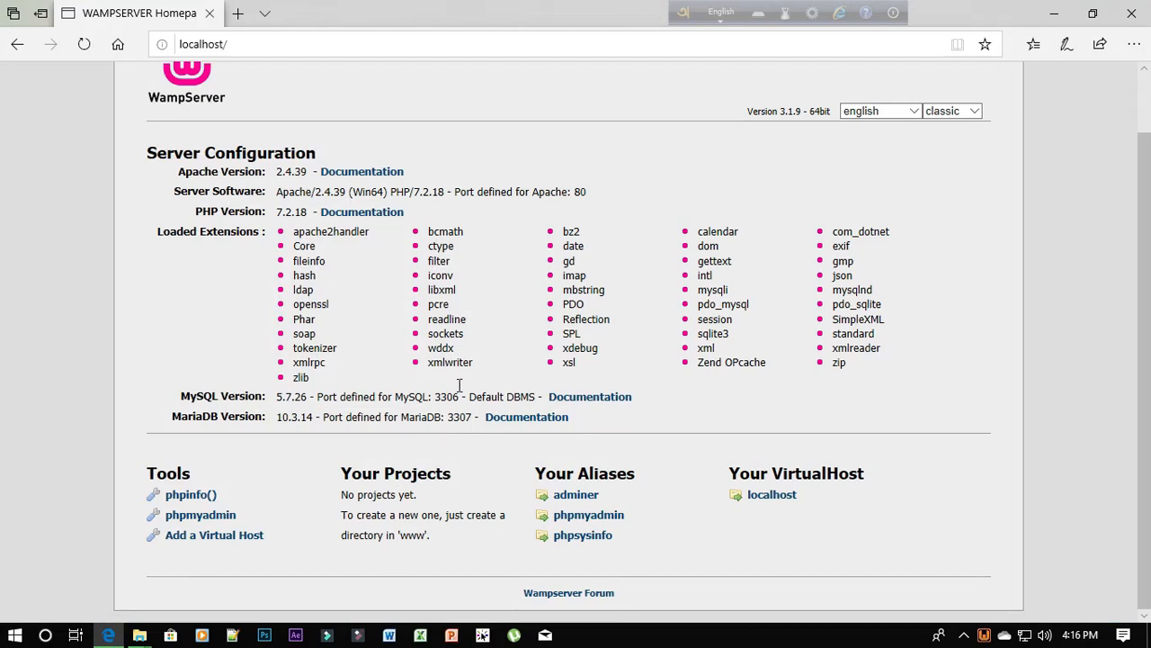
pyautogui.rightClick(402, 127)
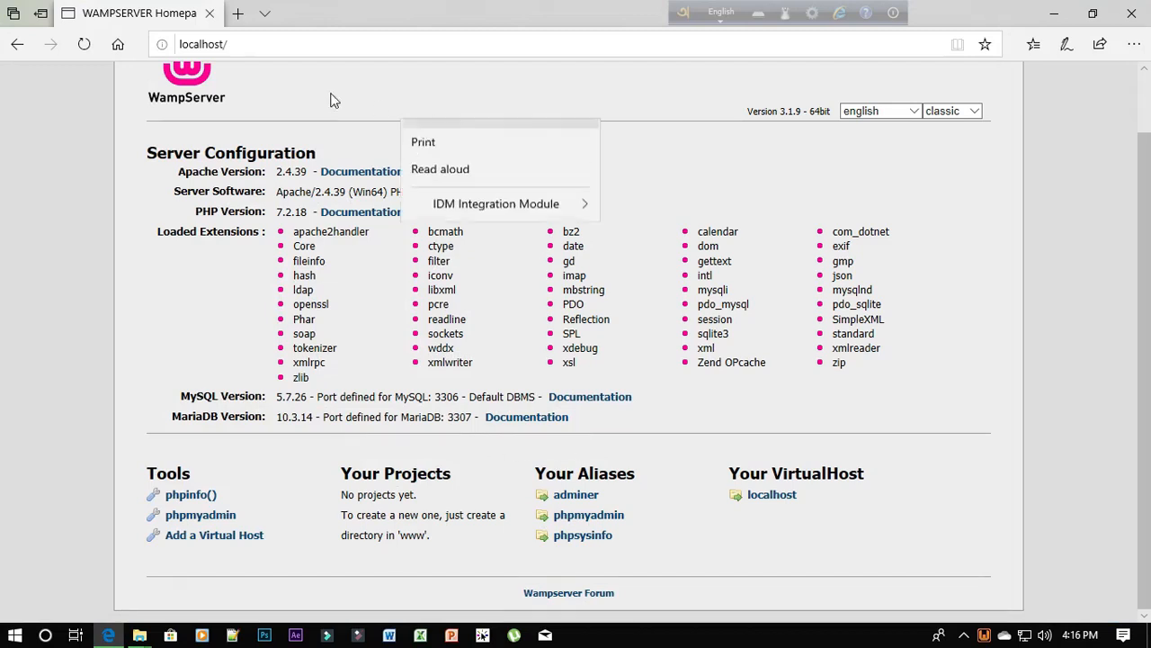
pyautogui.click(390, 112)
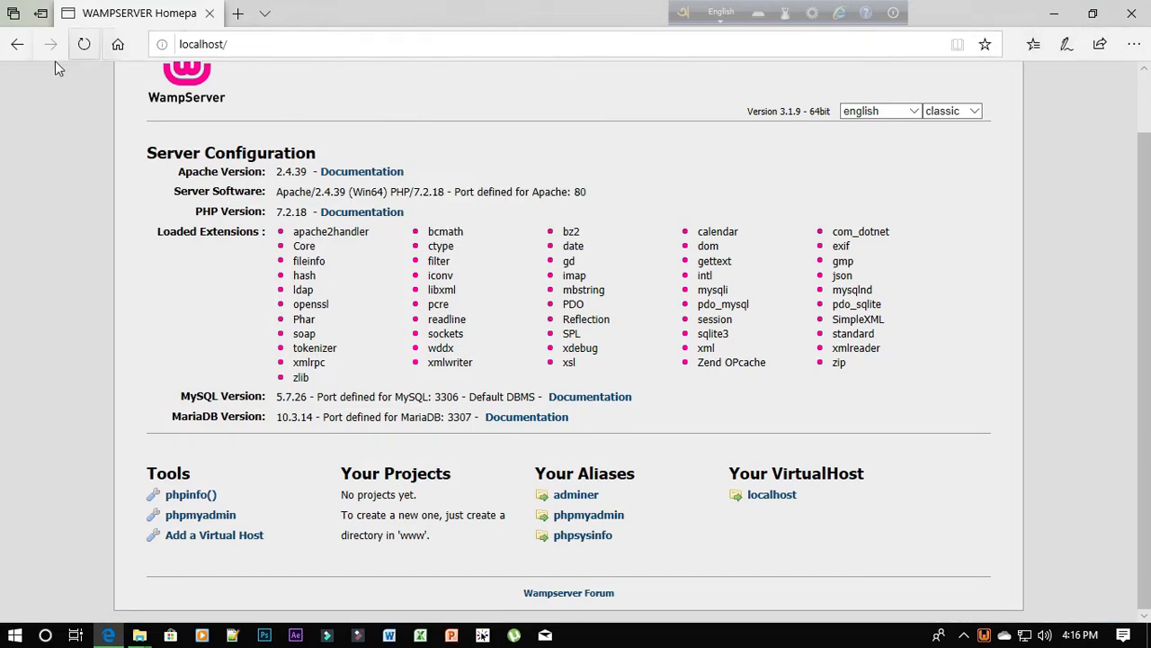
pyautogui.click(84, 45)
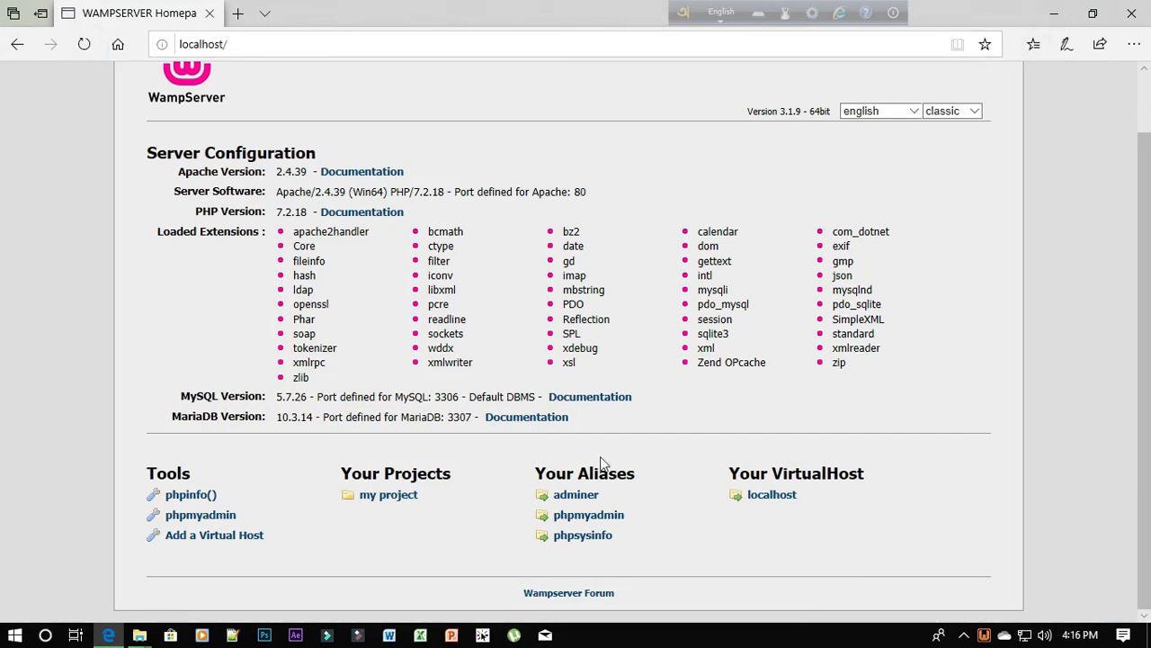
# Switch to the www window in File Explorer and create a folder named test1 inside my project
pyautogui.moveTo(139, 635)
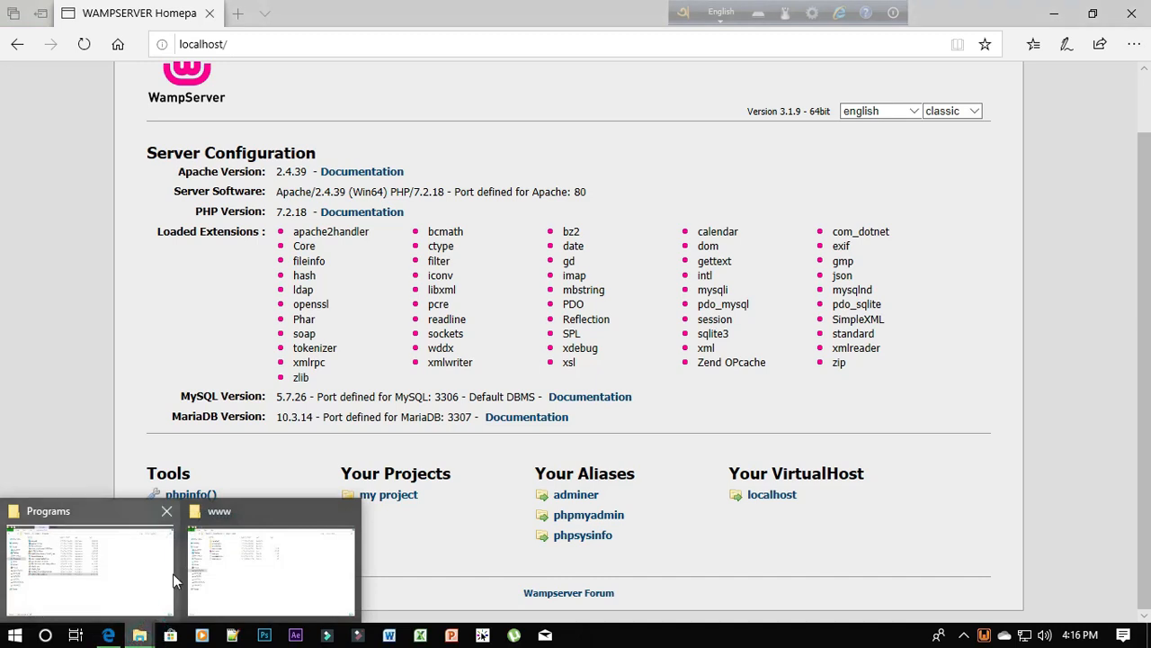
pyautogui.click(228, 569)
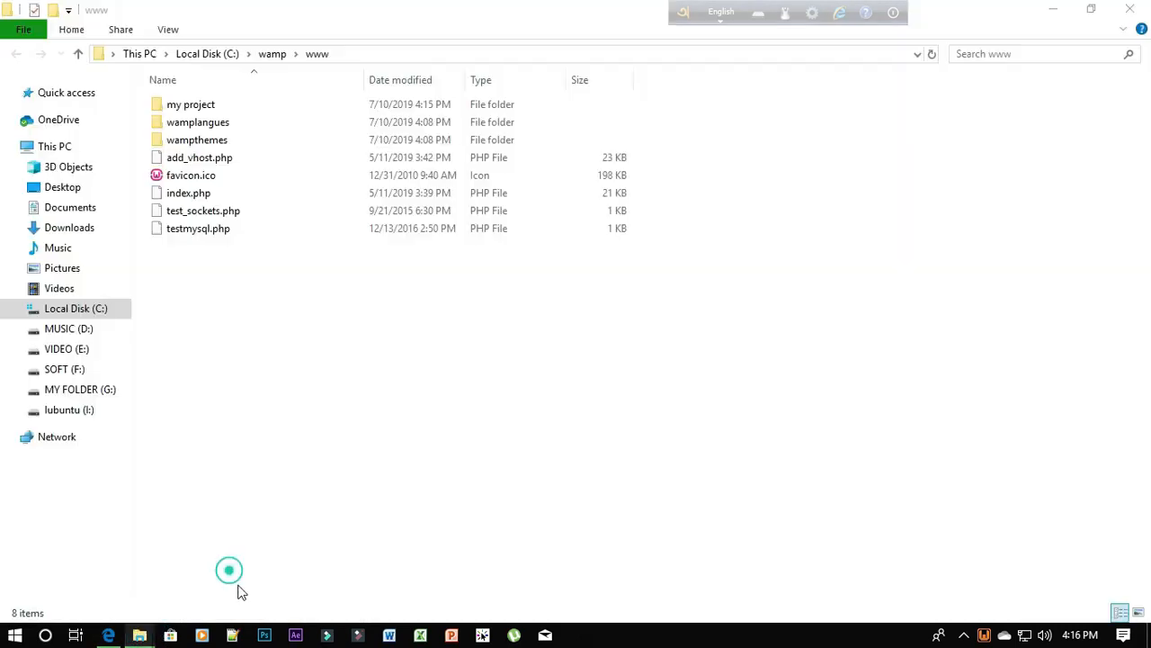
pyautogui.doubleClick(221, 105)
pyautogui.rightClick(228, 157)
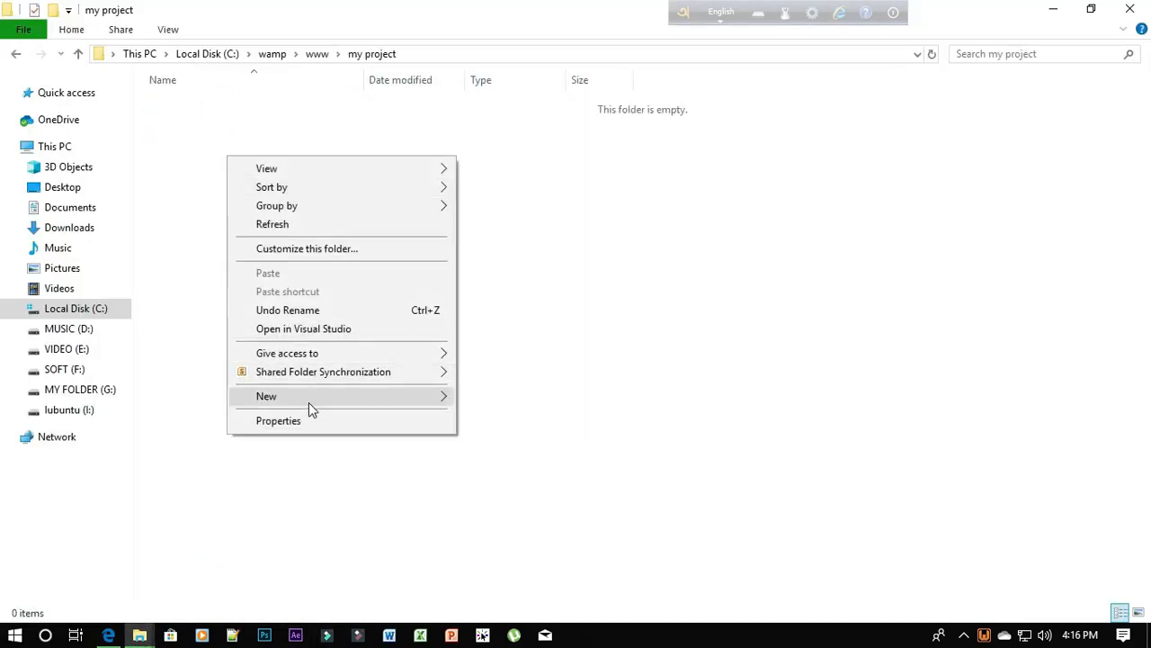
pyautogui.moveTo(440, 407)
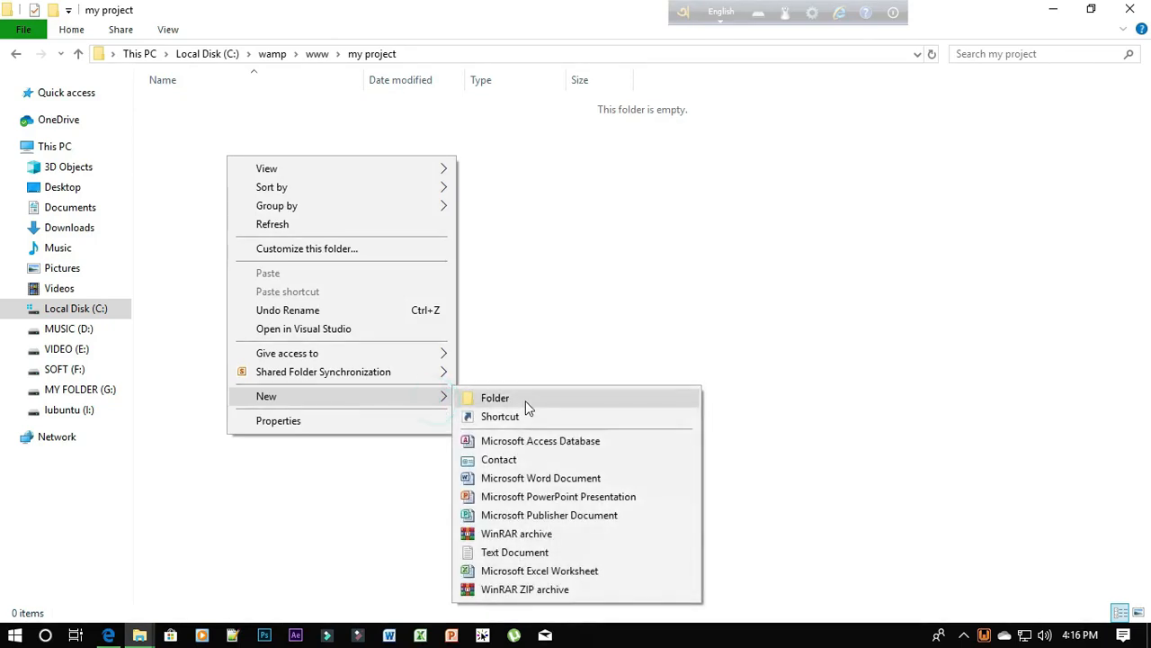
pyautogui.click(525, 400)
pyautogui.write('t')
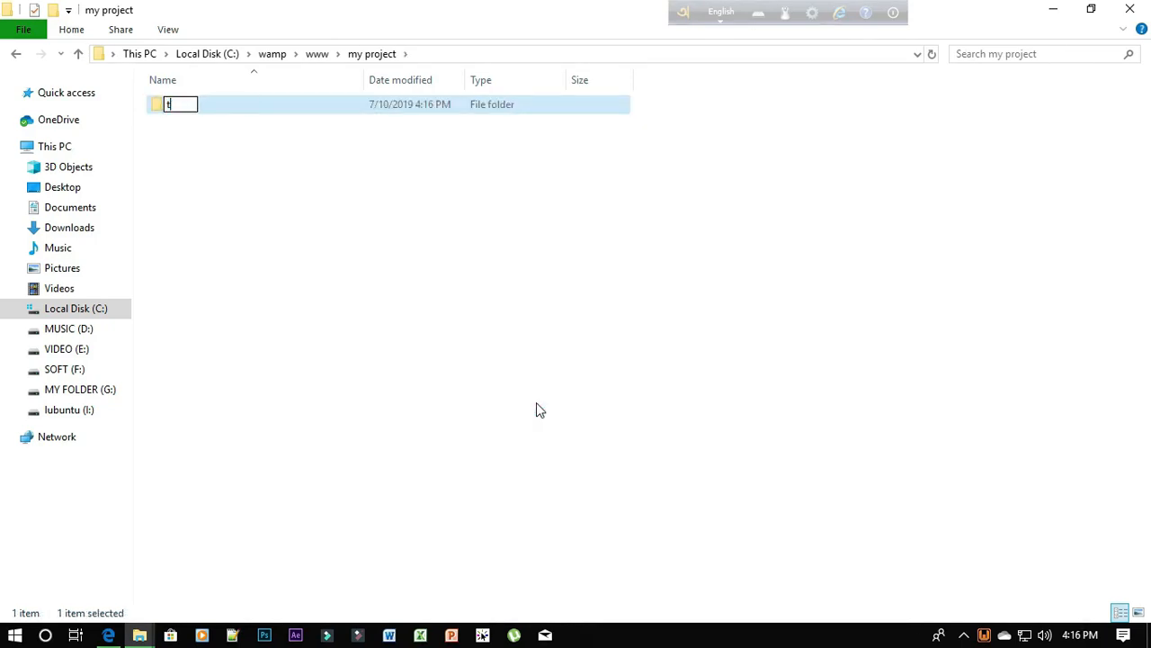
pyautogui.write('est1')
pyautogui.press('Return')
# Open the test1 folder and create a text document in it named index.php, accepting the changed file extension
pyautogui.press('Return')
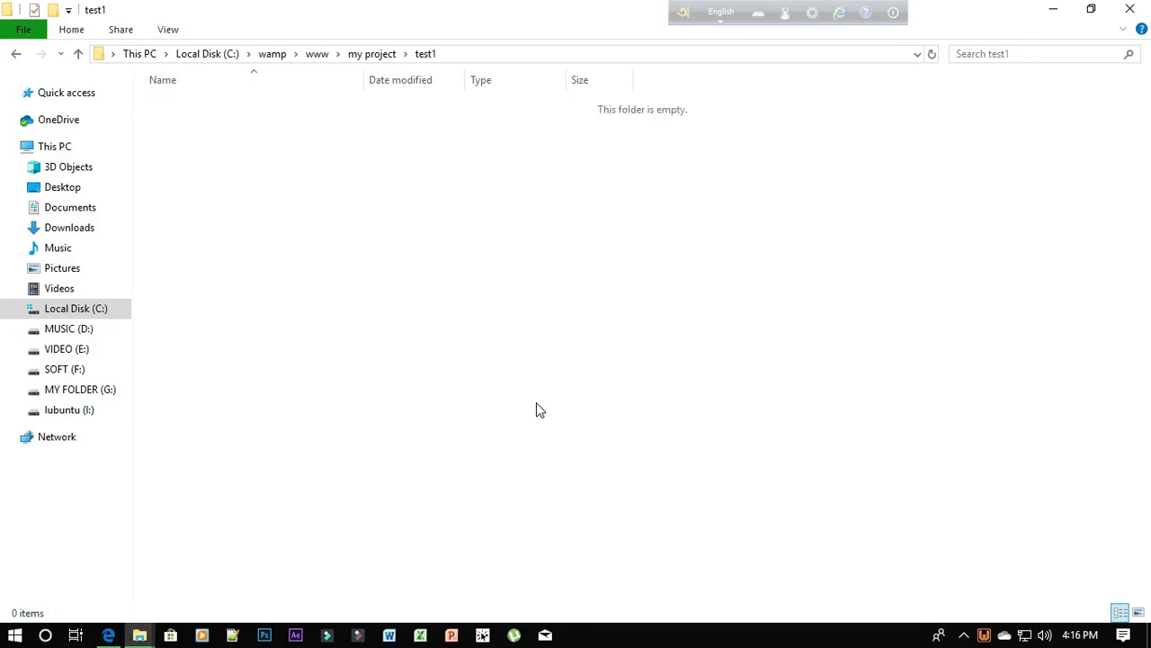
pyautogui.rightClick(518, 353)
pyautogui.click(724, 309)
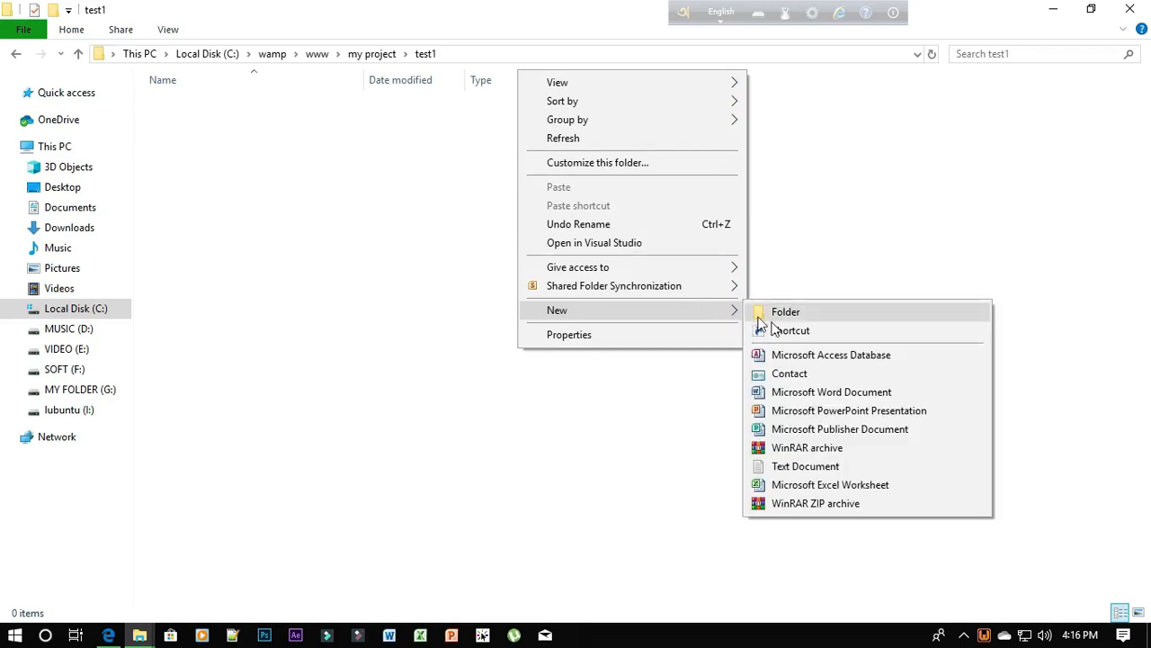
pyautogui.click(801, 465)
pyautogui.write('inde')
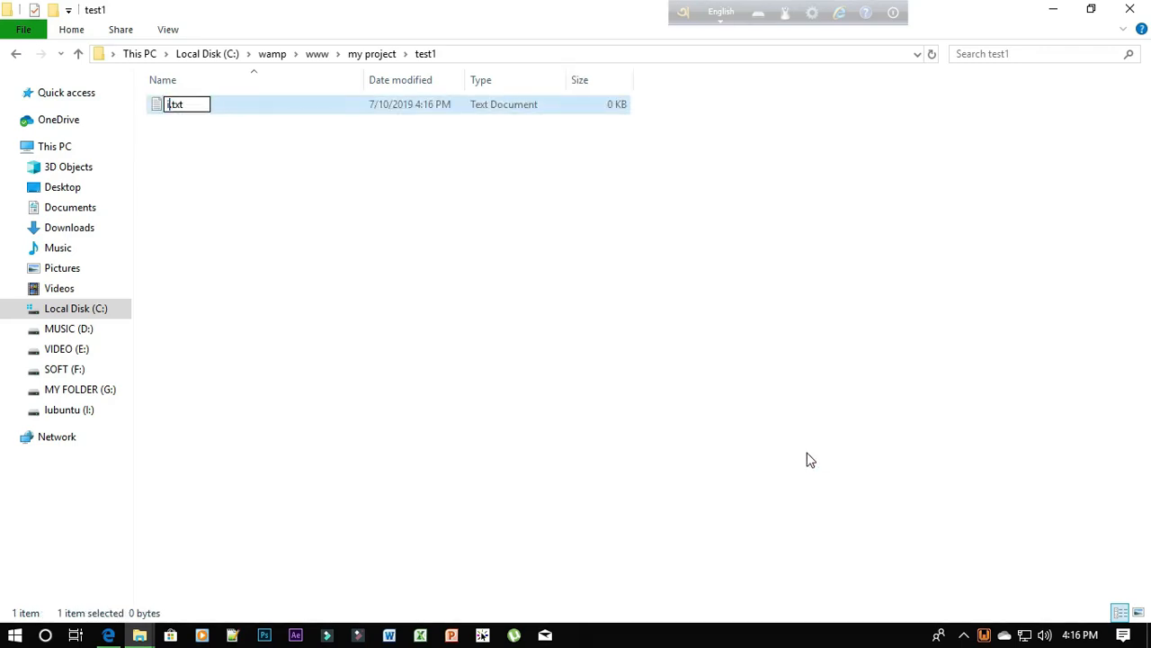
pyautogui.write('x.php')
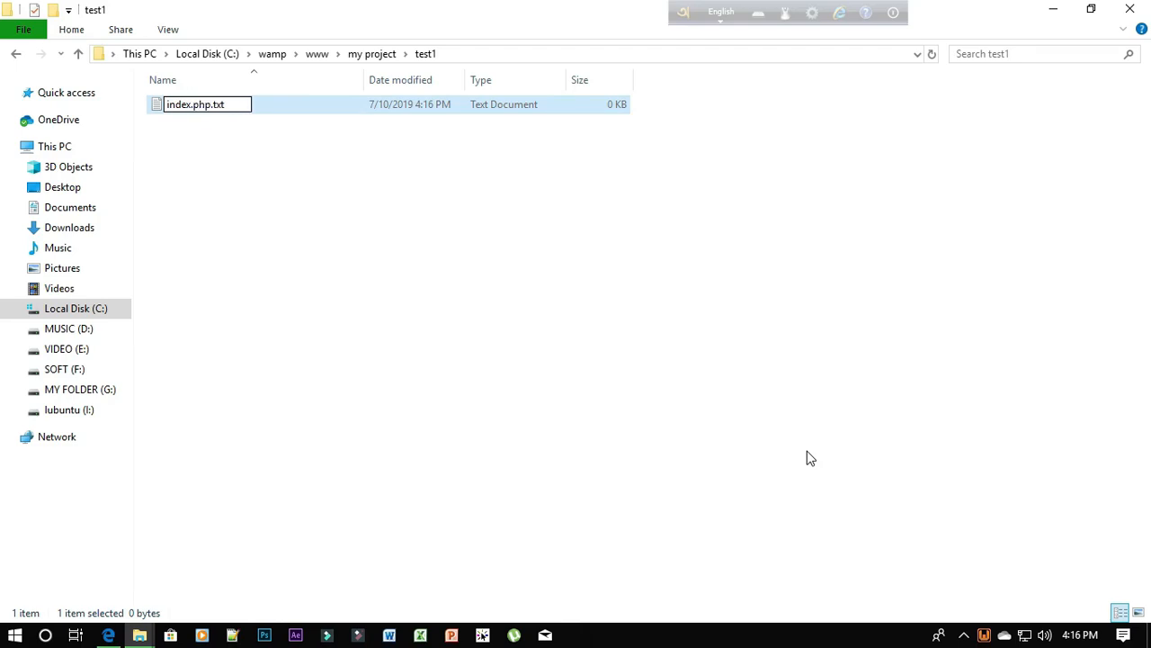
pyautogui.press('Return')
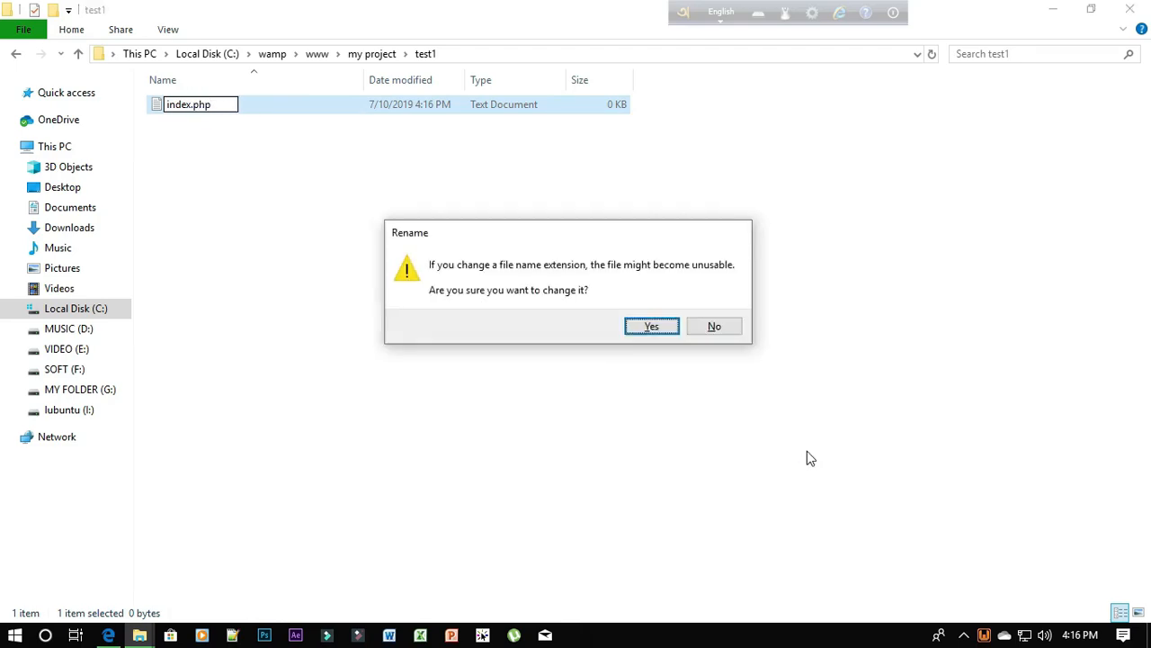
pyautogui.press('Return')
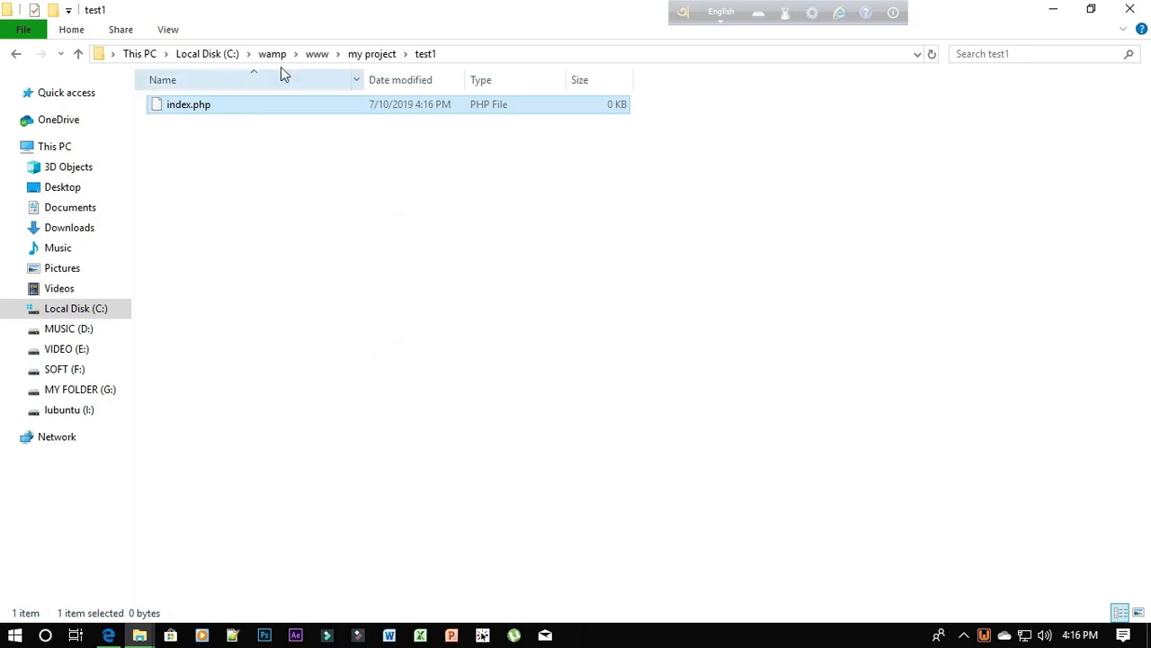
# Switch to Microsoft Edge, try the my project link on the WampServer homepage, and return to the homepage
pyautogui.click(108, 635)
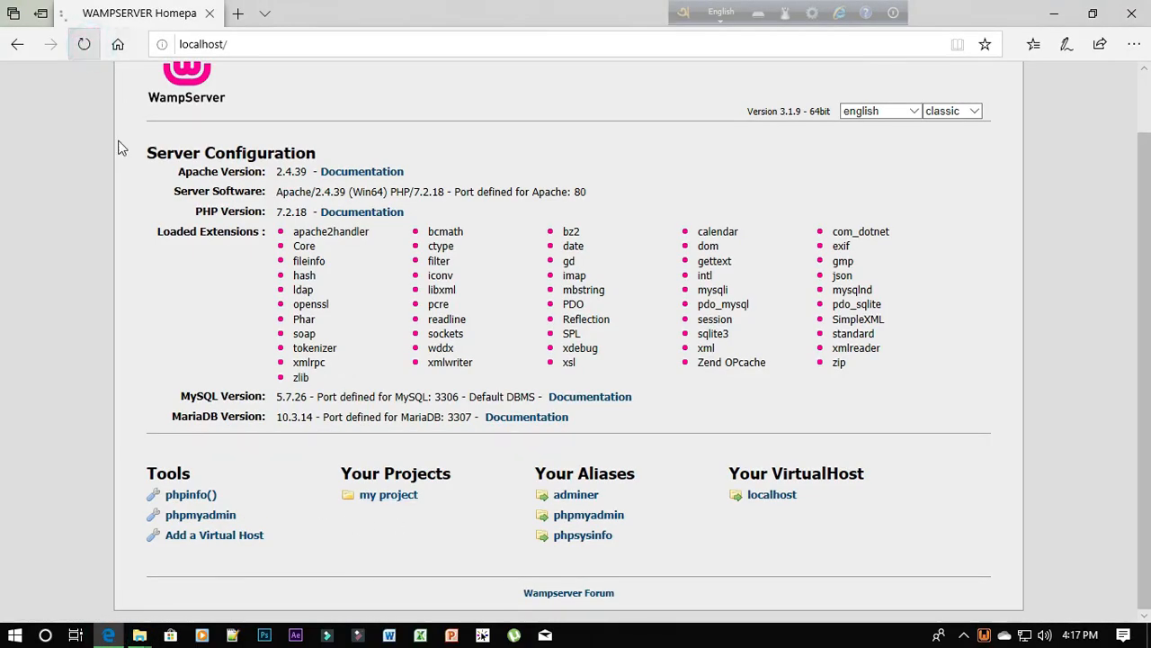
pyautogui.click(393, 506)
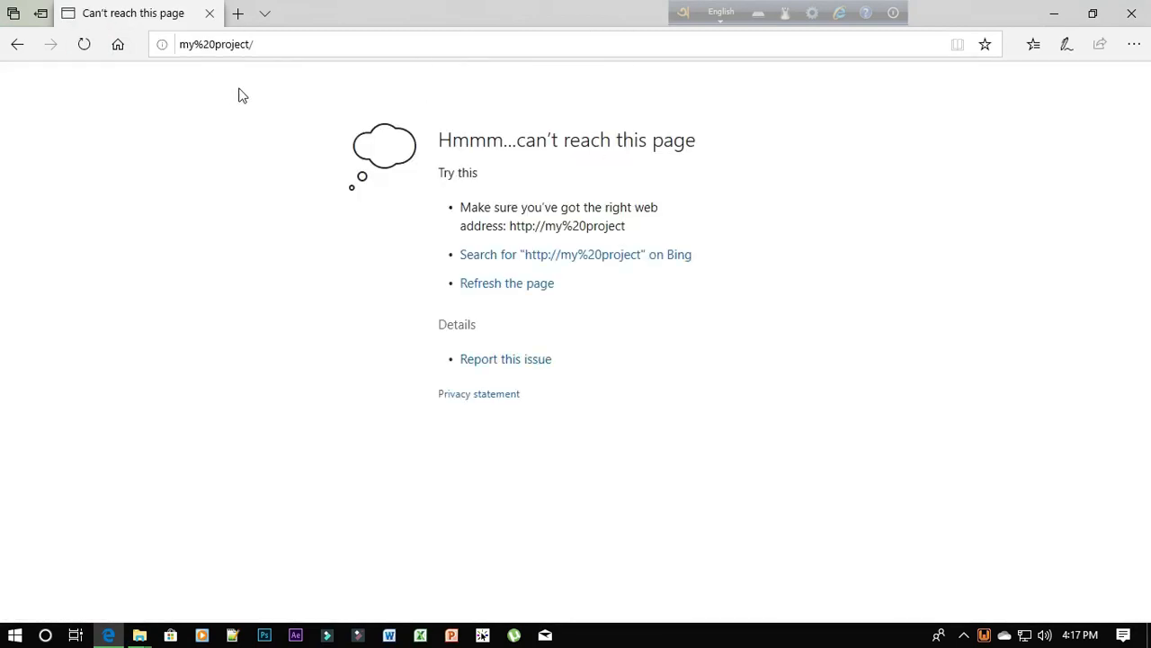
pyautogui.click(303, 40)
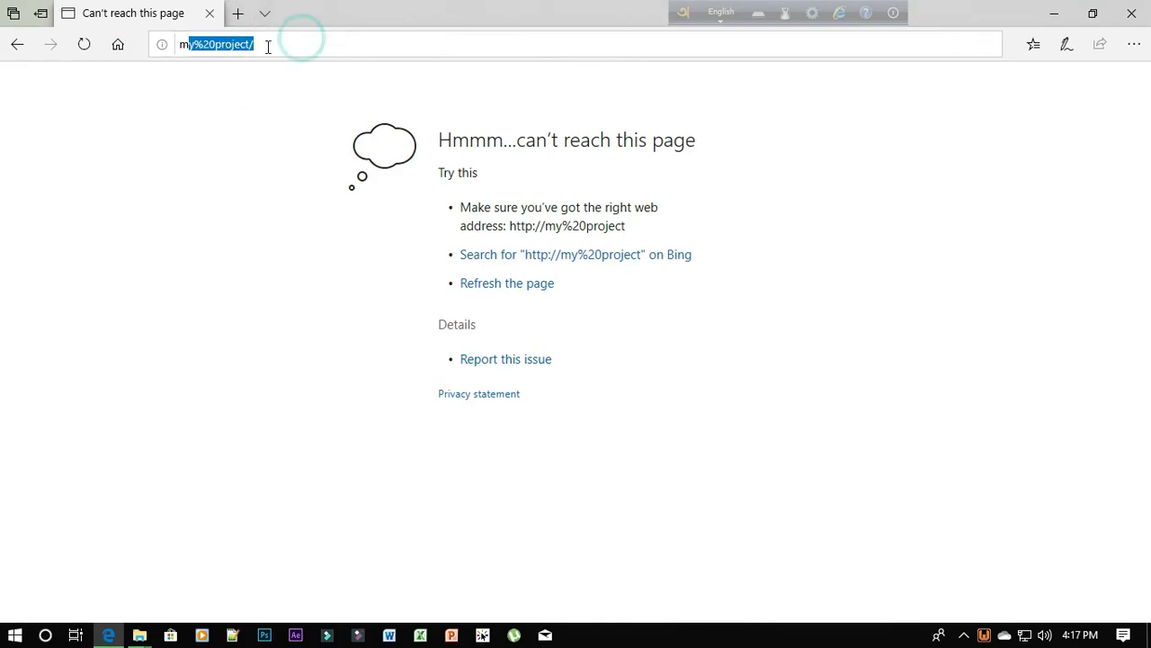
pyautogui.click(403, 48)
pyautogui.click(52, 88)
pyautogui.click(23, 46)
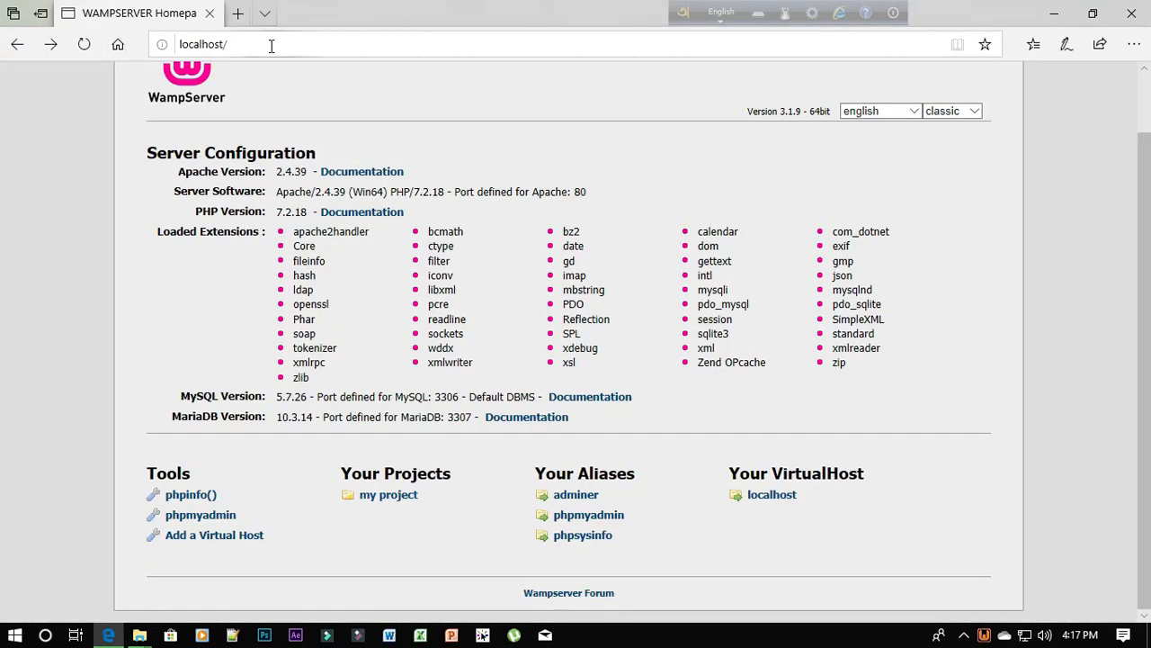
pyautogui.click(277, 45)
pyautogui.click(305, 45)
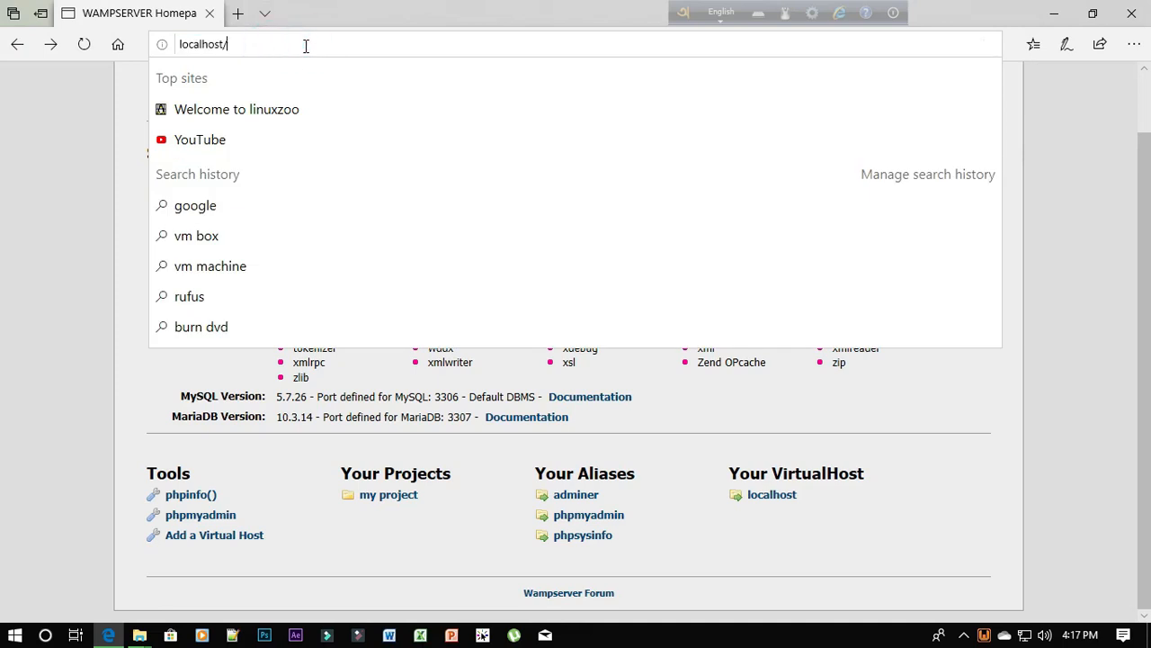
pyautogui.click(336, 512)
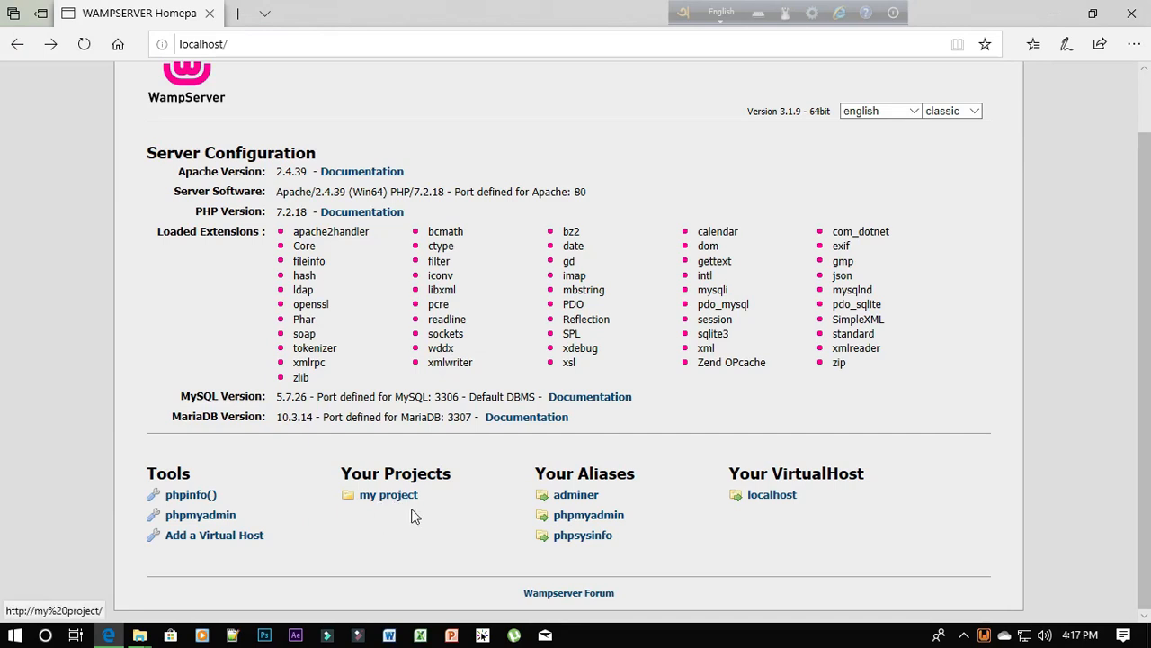
# Enable the Add localhost in url option in WampServer's Wamp Settings
pyautogui.rightClick(986, 634)
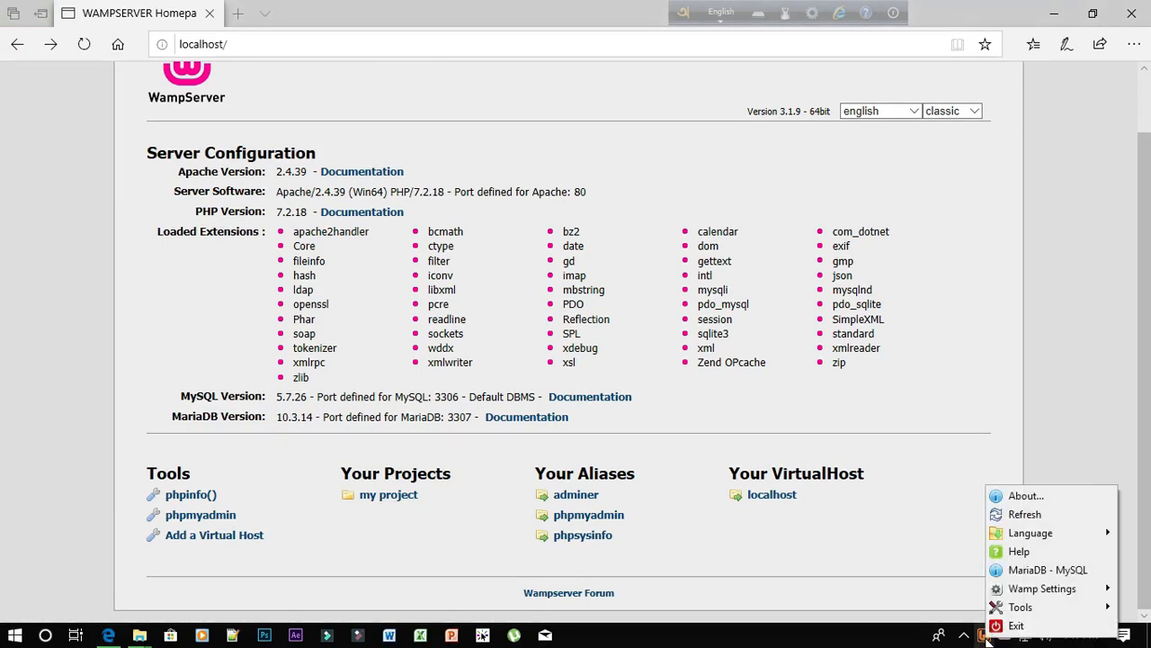
pyautogui.moveTo(999, 592)
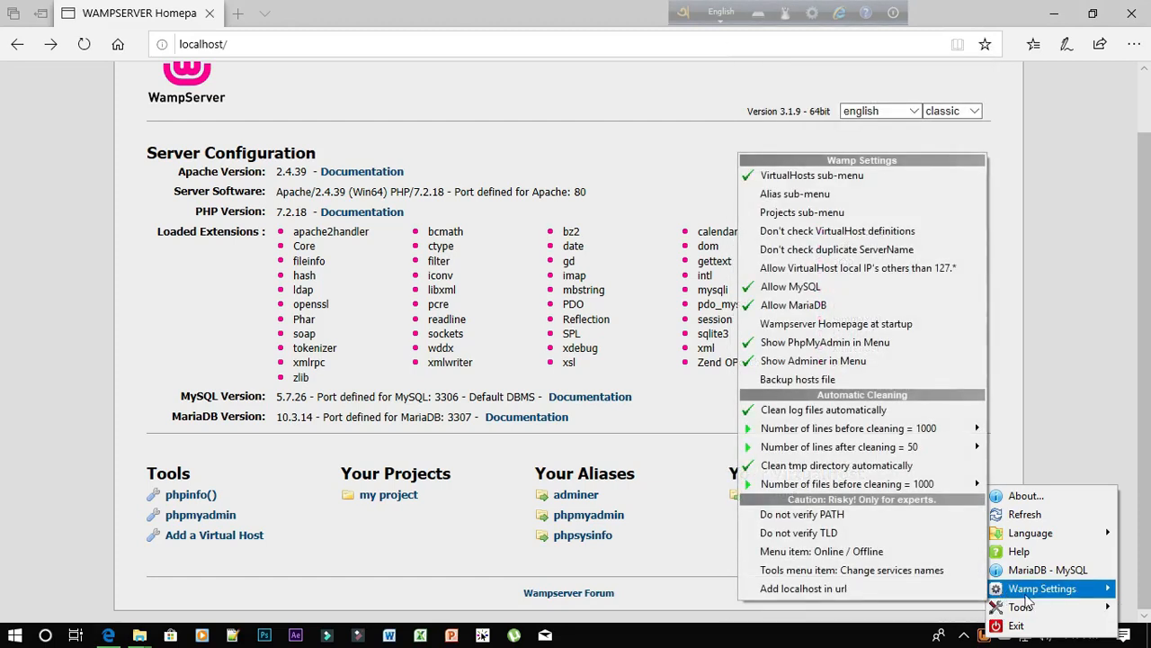
pyautogui.click(720, 604)
pyautogui.rightClick(984, 635)
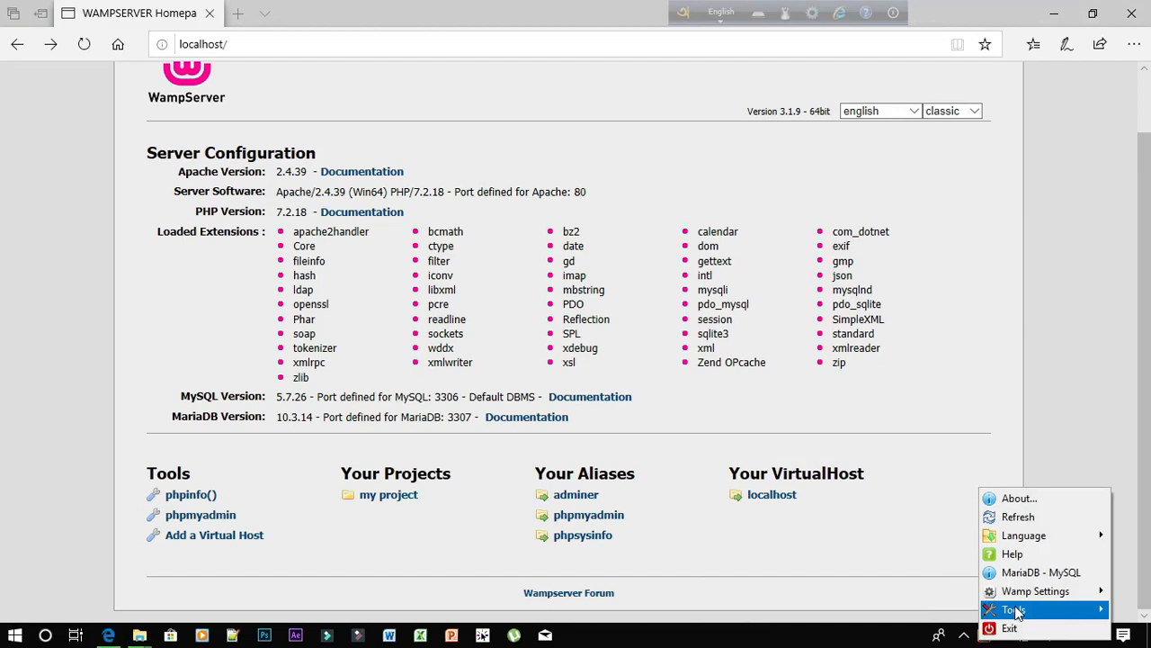
pyautogui.moveTo(1024, 597)
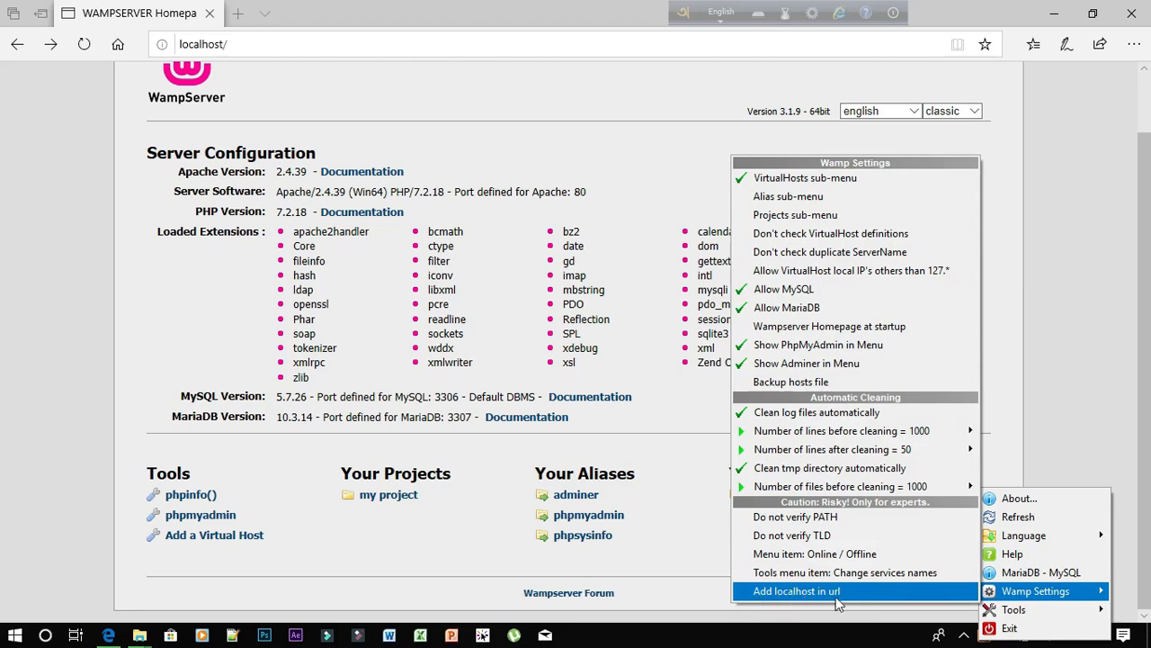
pyautogui.click(801, 591)
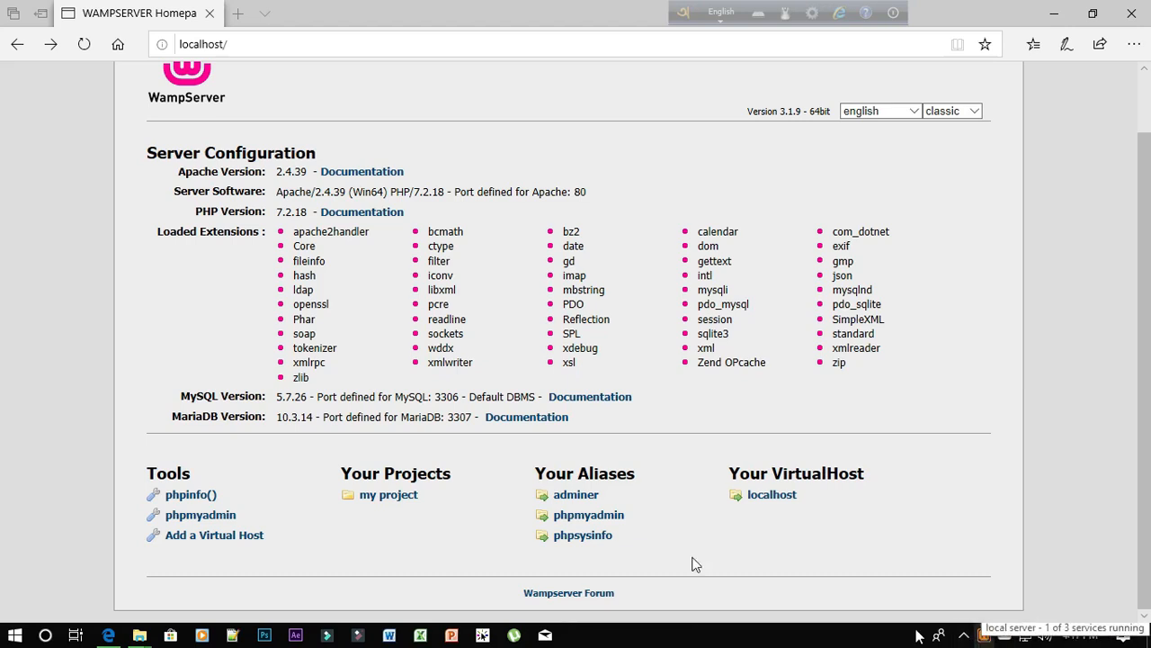
# Reload the WampServer homepage, then open my project from Your Projects and its test1 folder
pyautogui.click(84, 44)
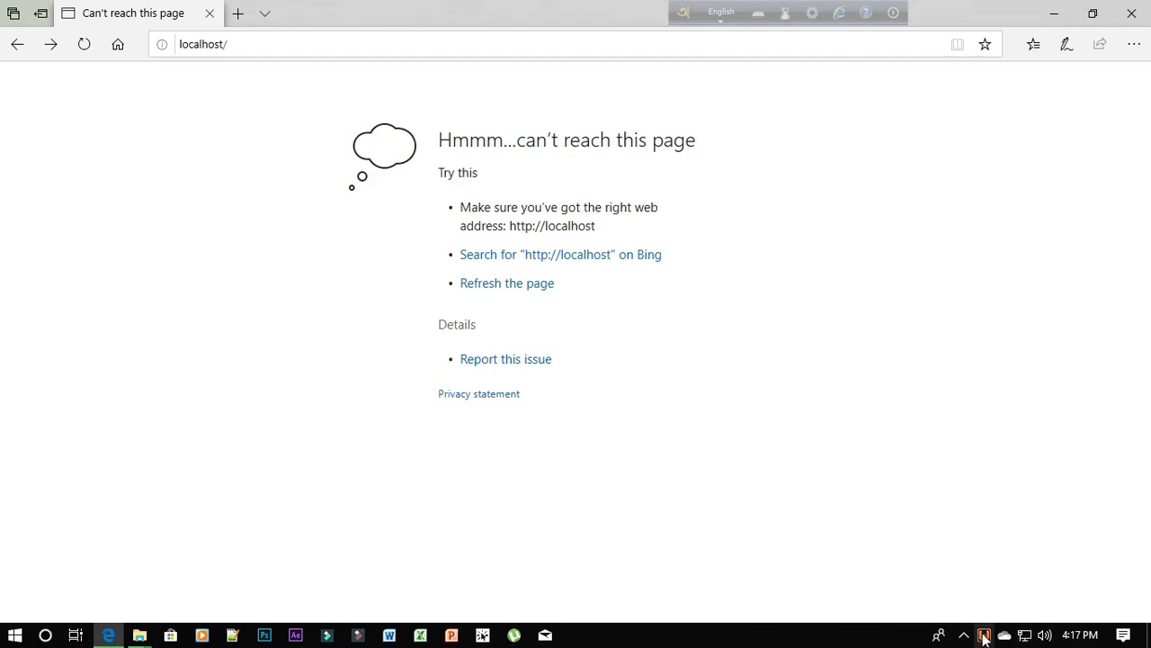
pyautogui.click(84, 45)
pyautogui.scroll(-3, 587, 507)
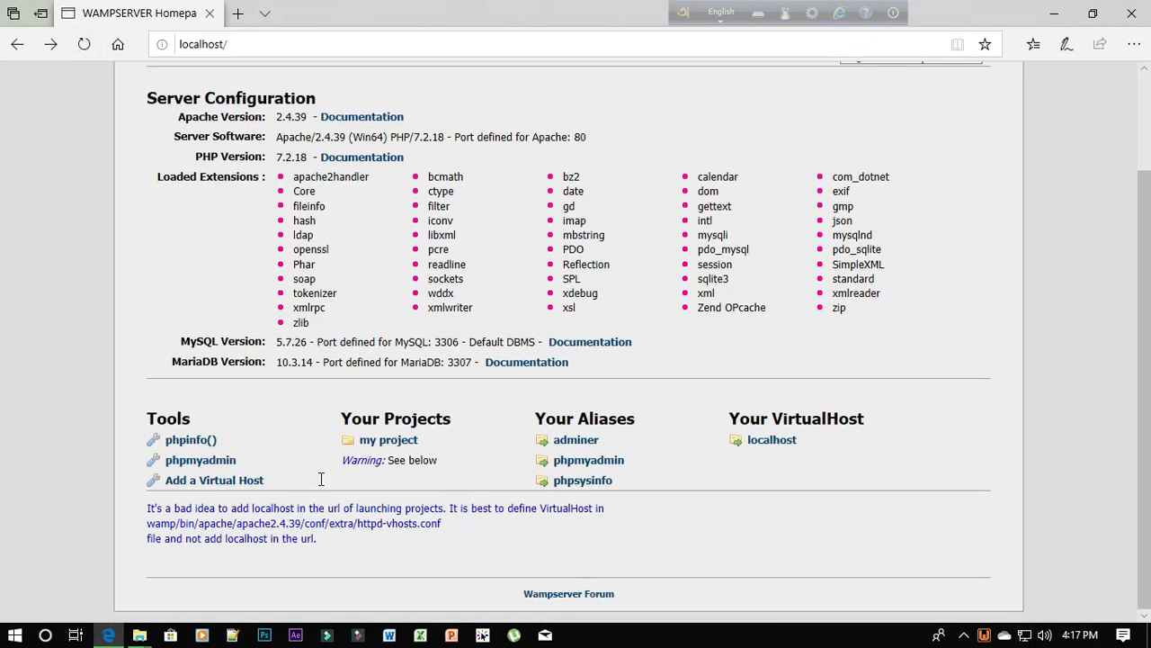
pyautogui.moveTo(387, 465); pyautogui.dragTo(422, 474)
pyautogui.click(418, 472)
pyautogui.click(394, 440)
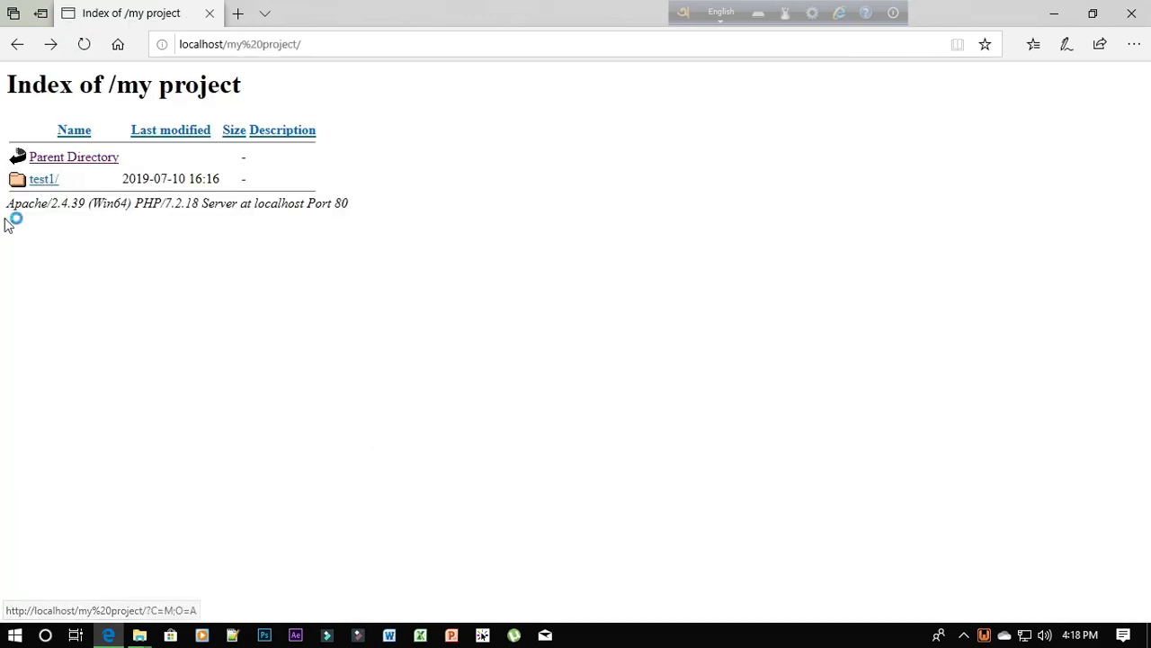
pyautogui.click(43, 182)
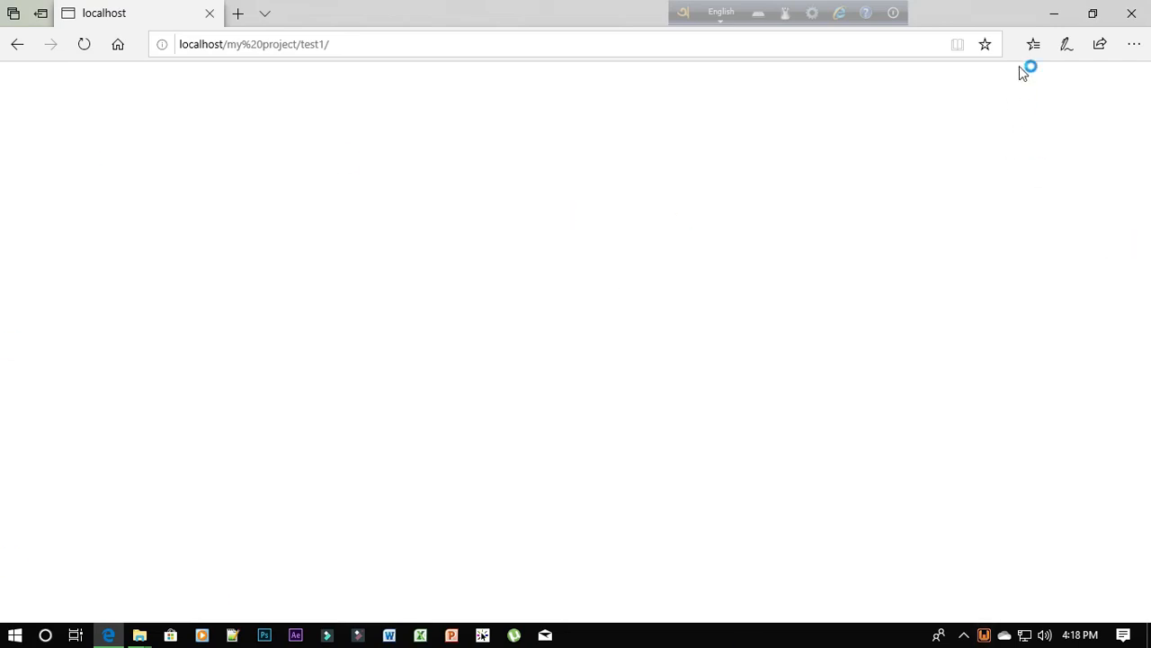
# Switch to the test1 window in File Explorer and open index.php in Notepad++
pyautogui.click(1053, 13)
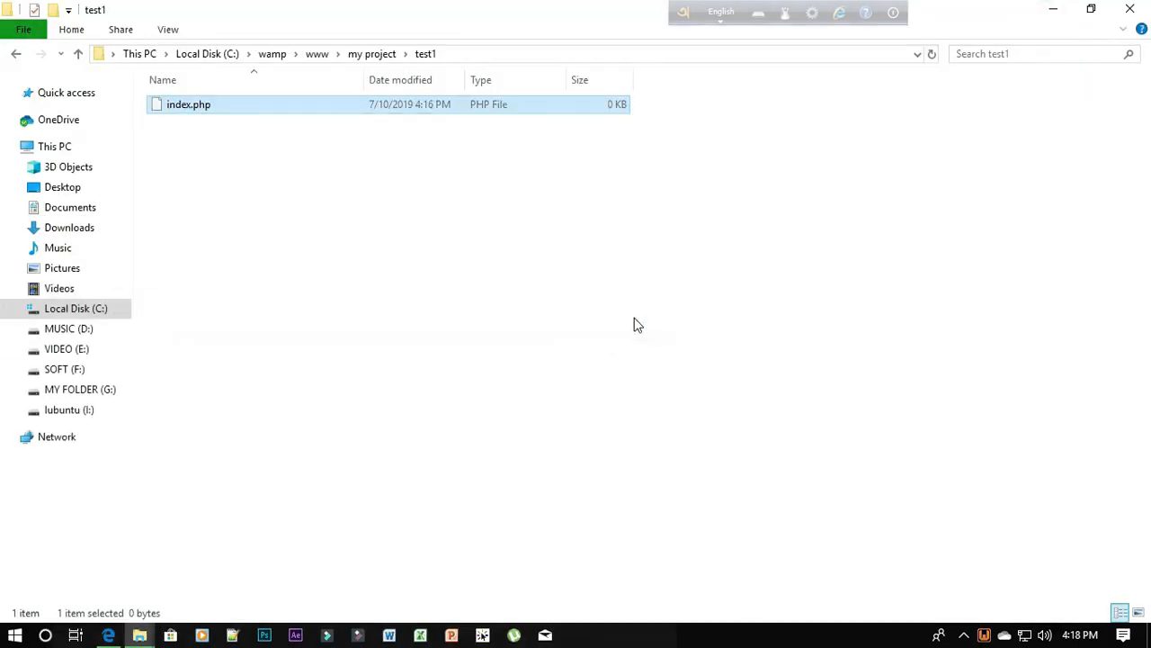
pyautogui.rightClick(247, 107)
pyautogui.click(304, 191)
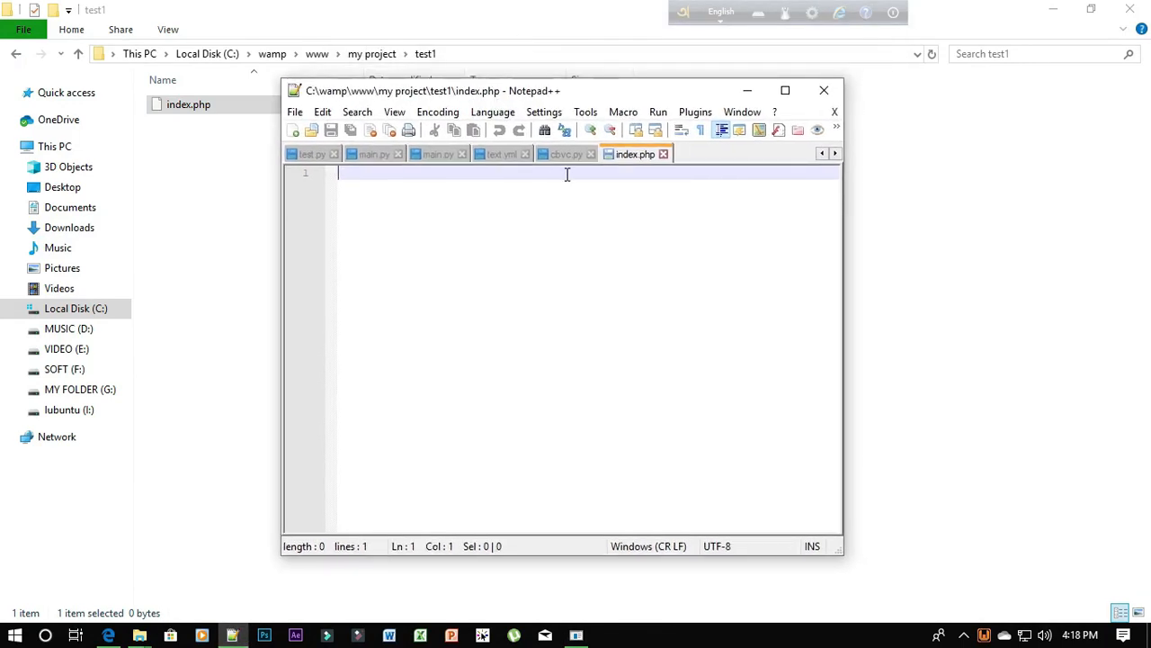
# Close every other open file in Notepad++, keeping only index.php
pyautogui.click(591, 157)
pyautogui.click(528, 156)
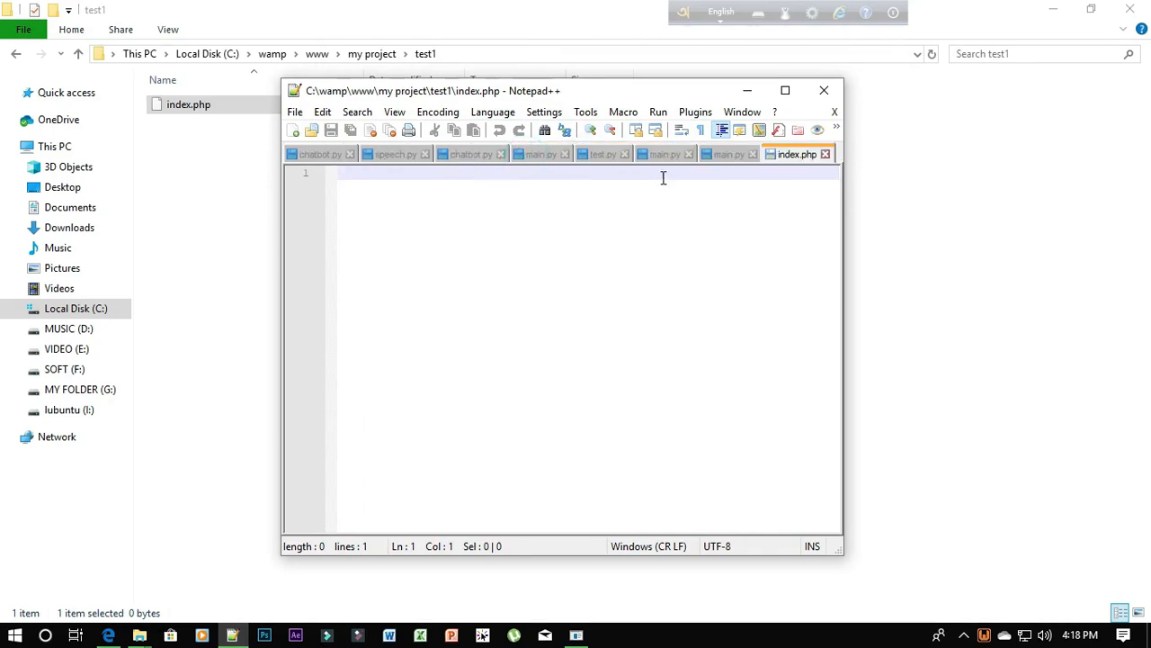
pyautogui.click(752, 153)
pyautogui.click(689, 153)
pyautogui.click(625, 154)
pyautogui.click(565, 154)
pyautogui.click(490, 154)
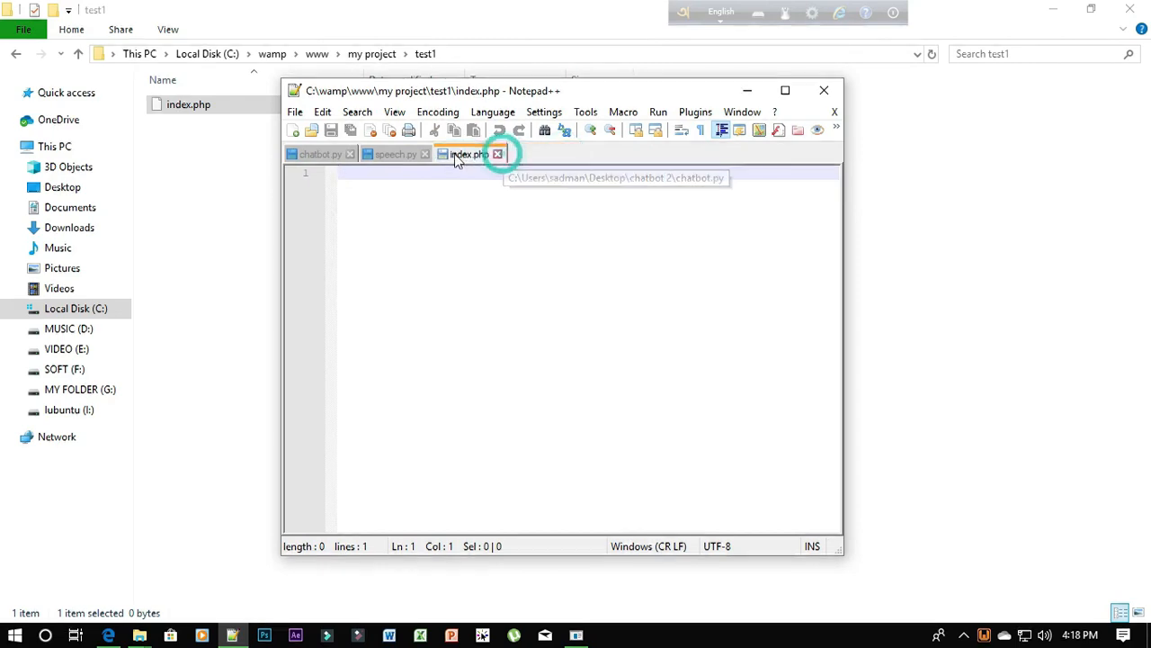
pyautogui.click(426, 153)
pyautogui.click(349, 154)
# Enter the text "hello world...!" in index.php and save the file
pyautogui.click(364, 196)
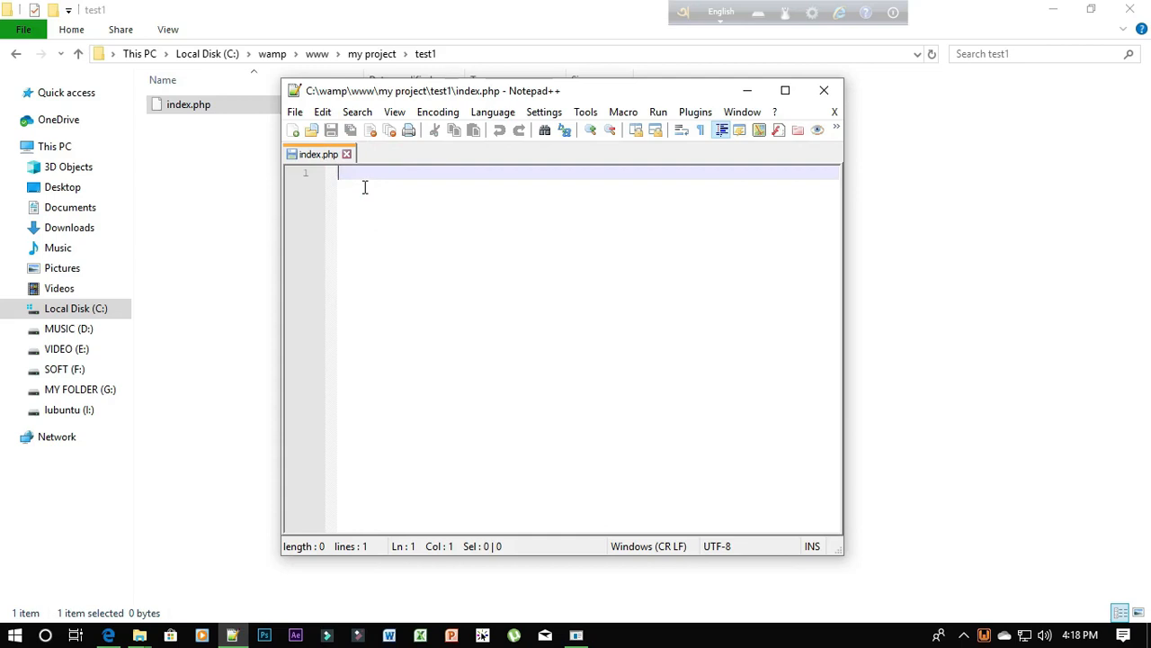
pyautogui.write('hg')
pyautogui.write('ello')
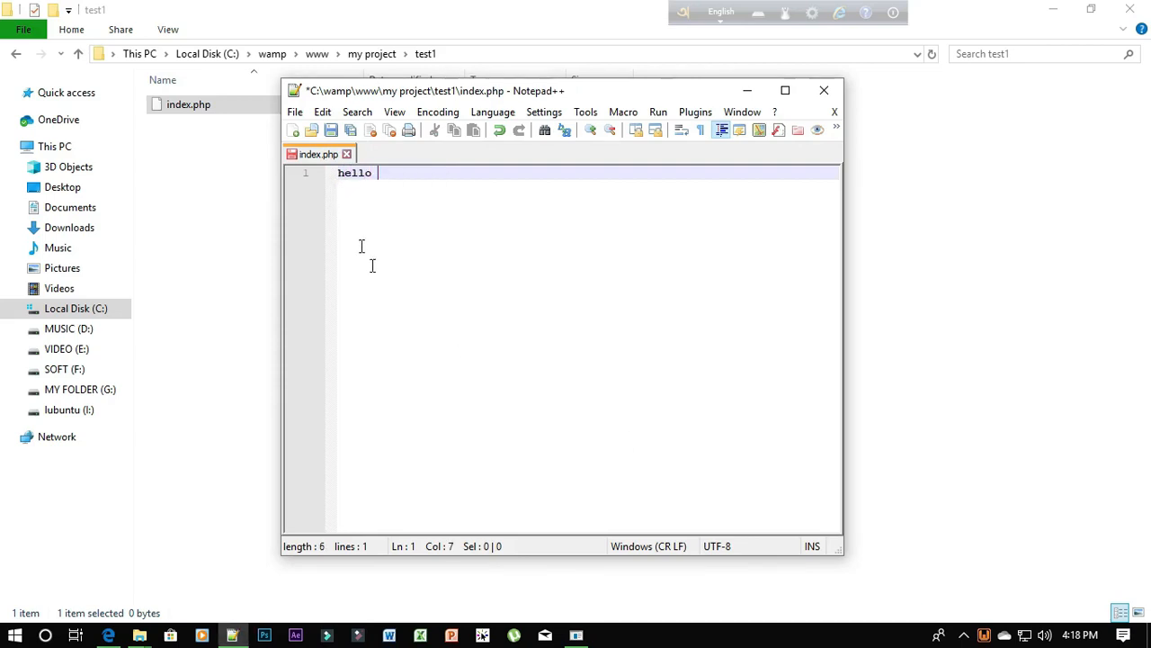
pyautogui.write(' w')
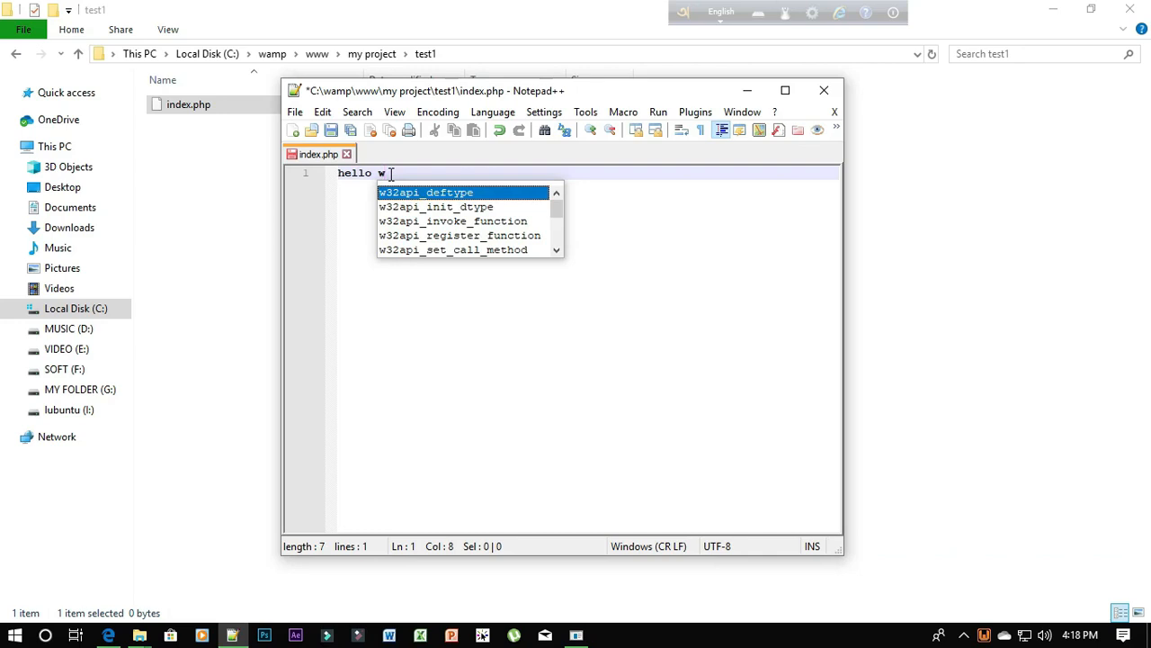
pyautogui.write('orl')
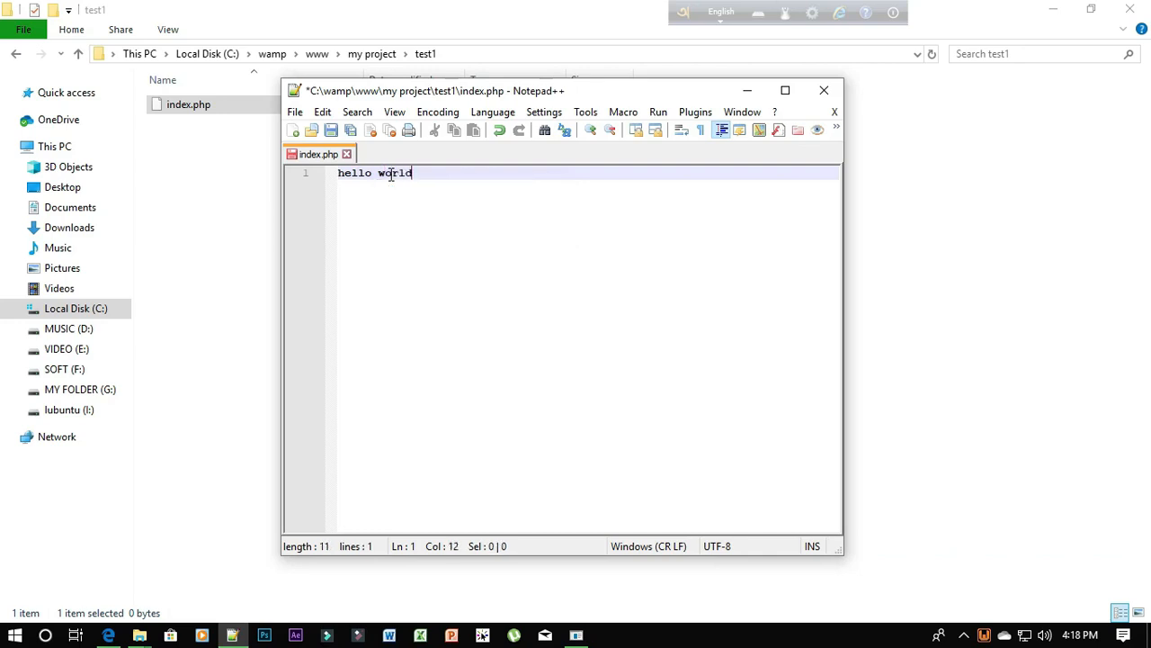
pyautogui.write('d...!')
pyautogui.click(331, 132)
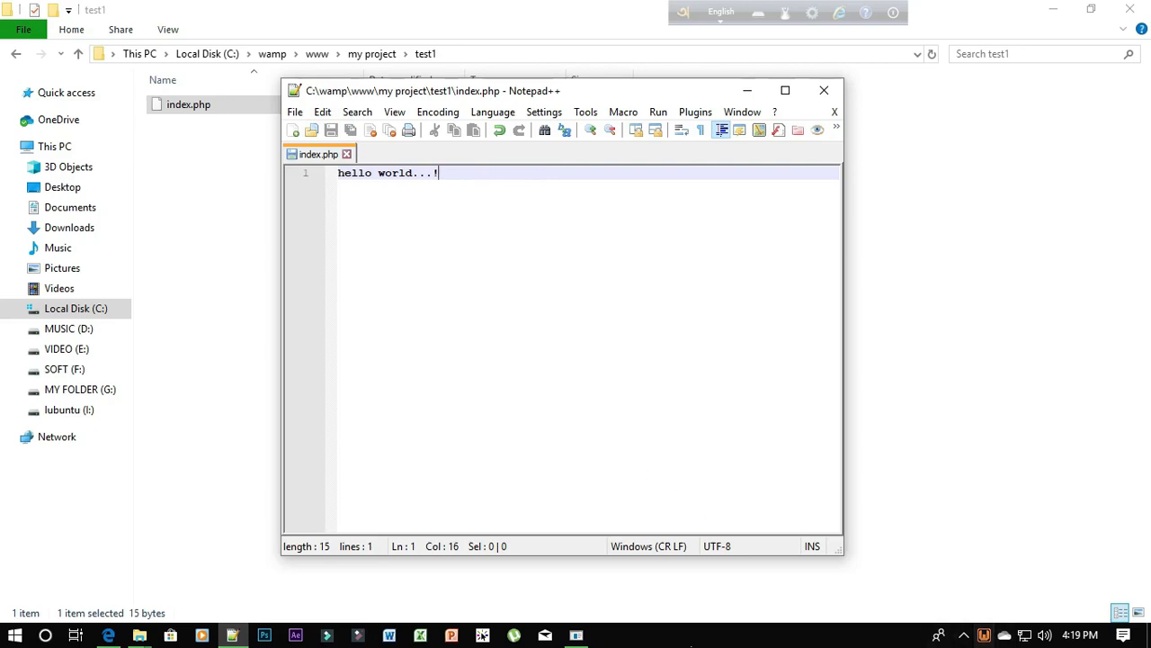
# Switch to Microsoft Edge and reload the localhost/my%20project/test1/ page to check the saved text
pyautogui.click(108, 635)
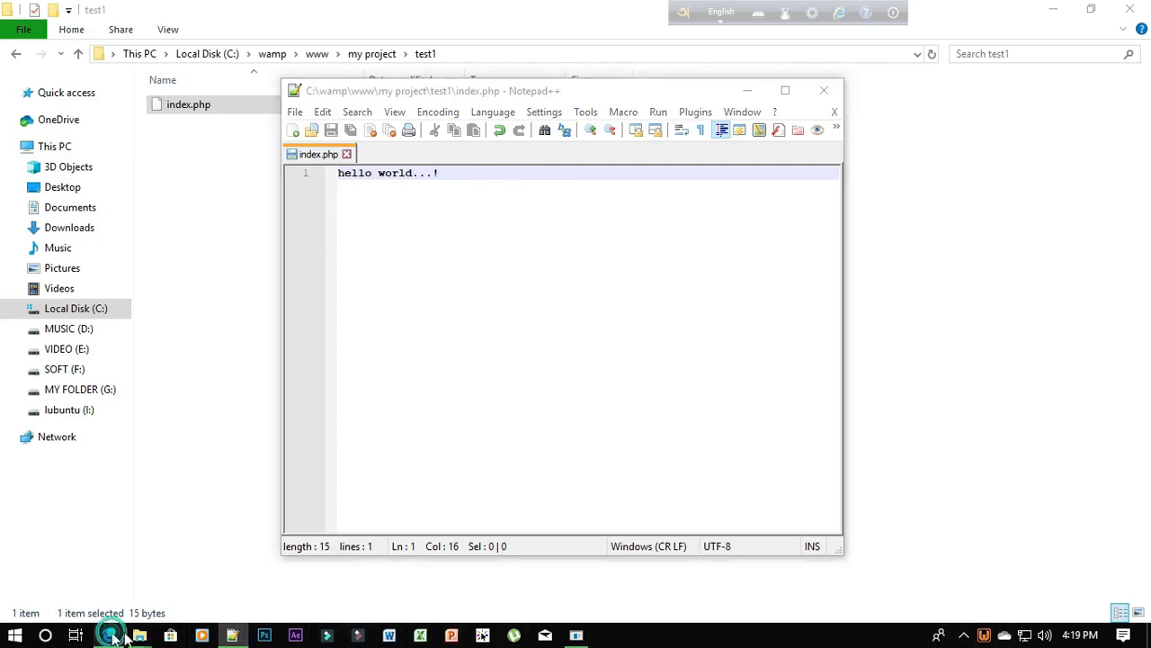
pyautogui.click(360, 46)
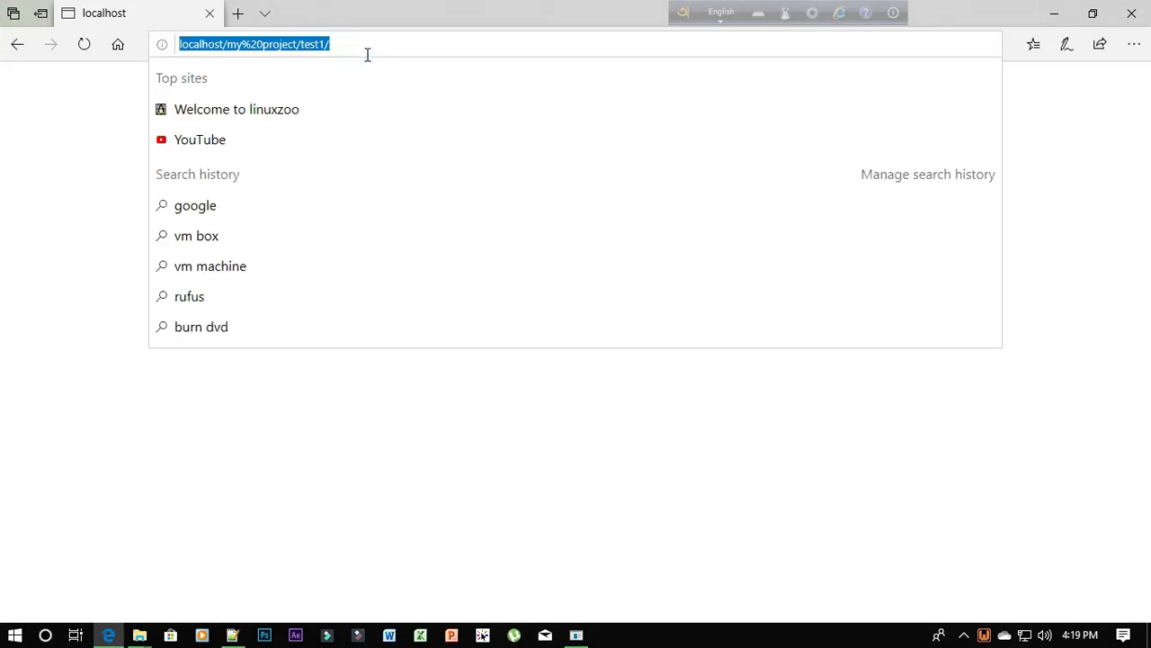
pyautogui.write(']')
pyautogui.press('BackSpace')
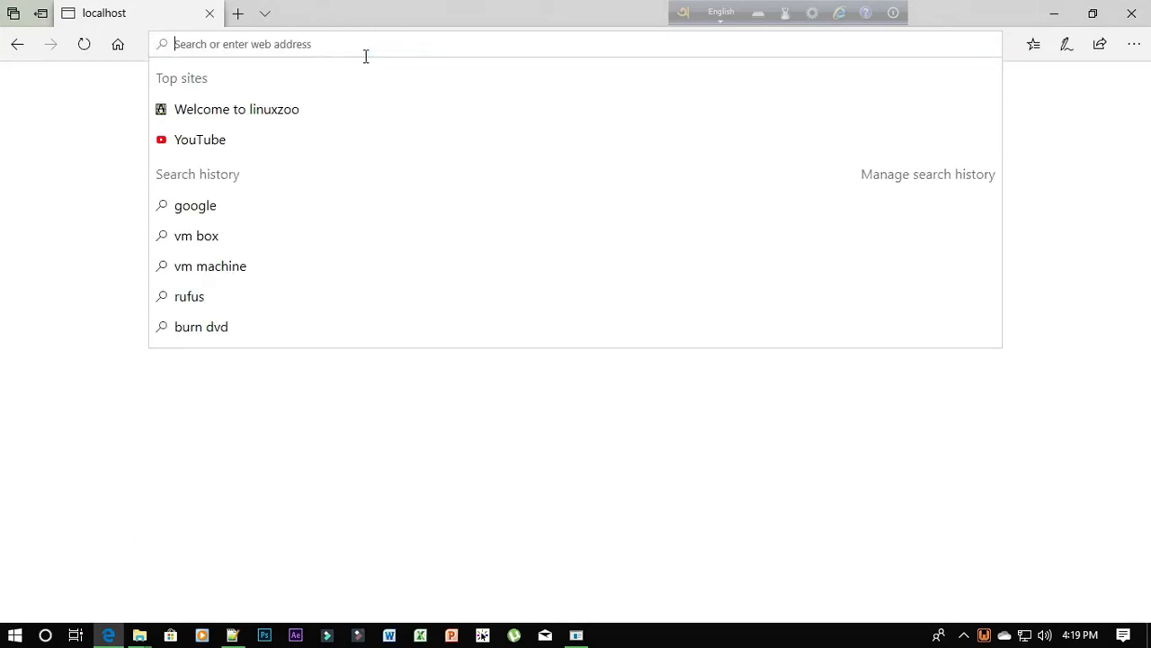
pyautogui.click(84, 45)
pyautogui.click(101, 282)
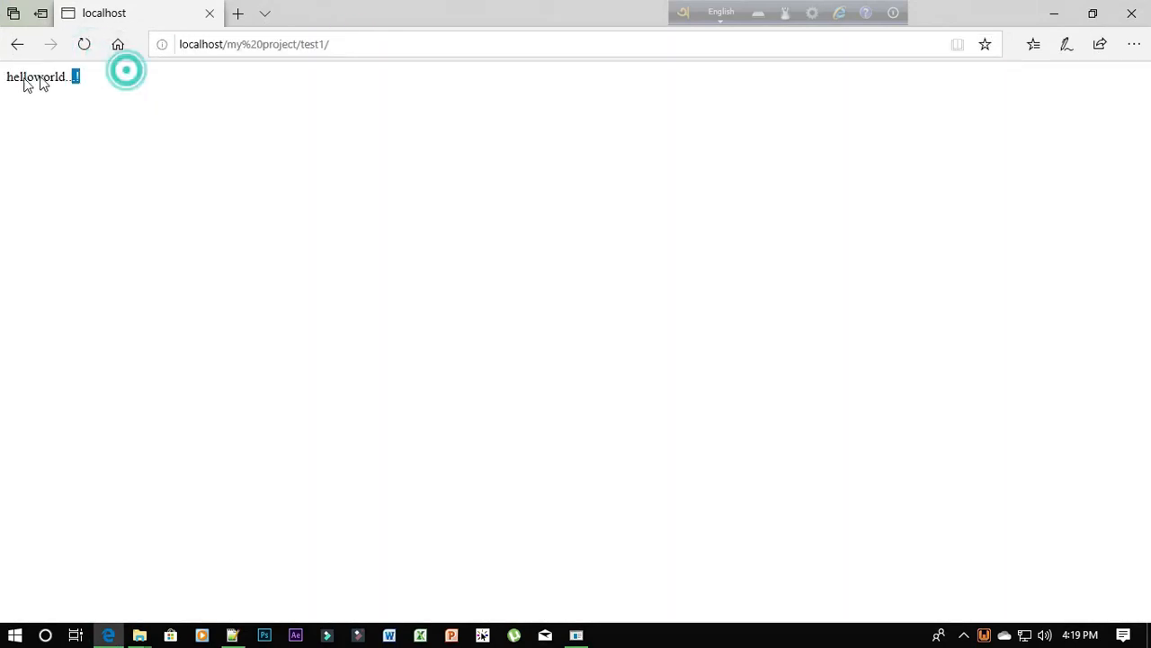
# Compare the index.php text in Notepad++ with the text on the test1 page in Microsoft Edge
pyautogui.click(232, 635)
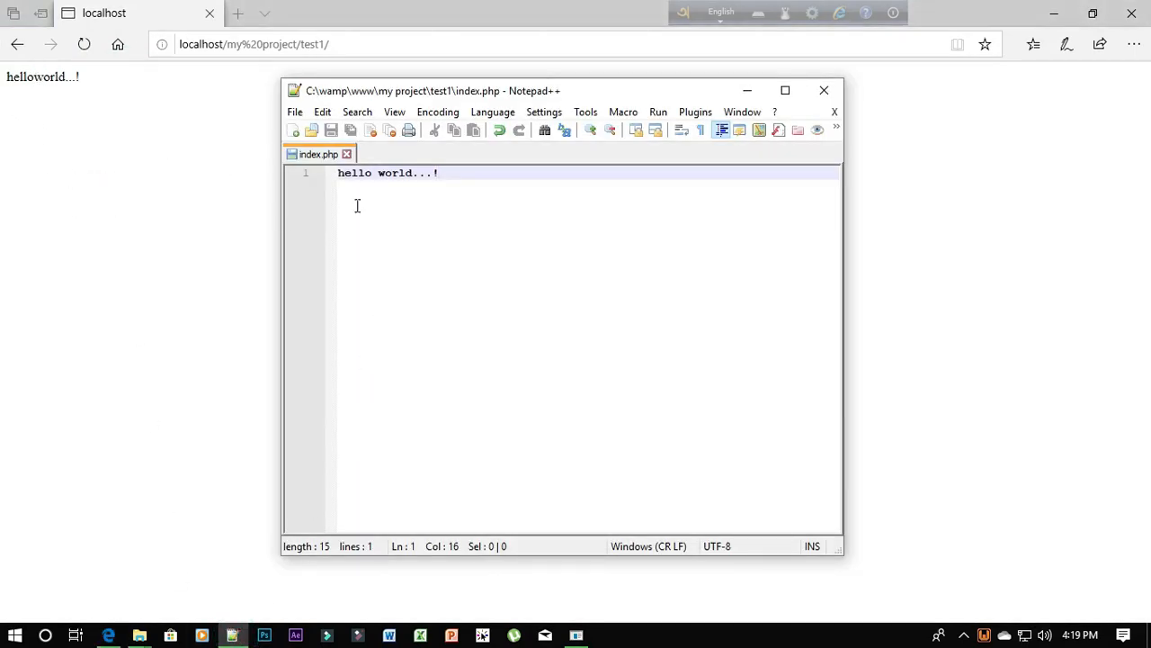
pyautogui.click(547, 178)
pyautogui.click(491, 311)
pyautogui.click(148, 255)
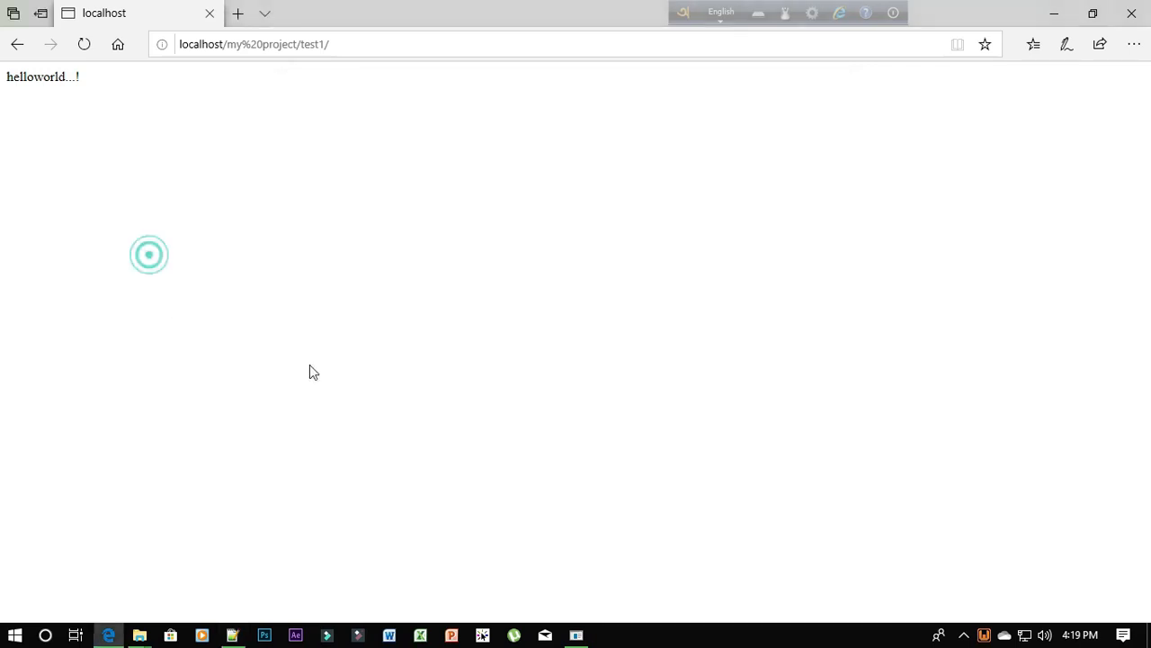
pyautogui.click(352, 42)
pyautogui.click(77, 110)
pyautogui.moveTo(170, 95); pyautogui.dragTo(2, 144)
pyautogui.click(270, 273)
pyautogui.moveTo(190, 116); pyautogui.dragTo(0, 213)
pyautogui.click(344, 473)
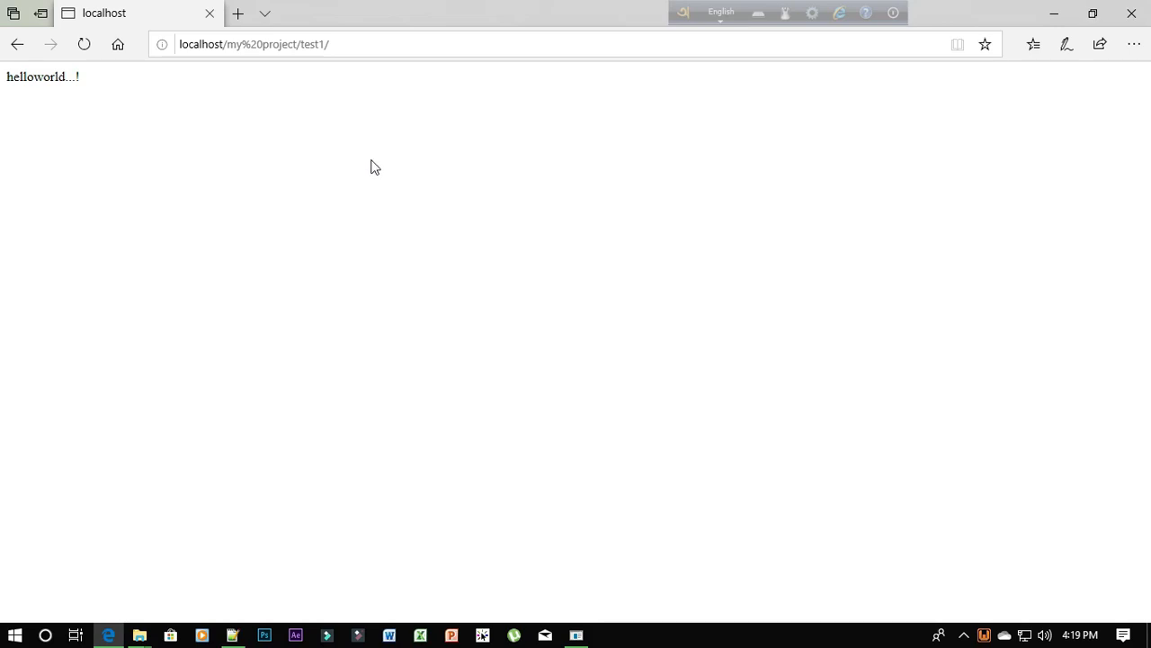
# Review the Add localhost in url option in WampServer's Wamp Settings without changing it
pyautogui.rightClick(984, 635)
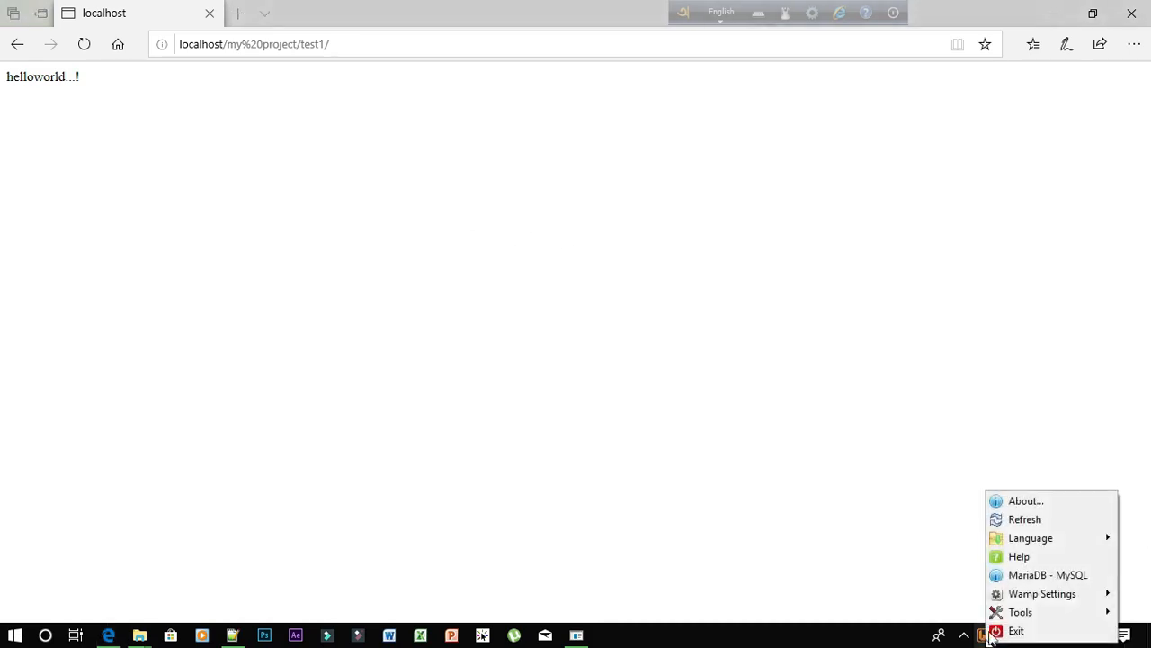
pyautogui.moveTo(1006, 594)
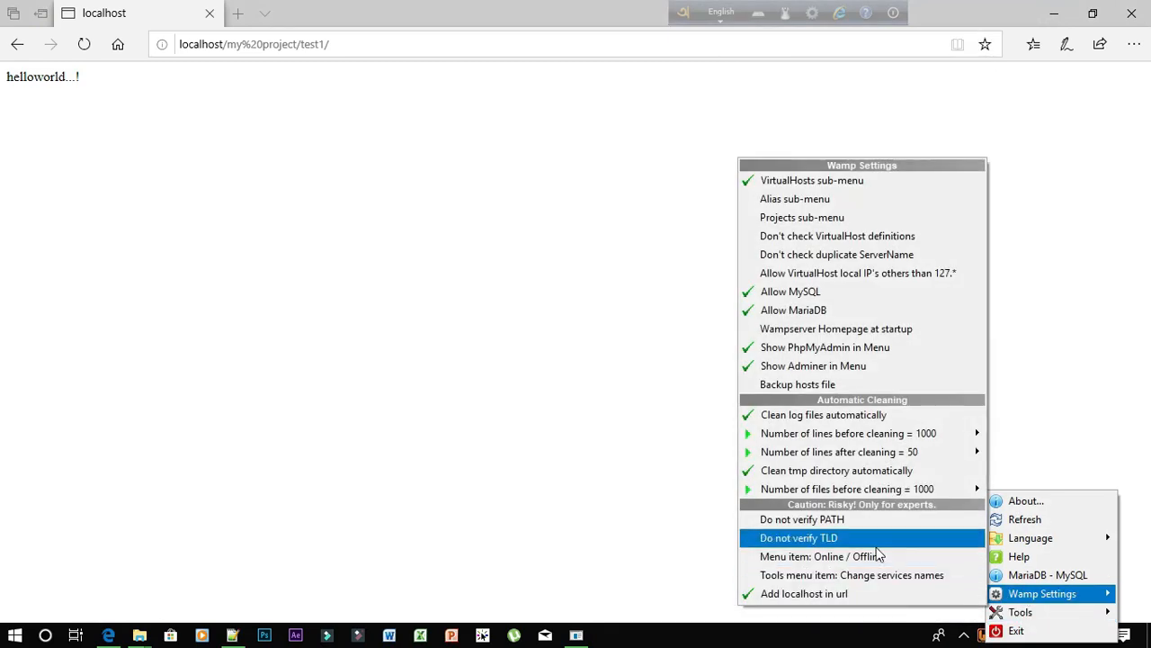
pyautogui.click(1065, 418)
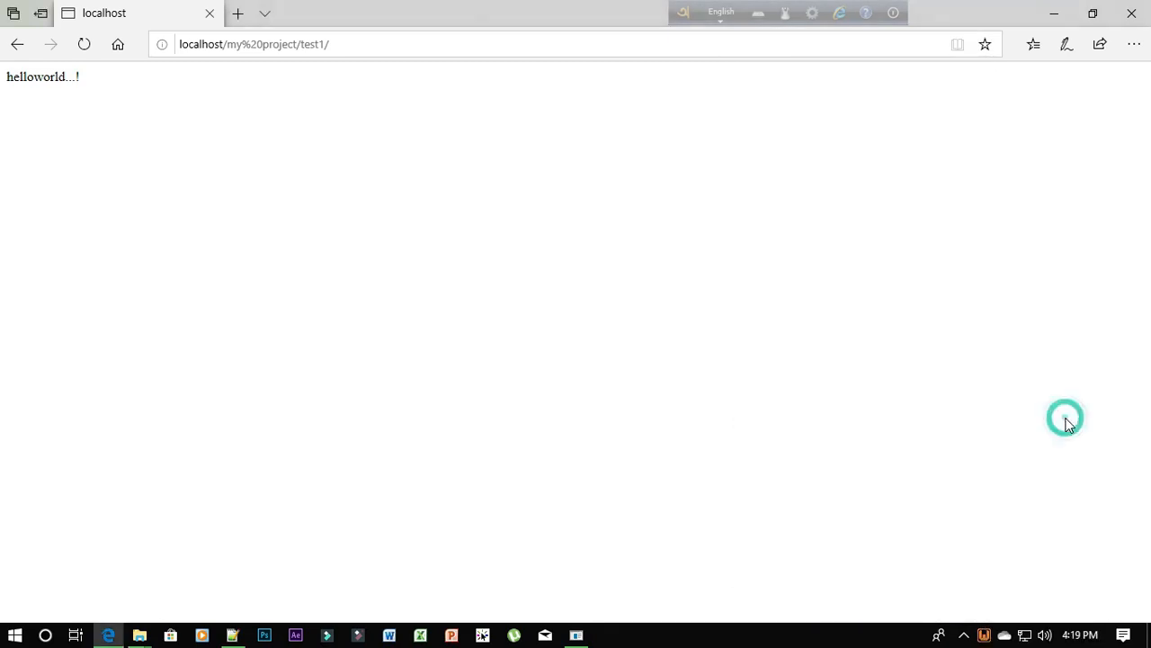
# Close Microsoft Edge and Notepad++
pyautogui.click(1146, 7)
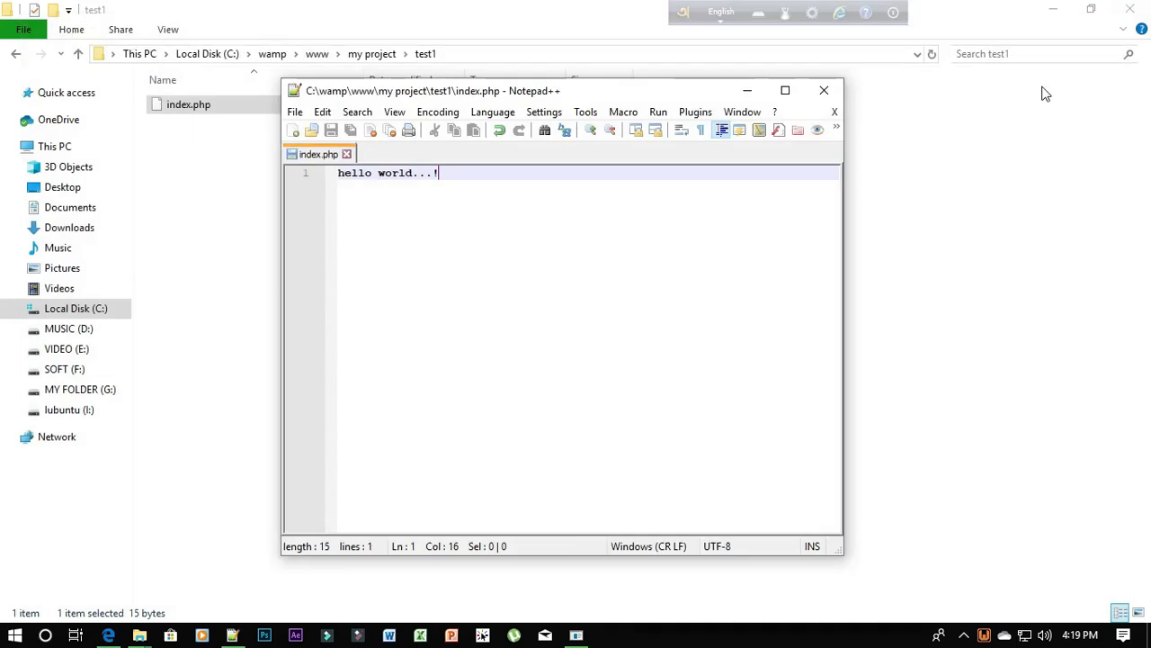
pyautogui.click(822, 88)
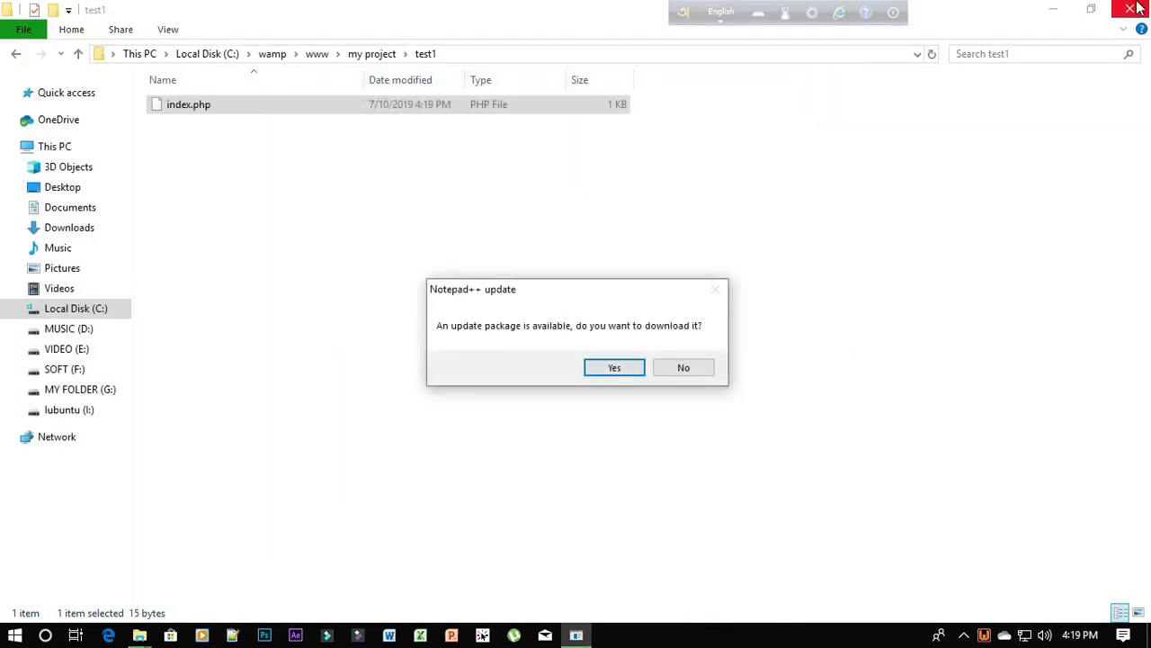
# Accept the Notepad++ update download, minimize File Explorer and move the download progress window aside on the desktop
pyautogui.click(614, 369)
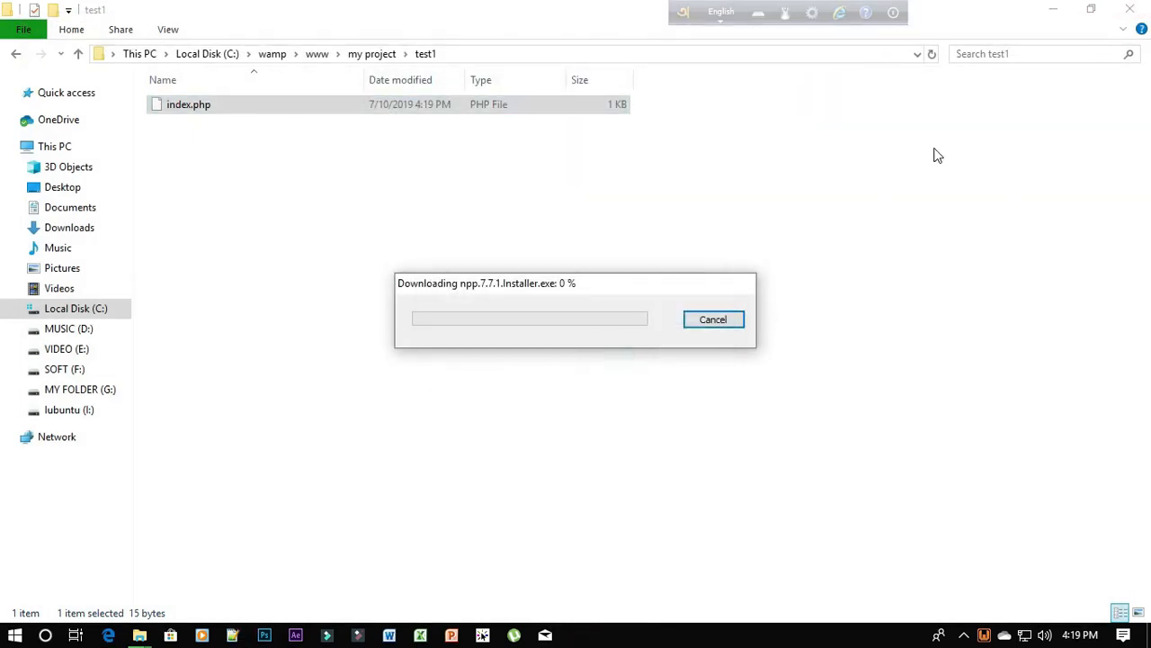
pyautogui.click(1050, 18)
pyautogui.moveTo(551, 291); pyautogui.dragTo(819, 201)
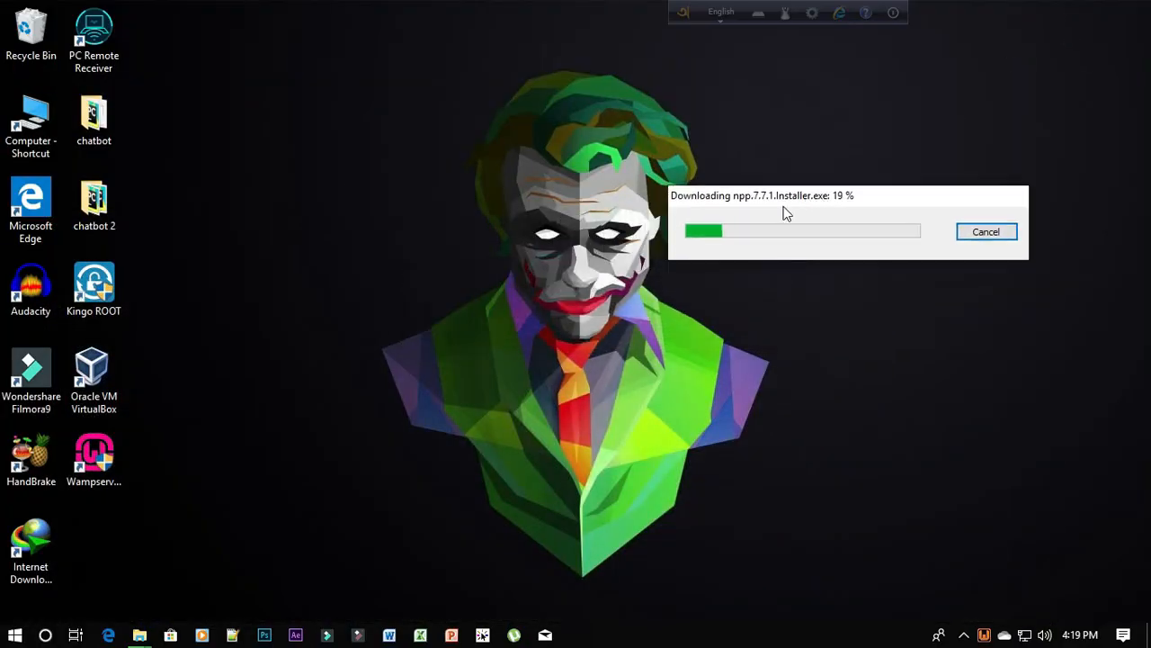